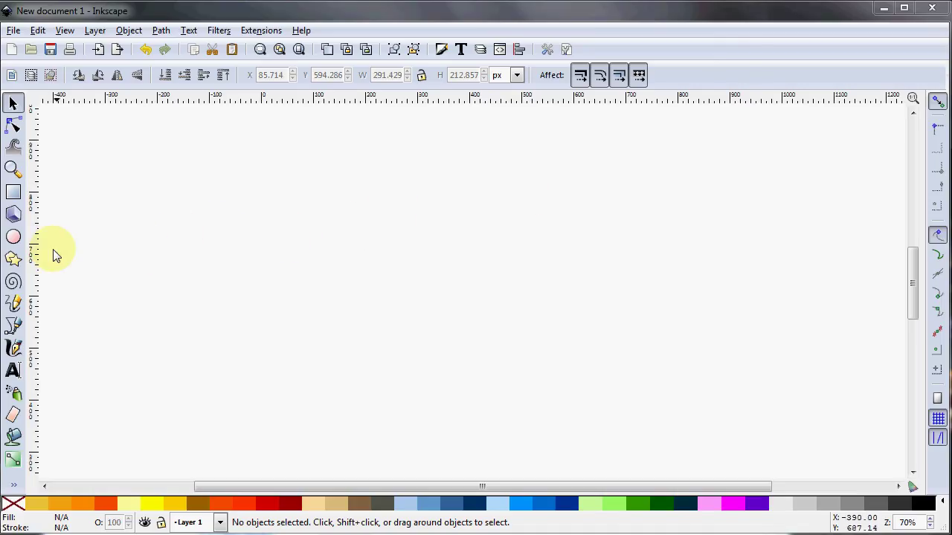
- Draw a brown ellipse about 293 px wide and 210 px high and convert it to a path
left_click(14, 236)
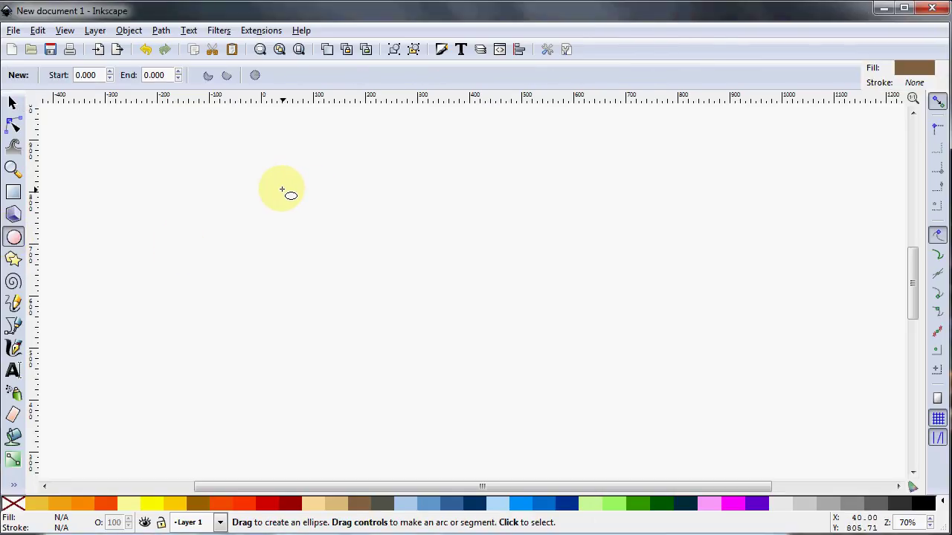
left_click_drag(282, 191, 435, 299)
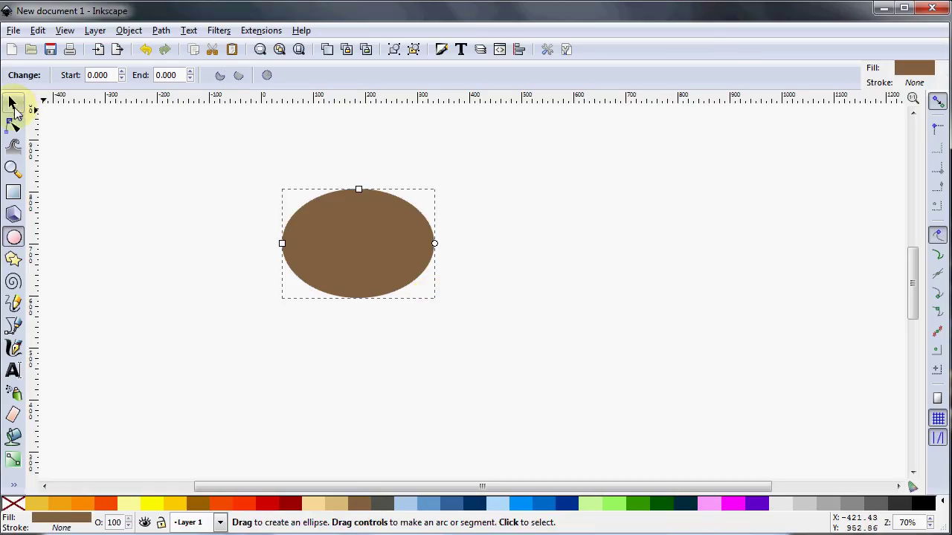
left_click(14, 105)
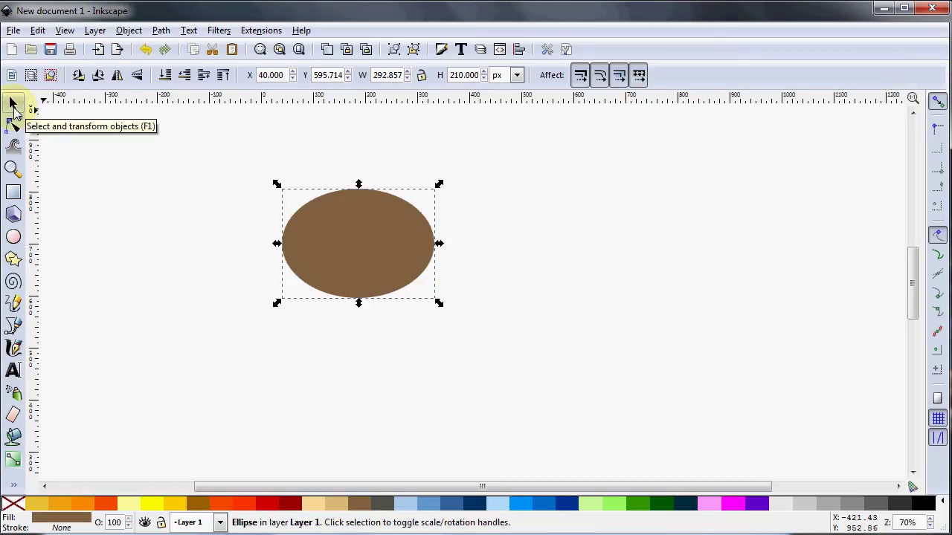
left_click(159, 31)
left_click(166, 48)
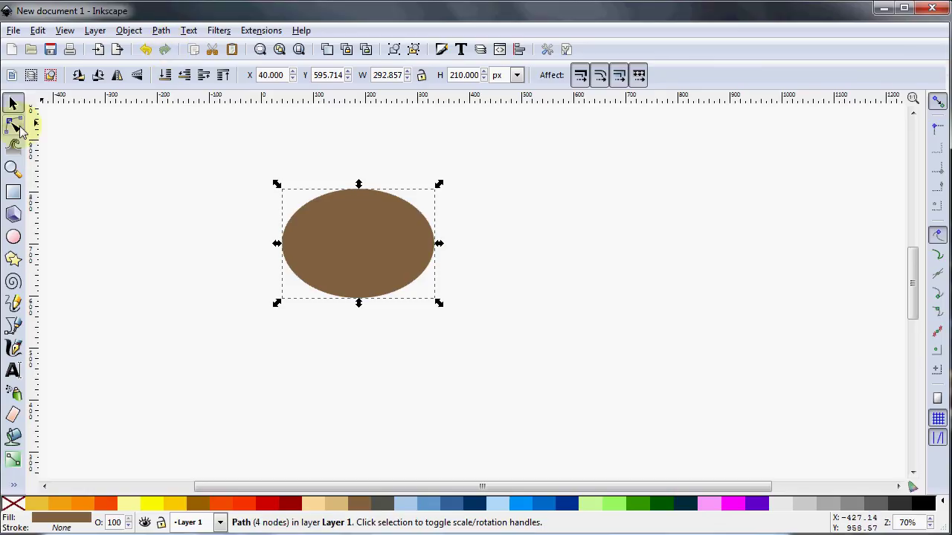
- Try reshaping the ellipse path by pulling a handle of its lowest node outward, and undo the change
left_click(15, 127)
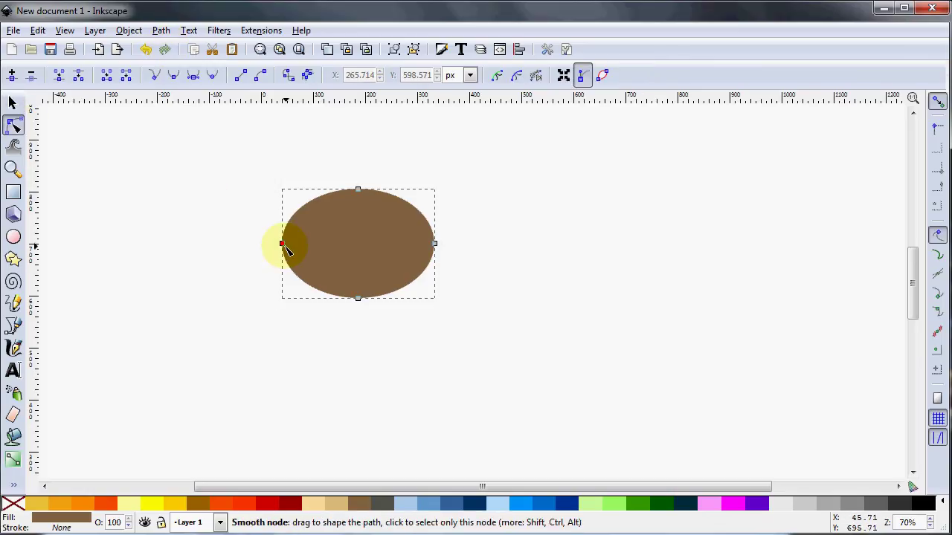
left_click(283, 244)
left_click(358, 190)
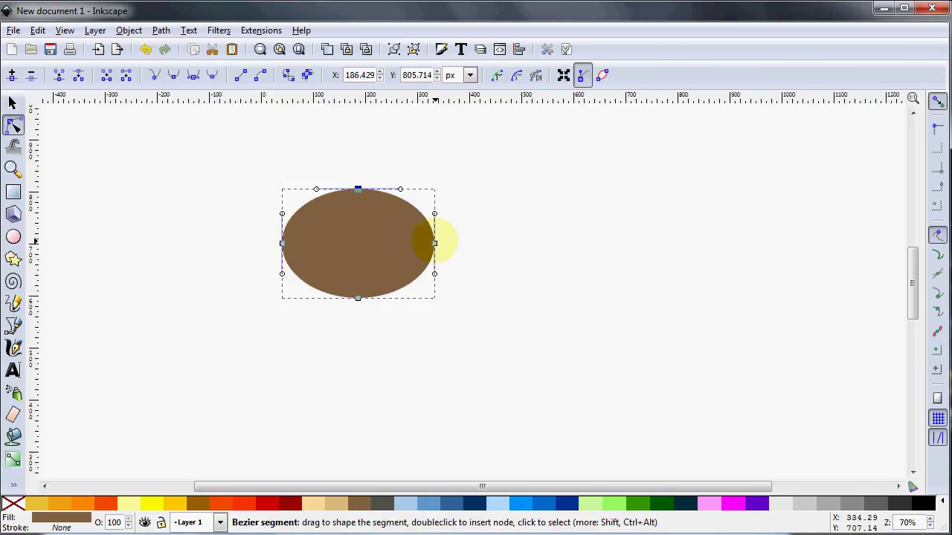
left_click(358, 298)
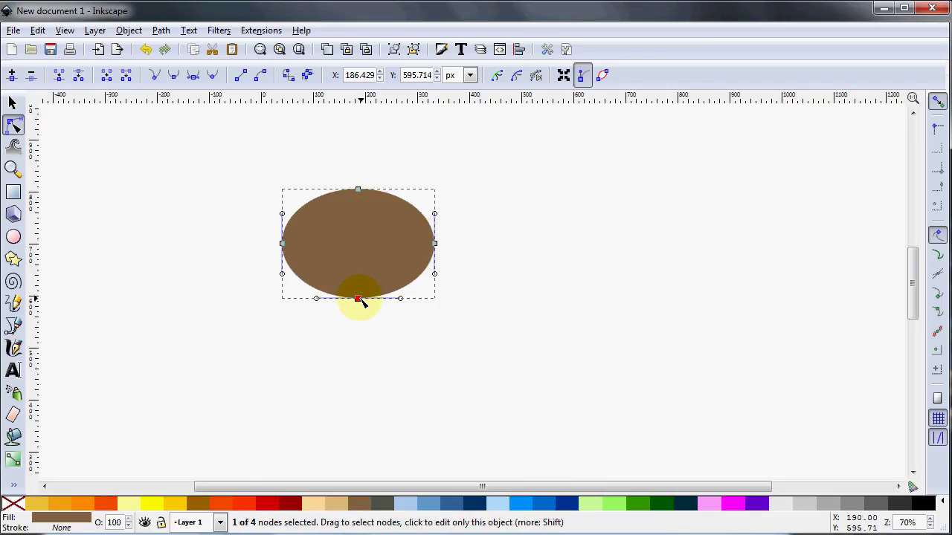
left_click_drag(400, 299, 415, 323)
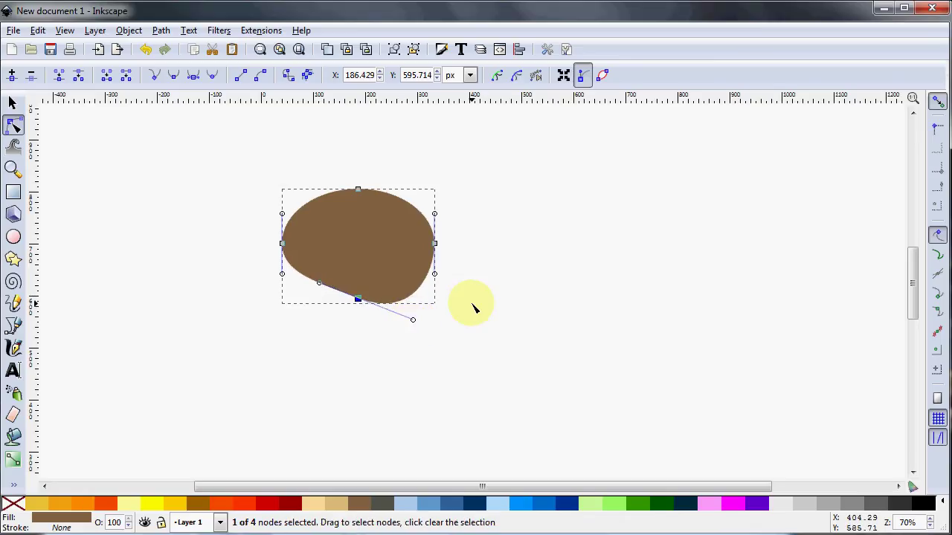
key("ctrl+z")
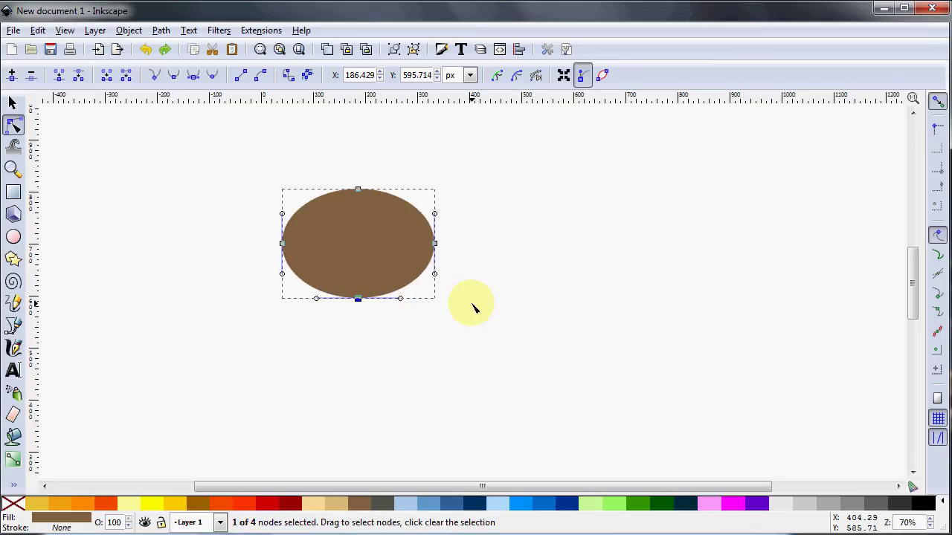
- Examine the Add Nodes extension's two division methods for the ellipse path, by maximum segment length and by number of segments, without applying it
left_click(12, 105)
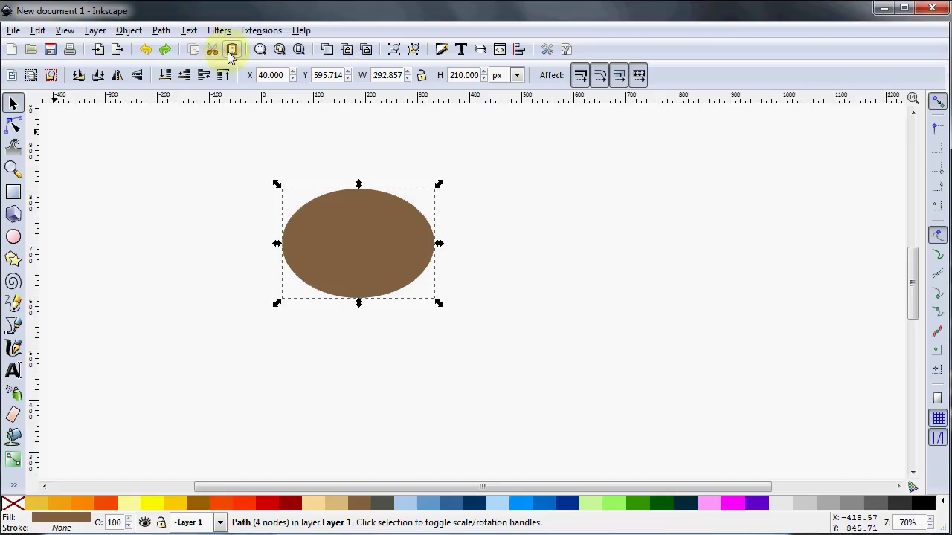
left_click(13, 126)
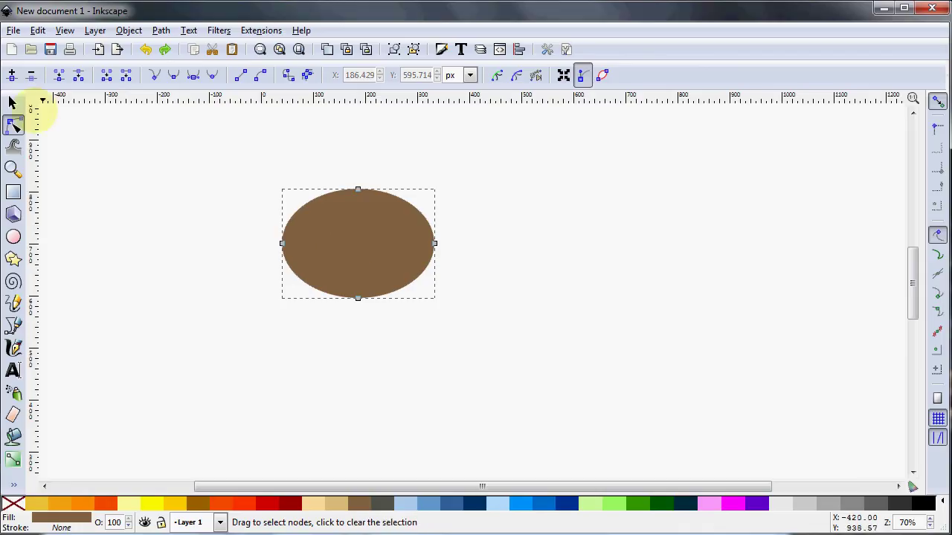
left_click(13, 104)
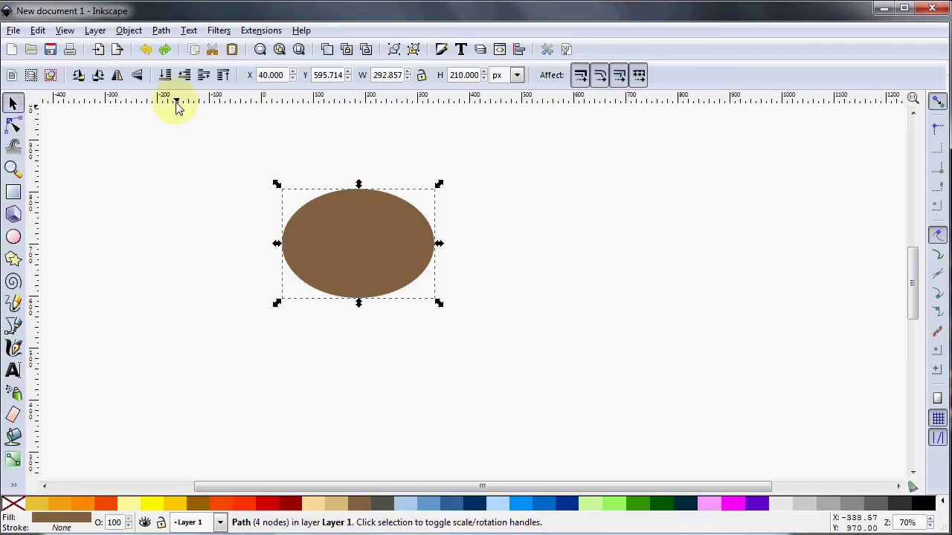
left_click(221, 30)
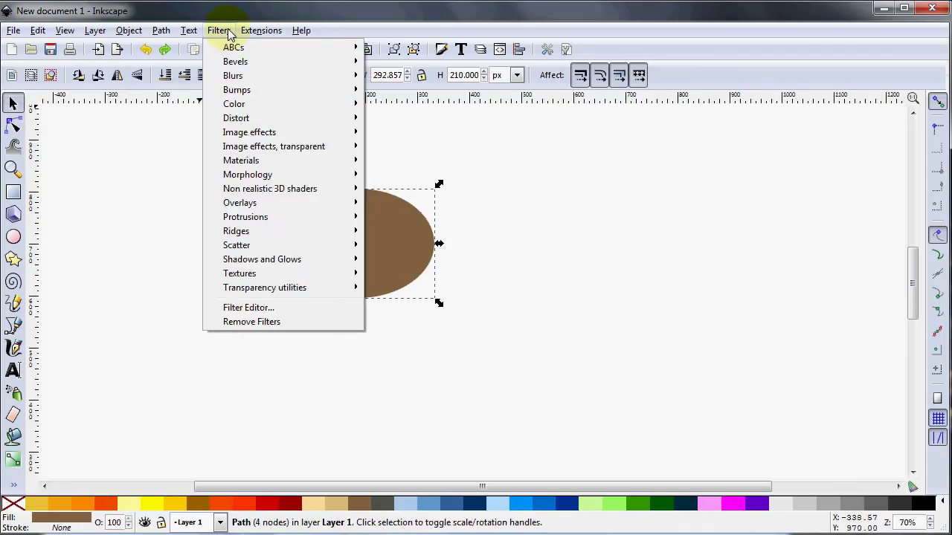
mouse_move(246, 35)
mouse_move(274, 151)
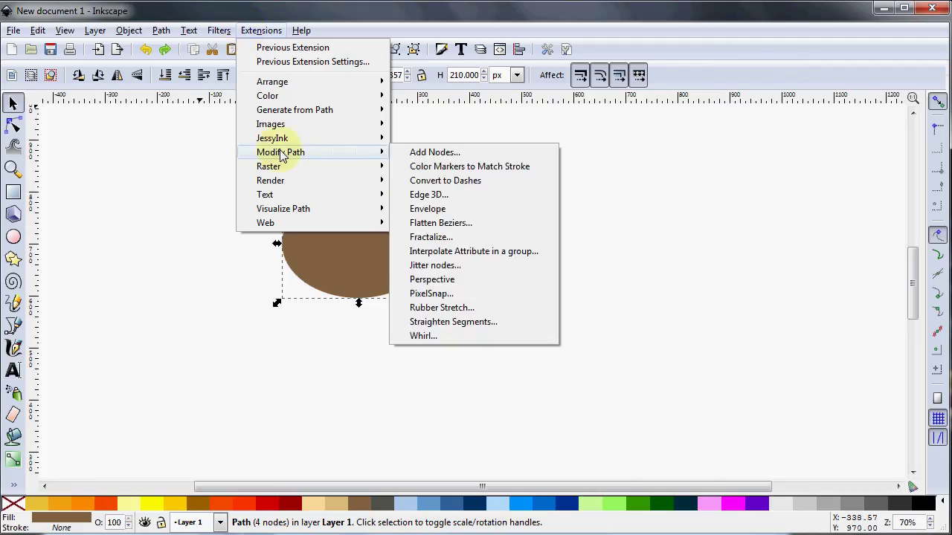
left_click(435, 157)
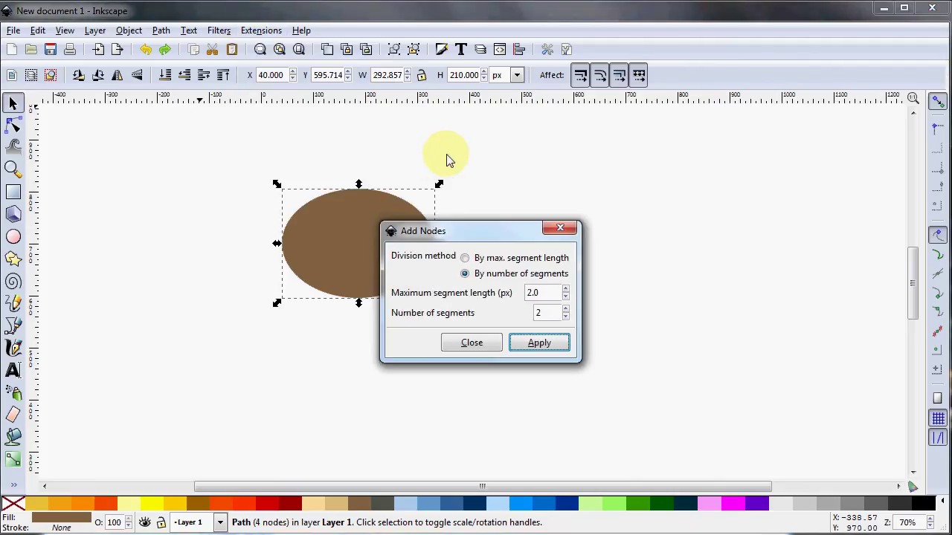
left_click(468, 257)
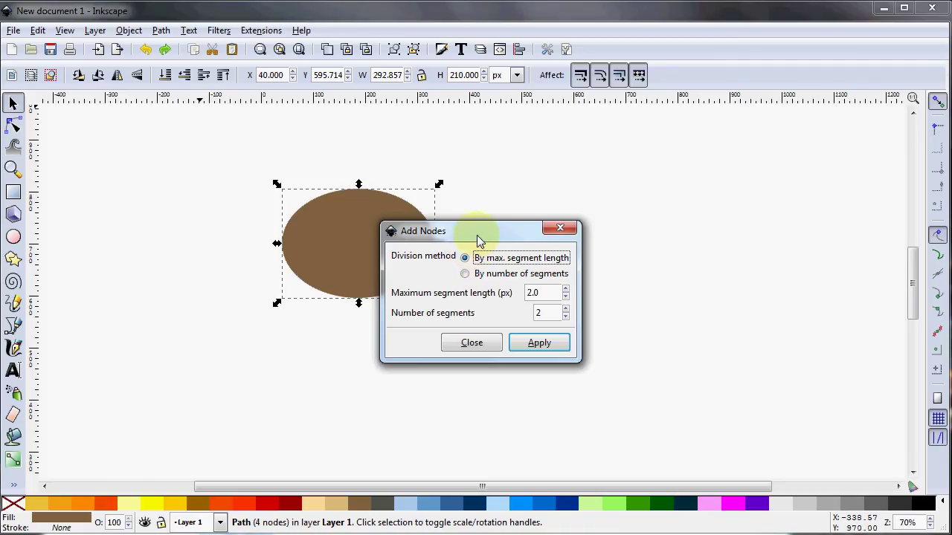
left_click_drag(479, 239, 274, 302)
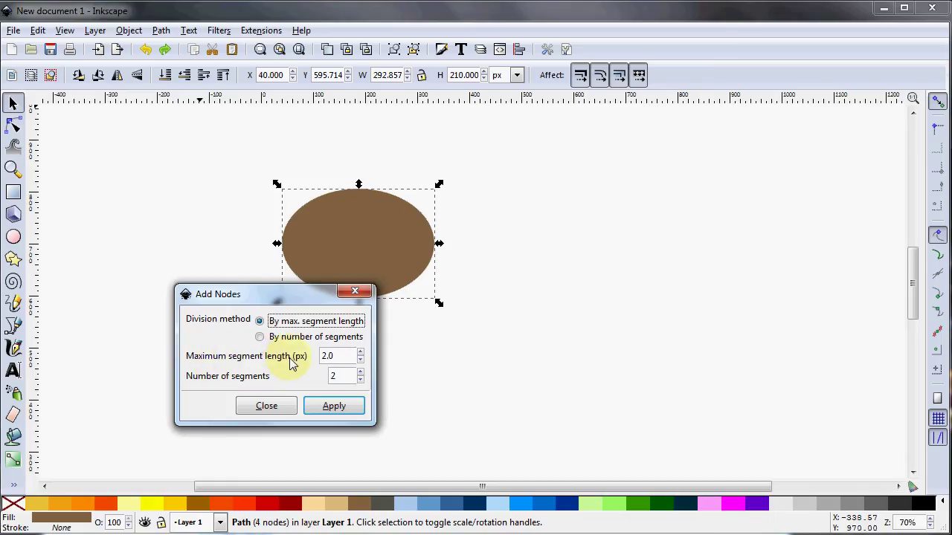
left_click(334, 357)
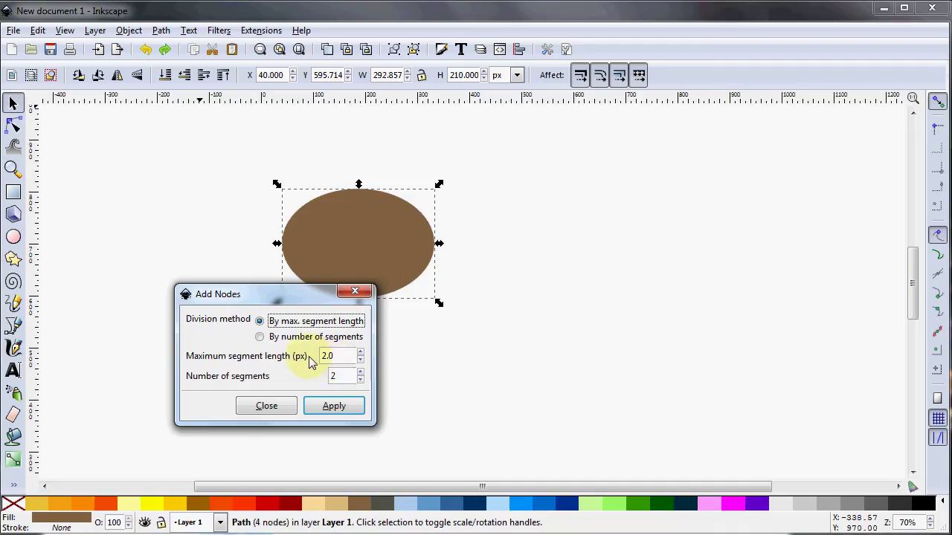
left_click(260, 337)
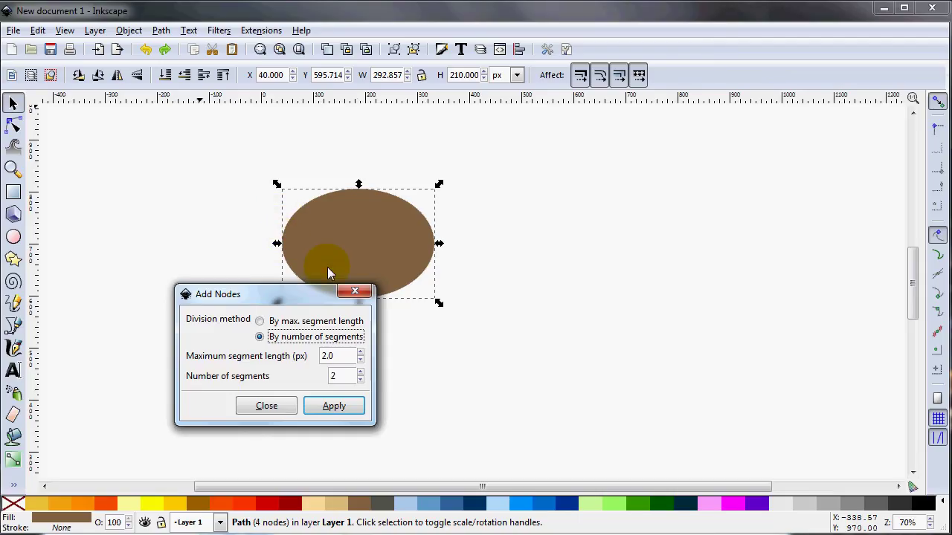
left_click(353, 282)
- Select the leftmost and topmost nodes of the ellipse path together to examine the segment between them
key("n")
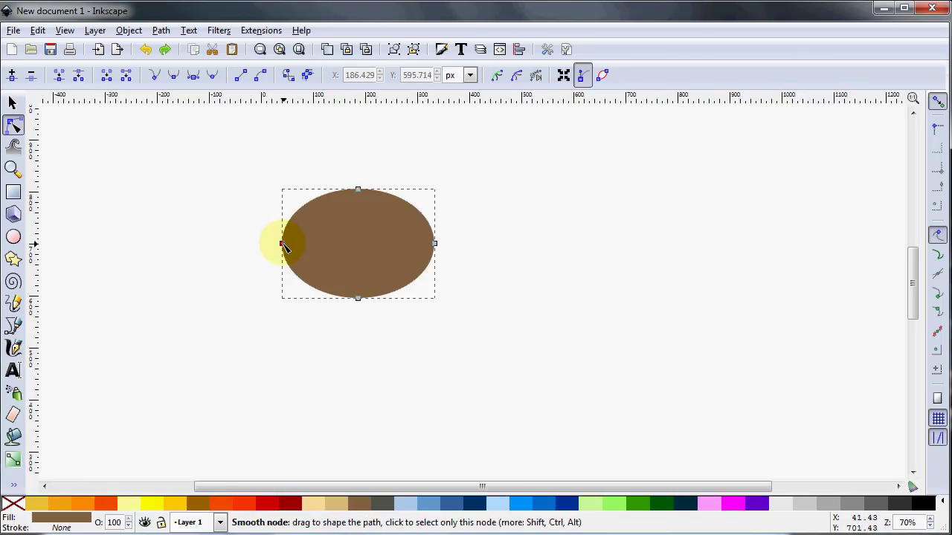
left_click(357, 190)
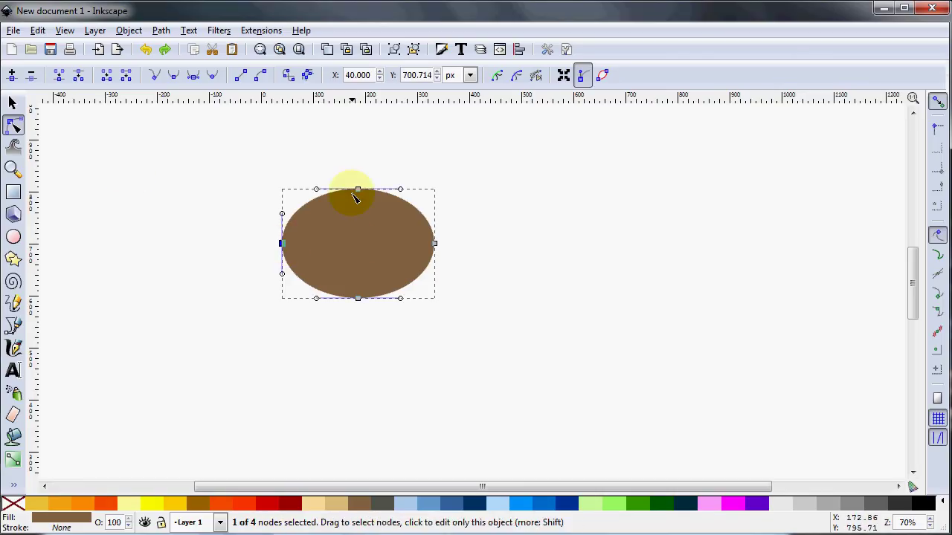
left_click(282, 243, "shift")
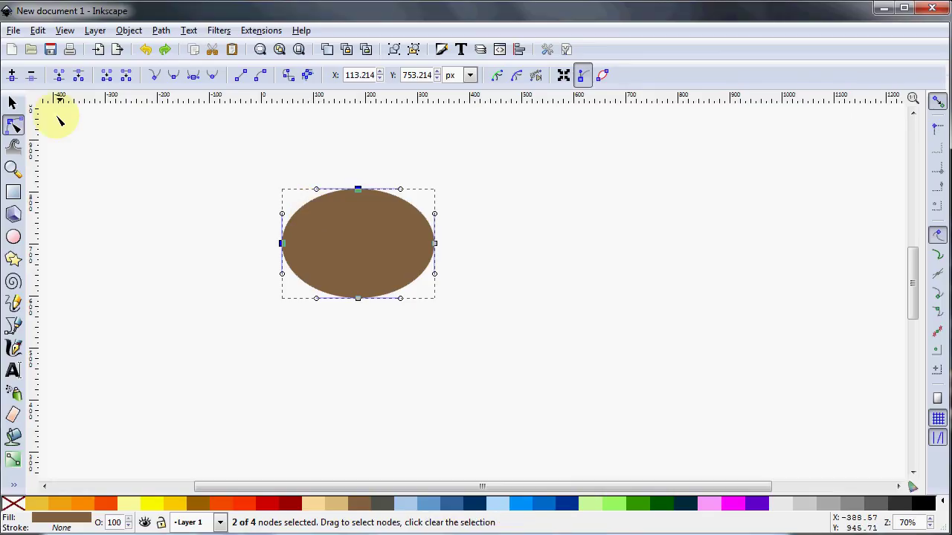
- Apply the Add Nodes extension to the ellipse path, dividing by number of segments with the number set to 2
left_click(11, 102)
left_click(257, 31)
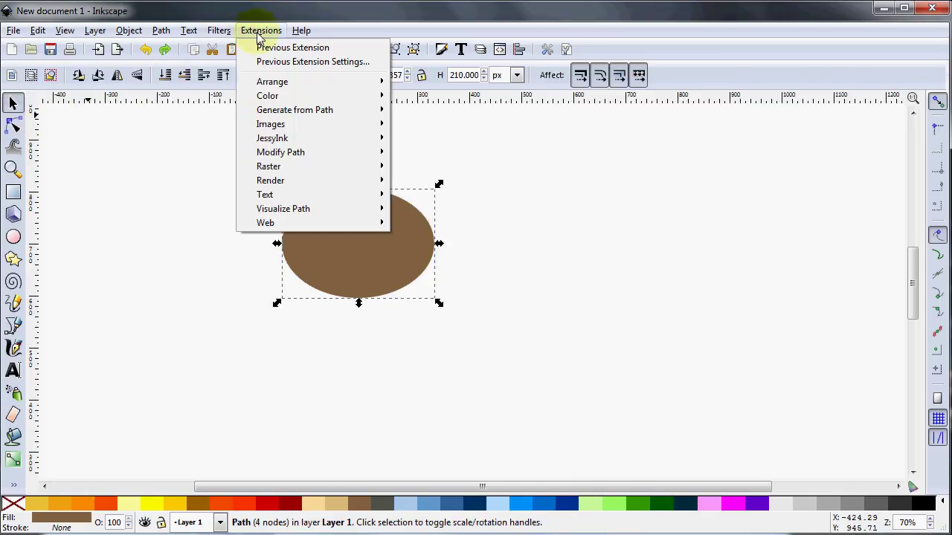
mouse_move(281, 152)
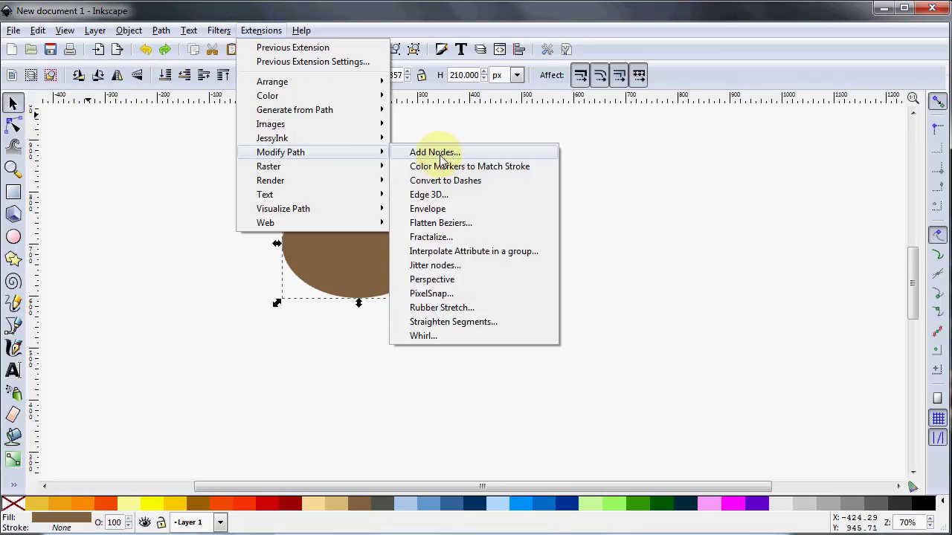
left_click(440, 154)
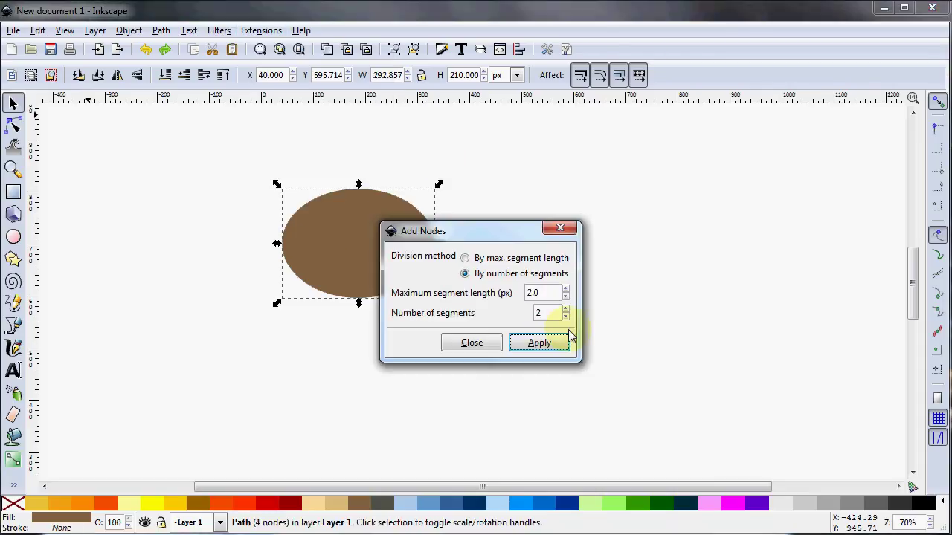
left_click(502, 277)
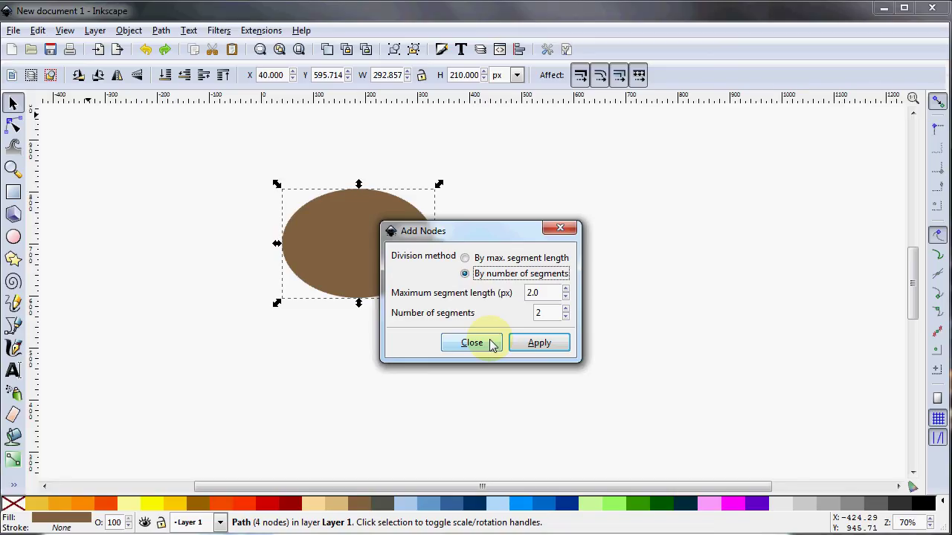
left_click(539, 344)
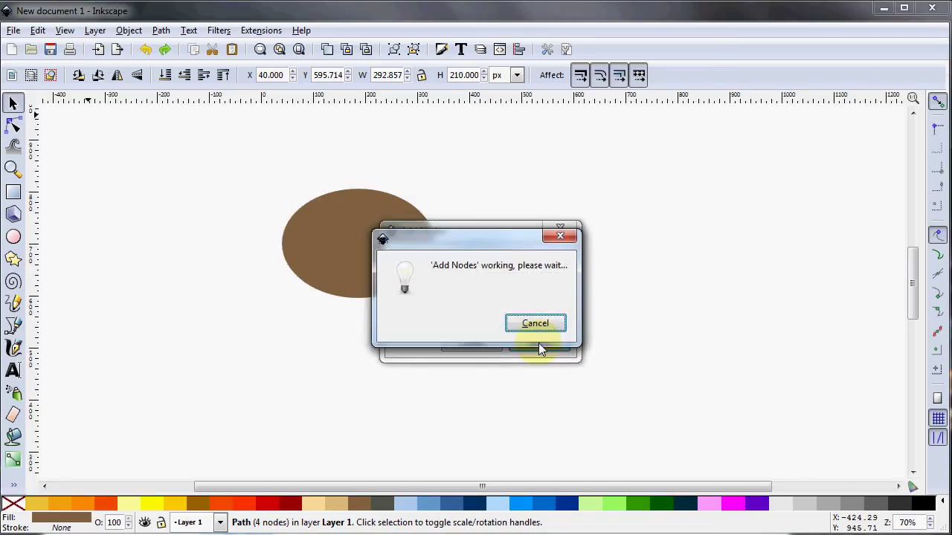
left_click(558, 230)
left_click(360, 226)
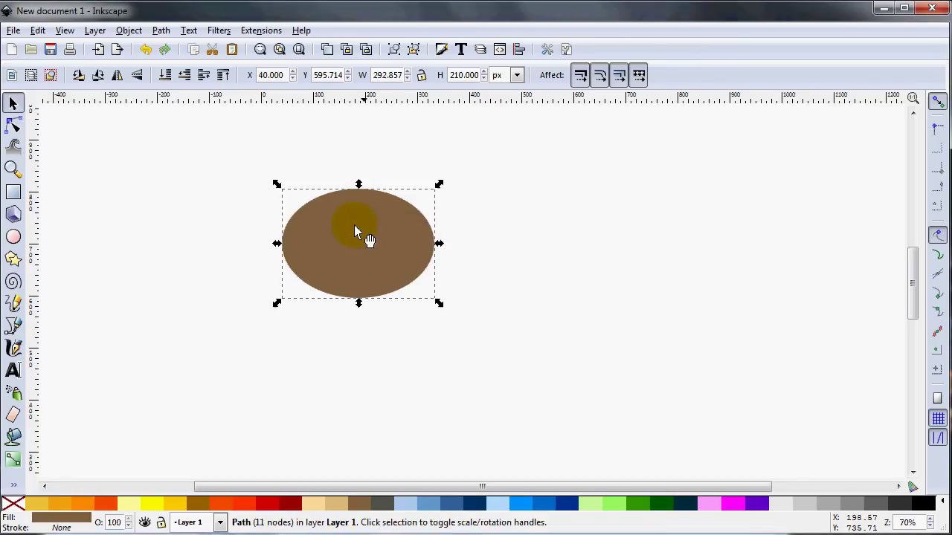
- Examine the original and added nodes around the ellipse path by selecting them individually
left_click(16, 127)
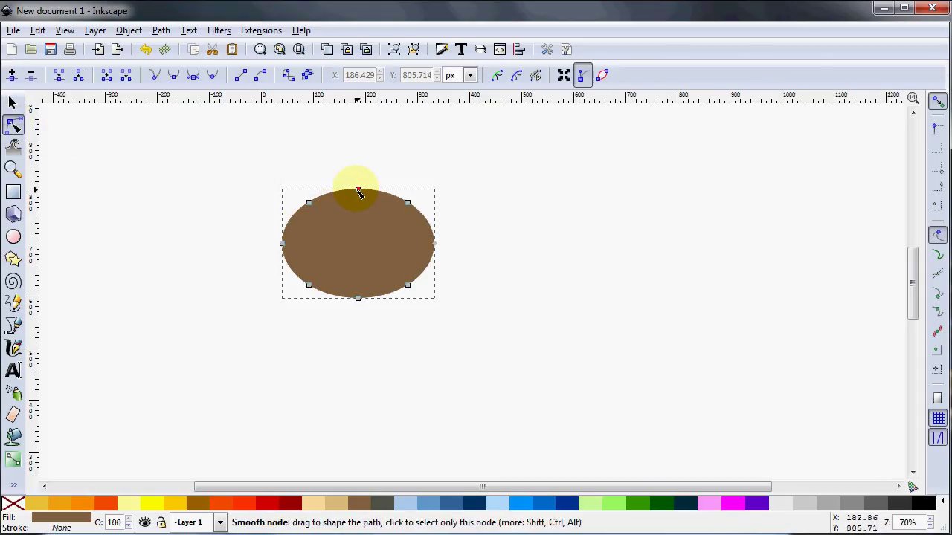
left_click(282, 242)
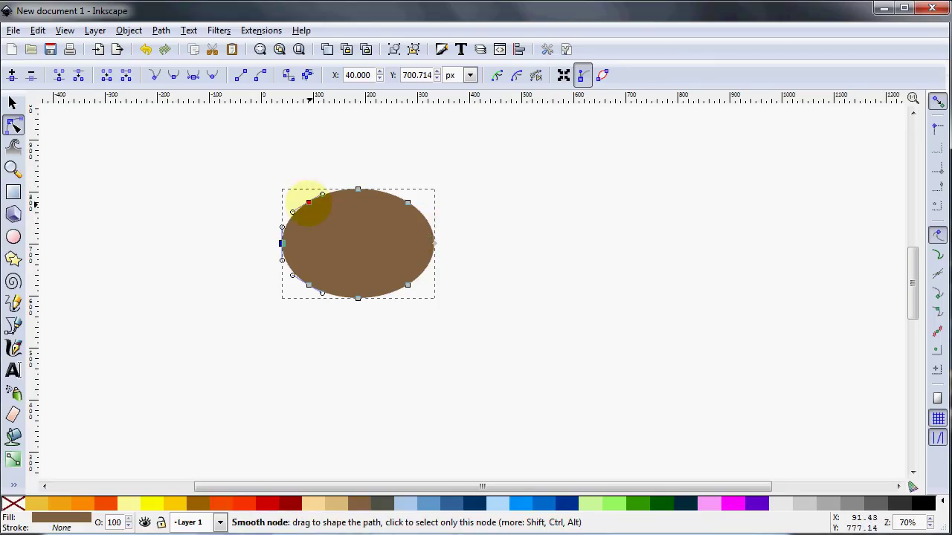
left_click(308, 284)
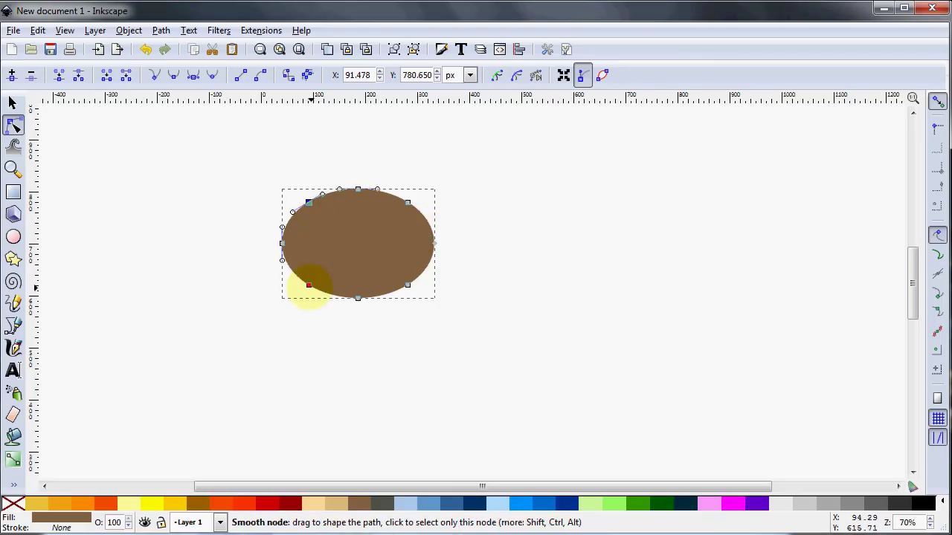
left_click(408, 286)
left_click(408, 202)
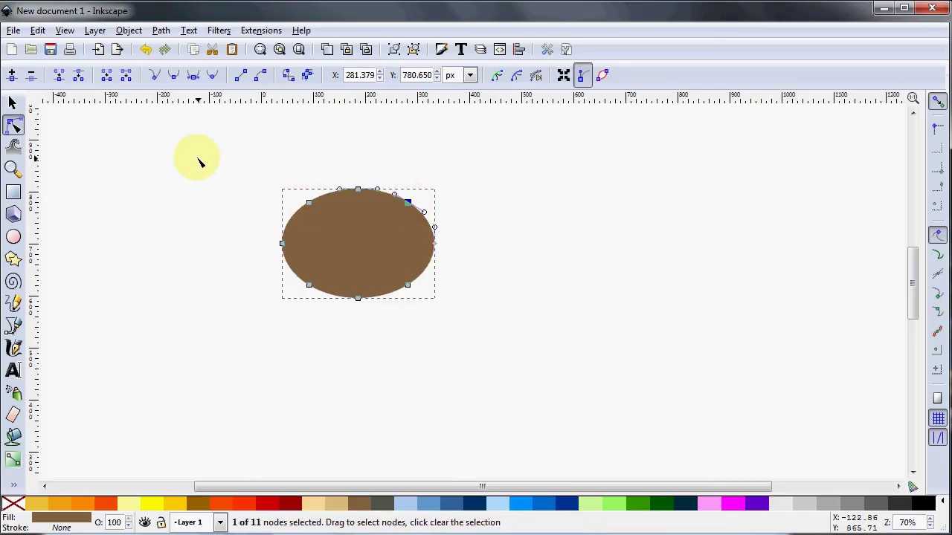
- Undo the added nodes and select the ellipse path again
left_click(136, 146)
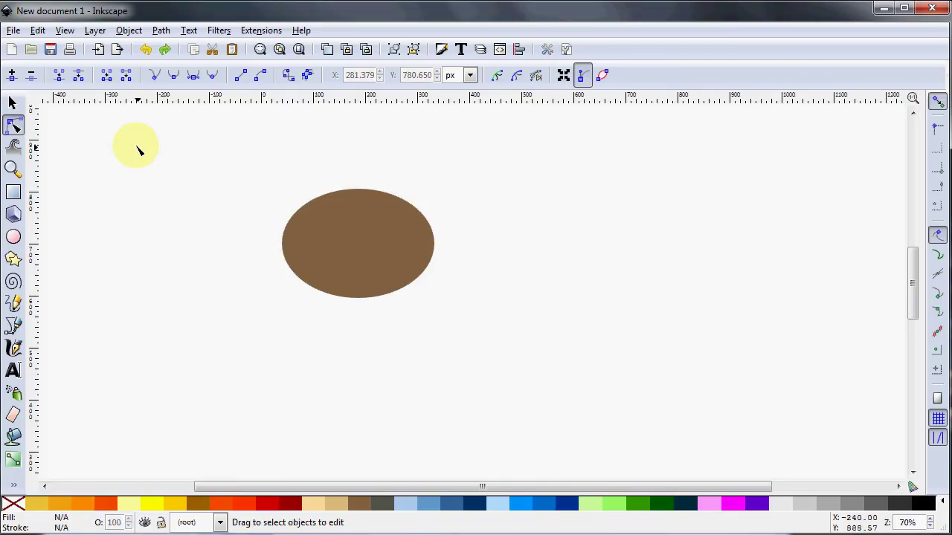
left_click(13, 103)
left_click(356, 247)
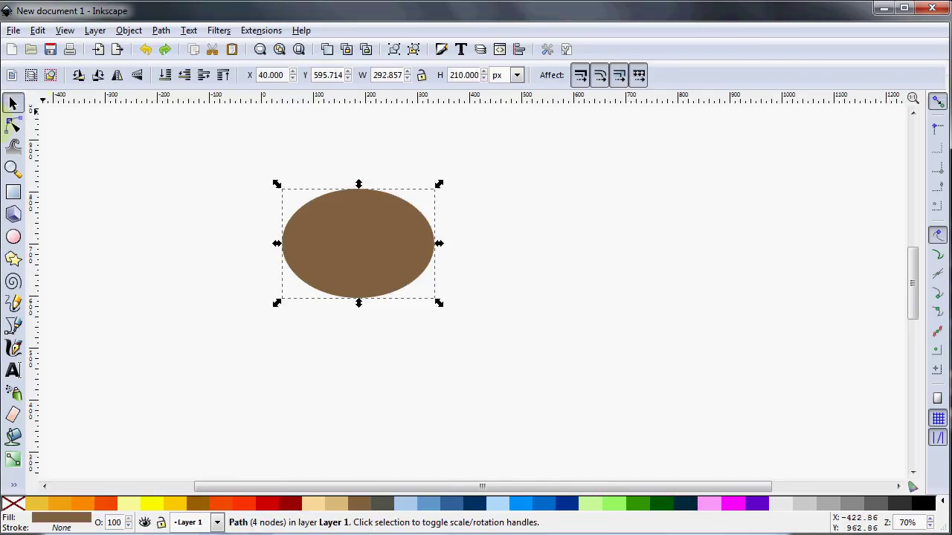
- Apply the Add Nodes extension to the ellipse path, dividing by max. segment length with a maximum of 2.0 px
left_click(13, 125)
left_click(12, 103)
left_click(272, 32)
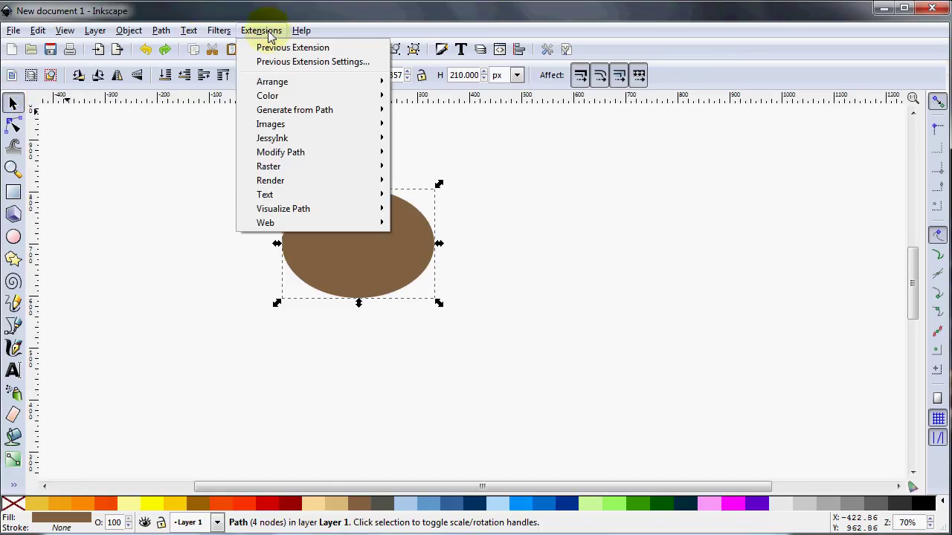
mouse_move(302, 156)
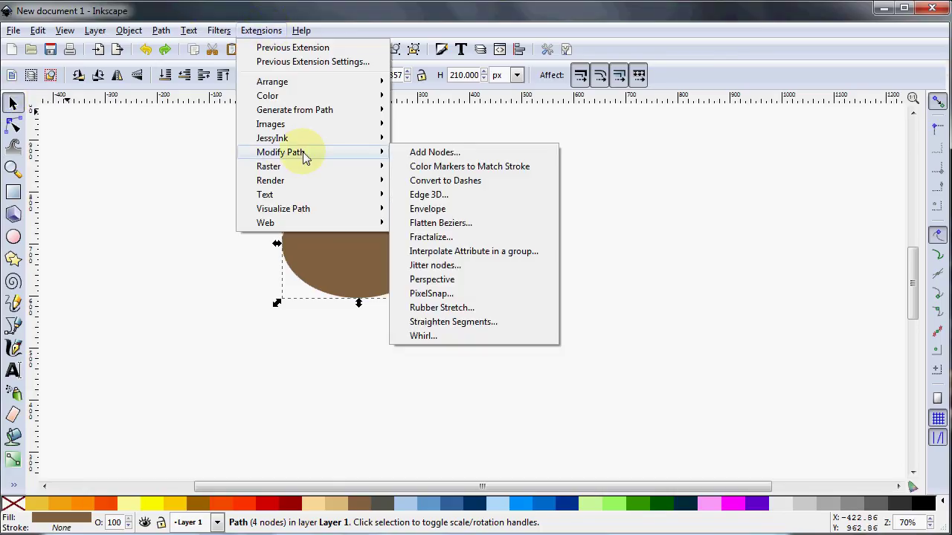
left_click(421, 154)
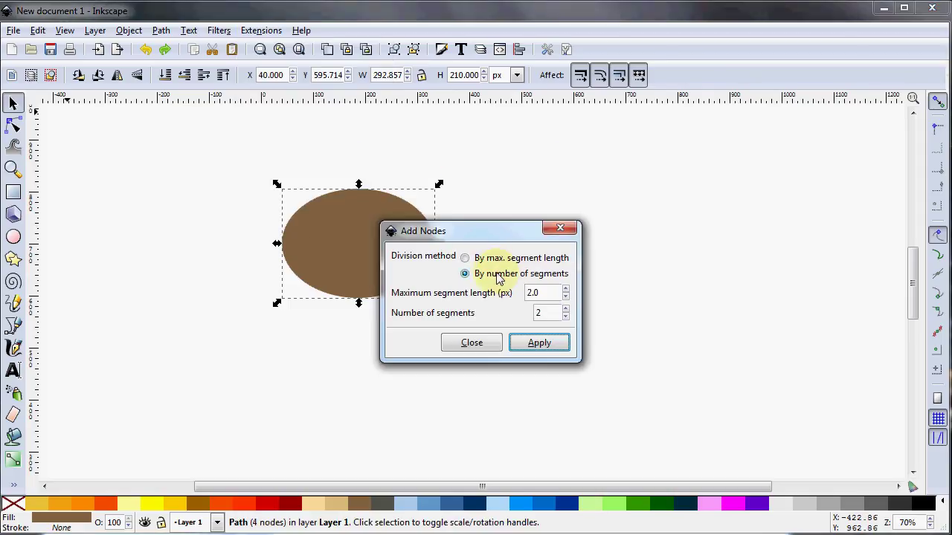
left_click(465, 258)
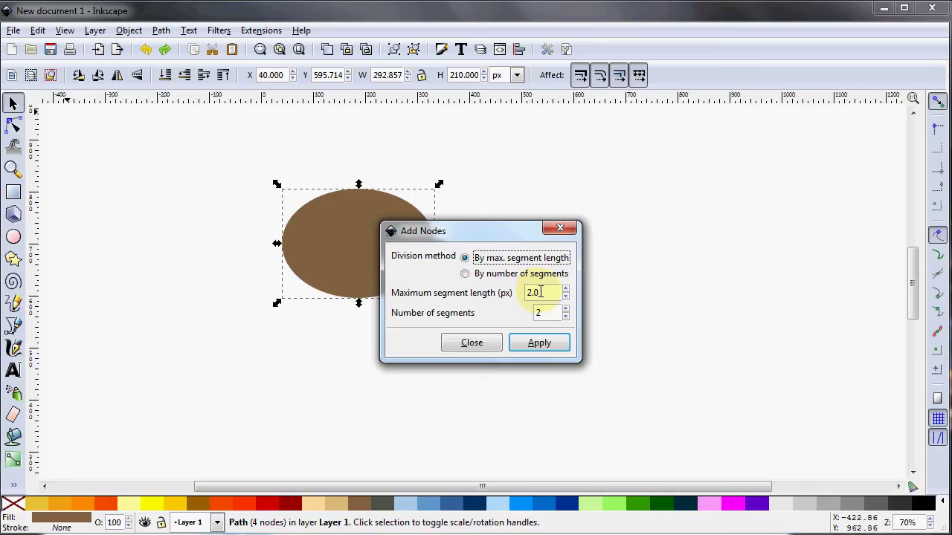
left_click(537, 344)
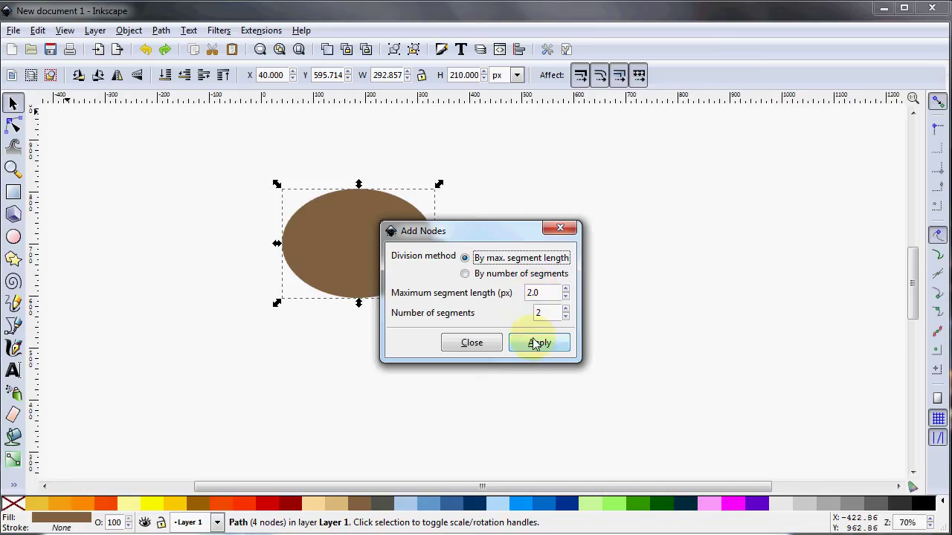
left_click(559, 228)
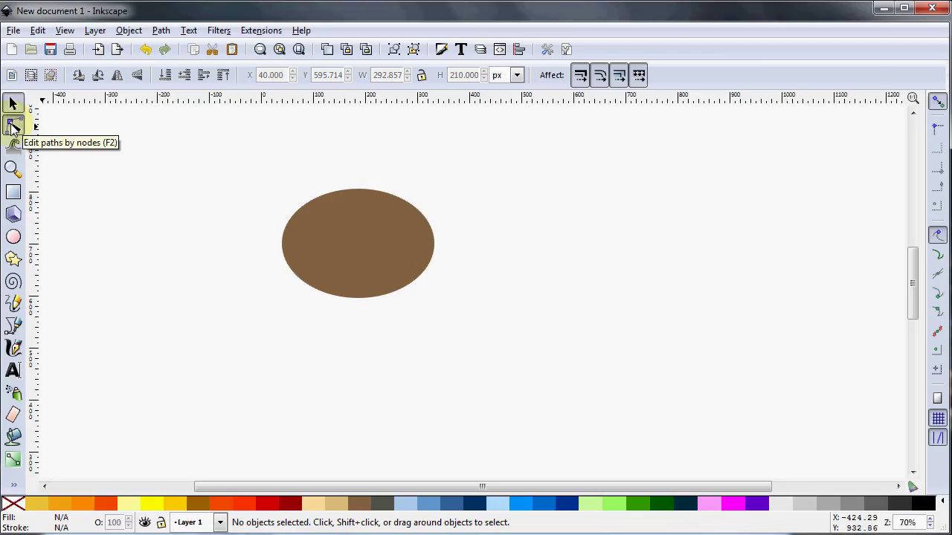
- Examine the spacing of the added nodes along the ellipse path's right edge by selecting neighbouring nodes up close
left_click(13, 127)
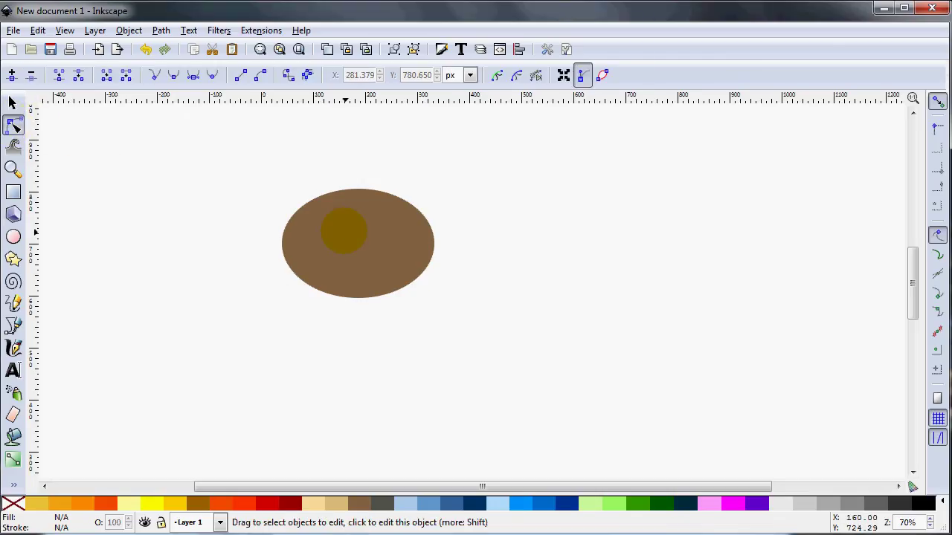
left_click(346, 234)
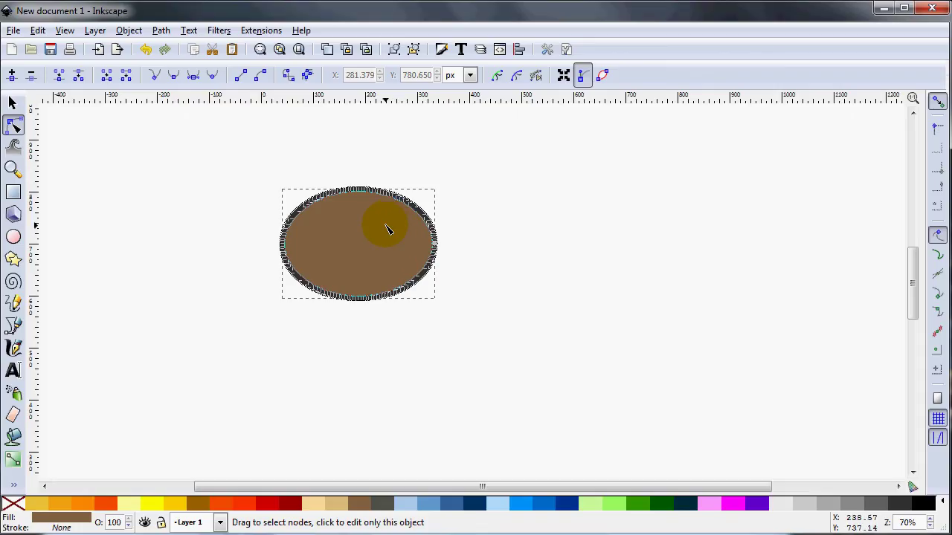
scroll(387, 229, "up", 4)
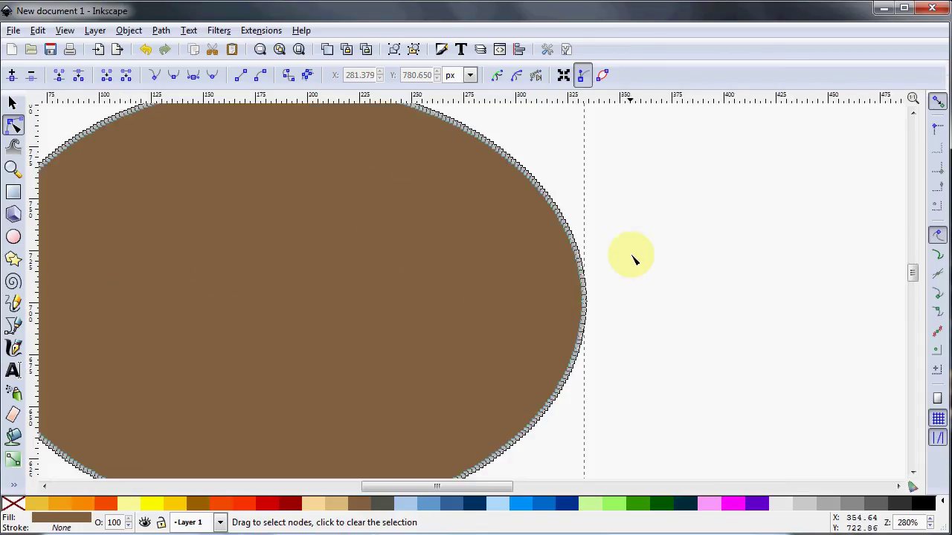
scroll(633, 258, "up", 2)
scroll(634, 256, "up", 3)
scroll(495, 274, "up", 2)
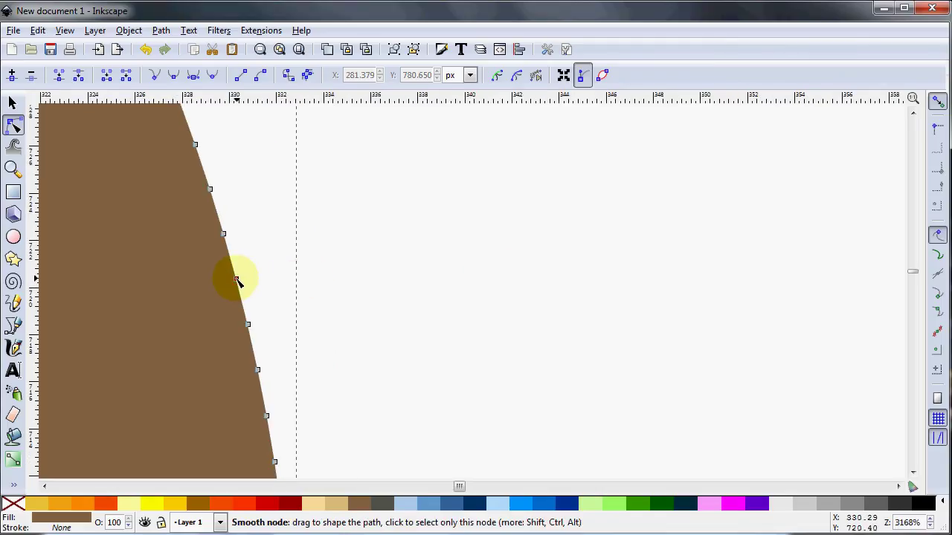
left_click(235, 279)
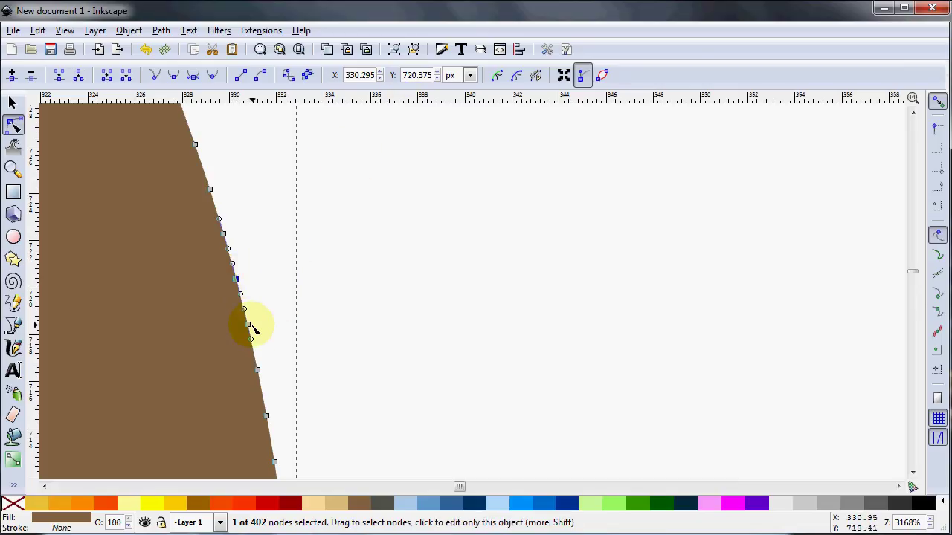
left_click(236, 280)
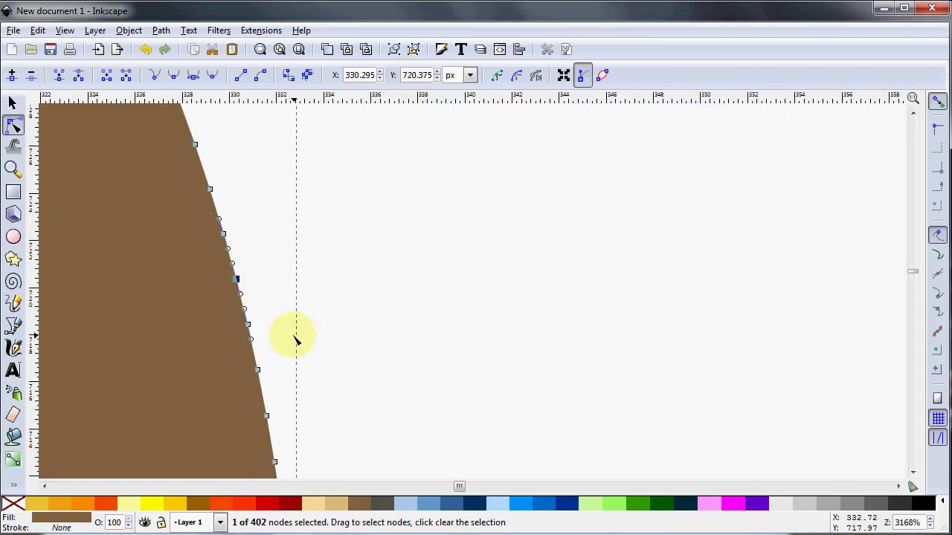
left_click(249, 326)
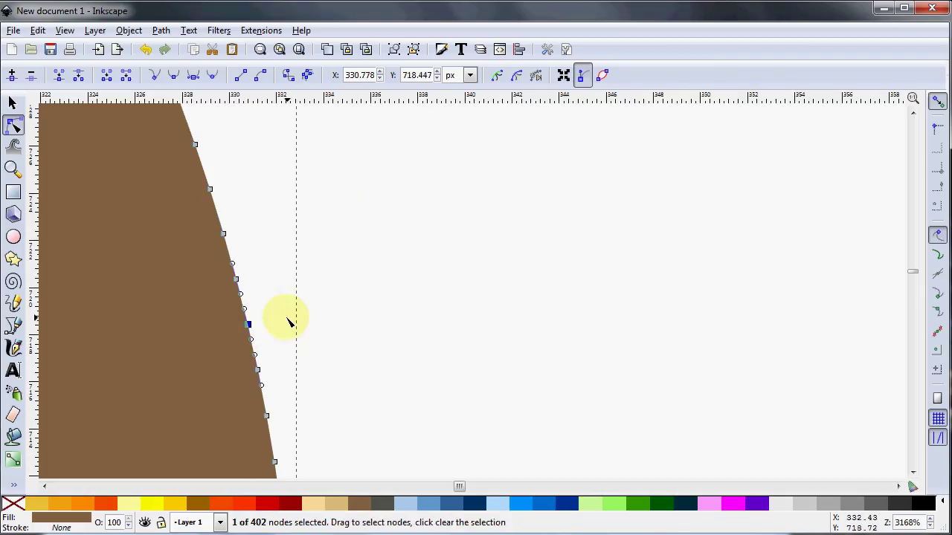
scroll(303, 318, "down", 10, "ctrl")
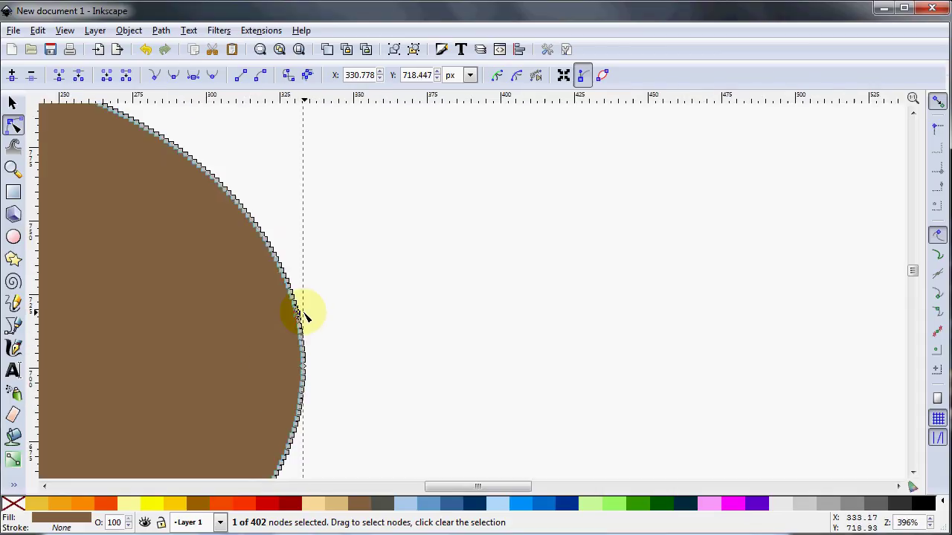
scroll(228, 320, "up", 3, "ctrl")
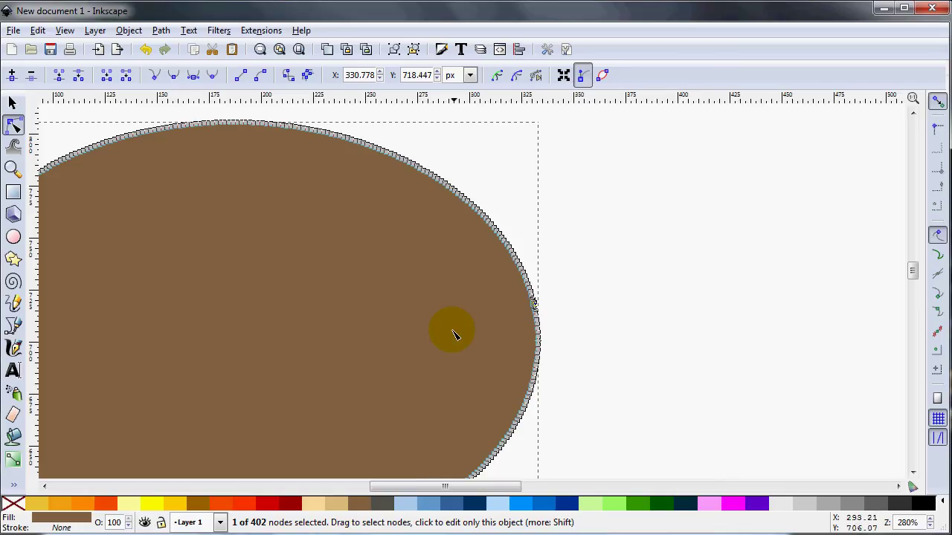
scroll(308, 294, "down", 2, "ctrl")
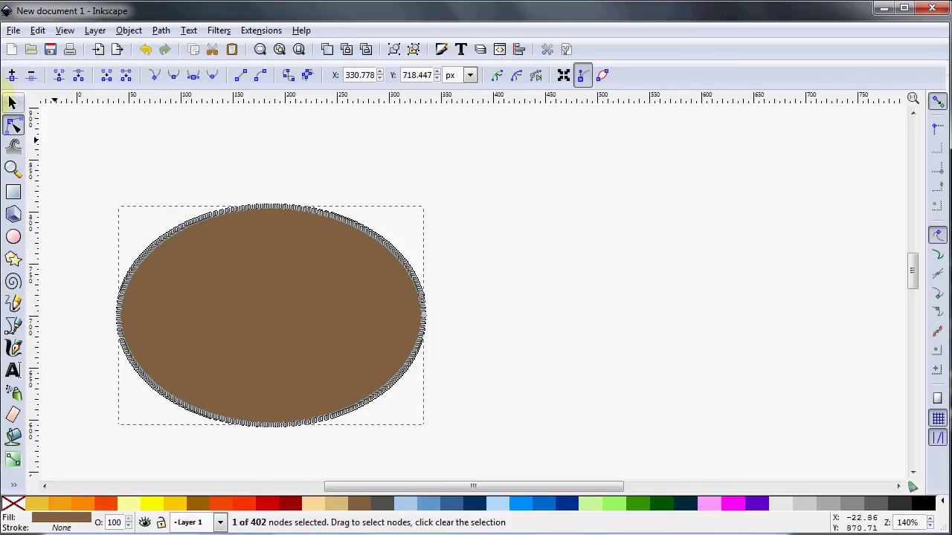
- Apply Jitter nodes to the ellipse path with 3.0 px maximum displacement in X and Y, shifting nodes and handles with normal distribution
left_click(14, 104)
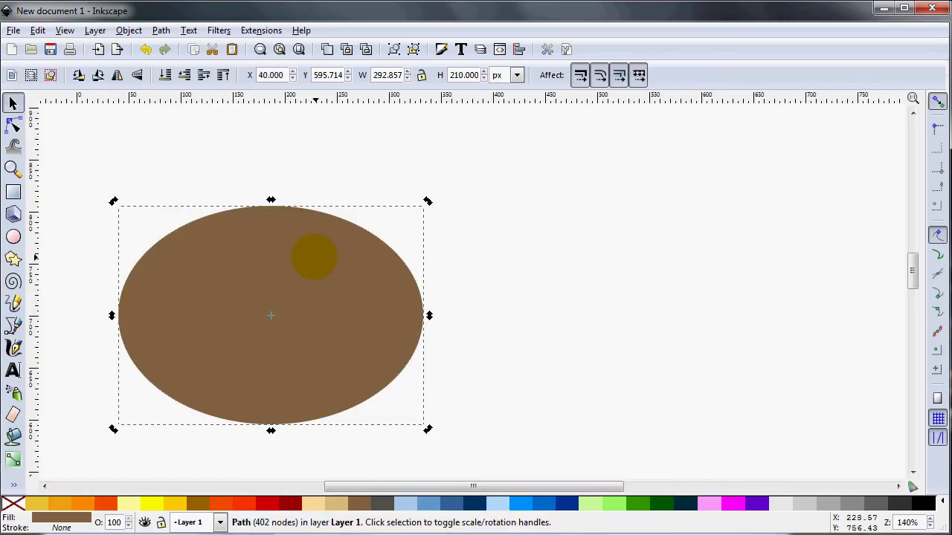
left_click(253, 31)
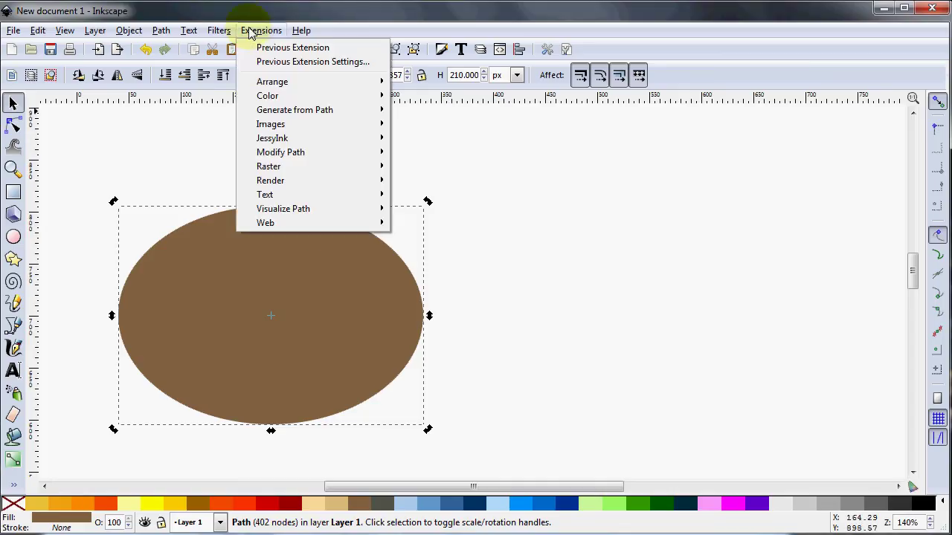
mouse_move(292, 153)
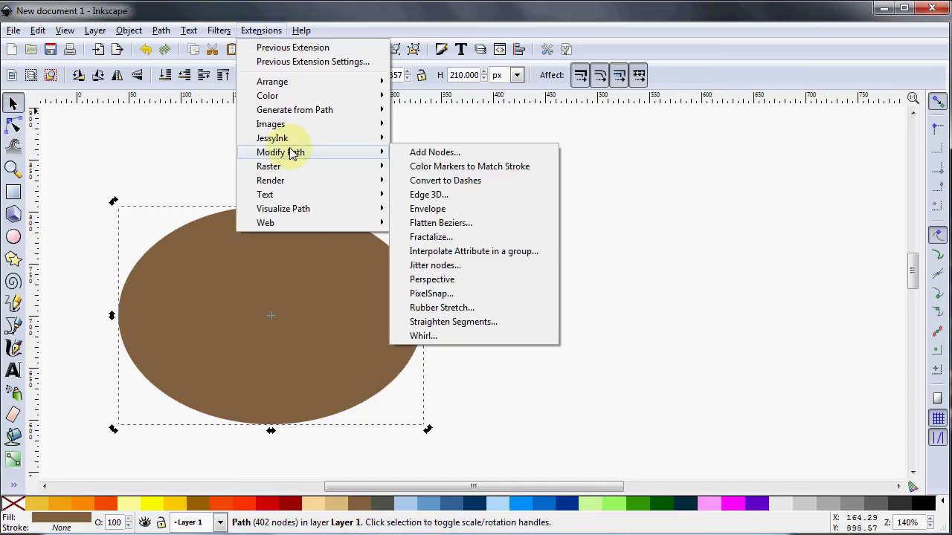
left_click(445, 267)
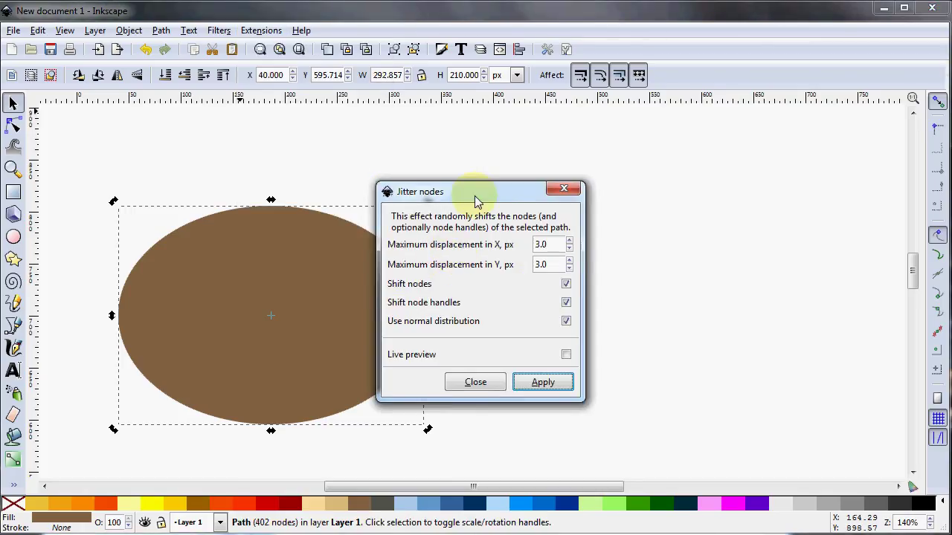
left_click_drag(478, 198, 542, 193)
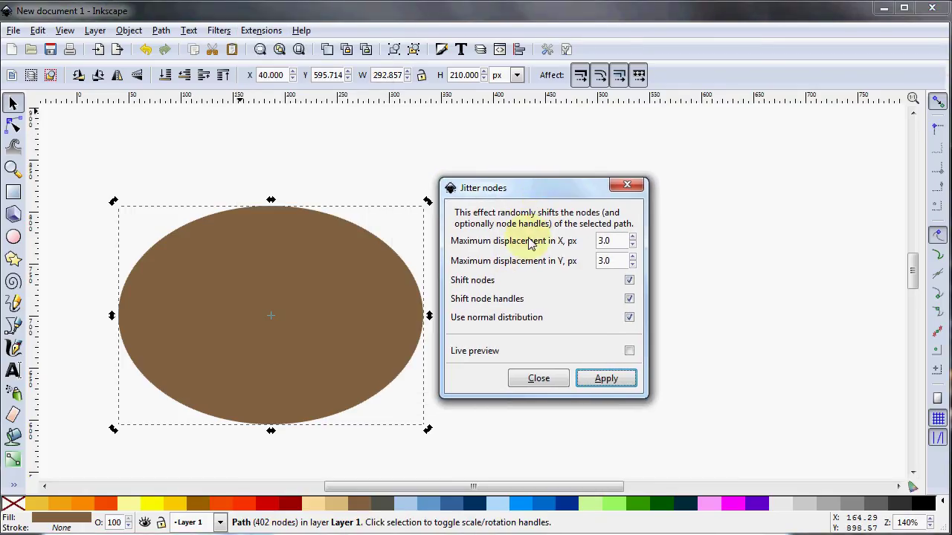
left_click(610, 241)
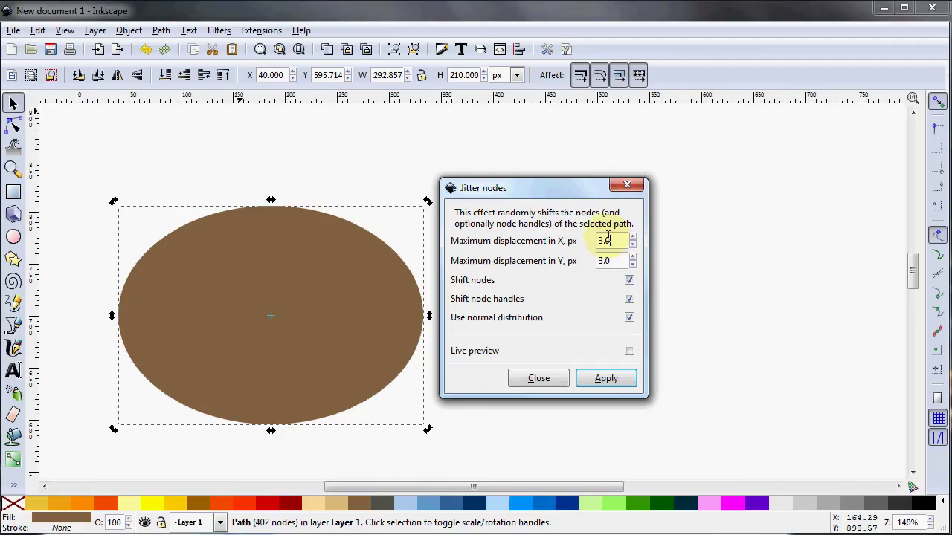
left_click_drag(608, 236, 563, 257)
left_click(618, 240)
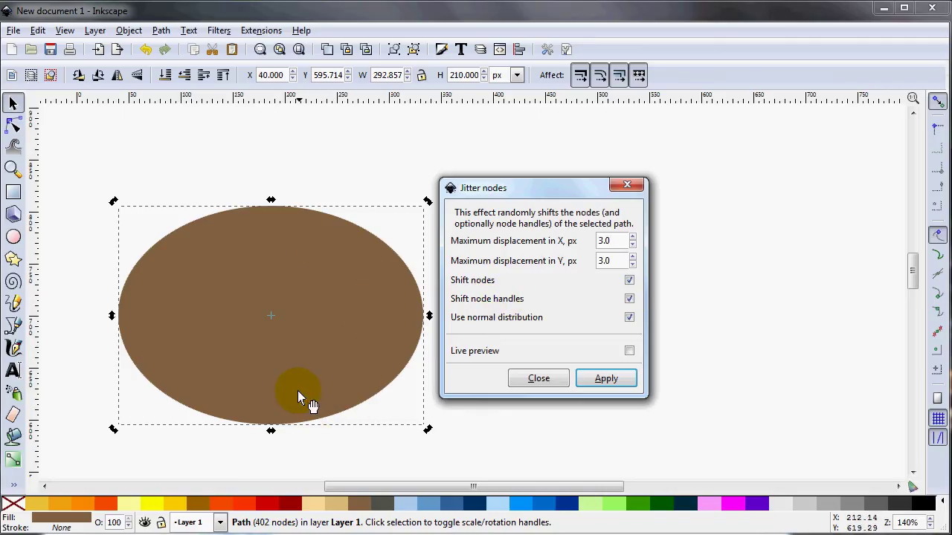
left_click(604, 379)
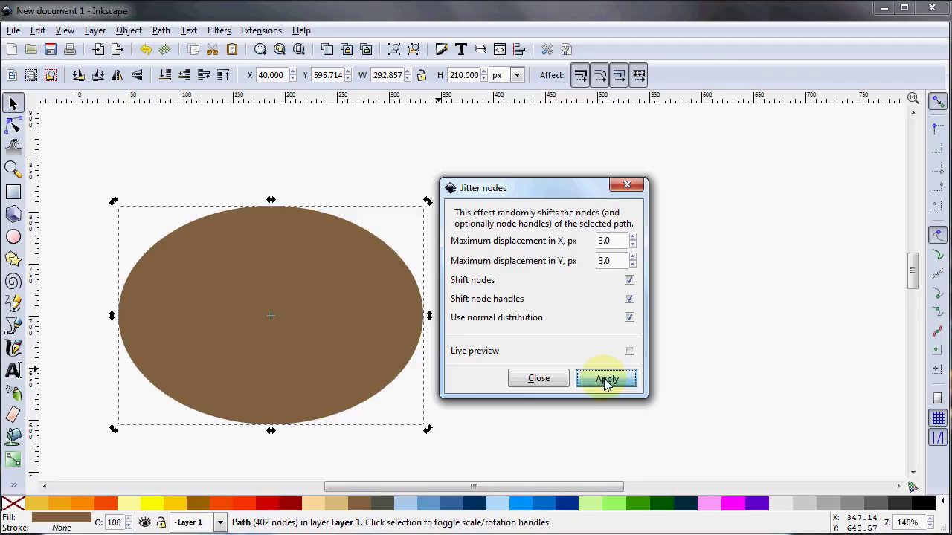
left_click(629, 184)
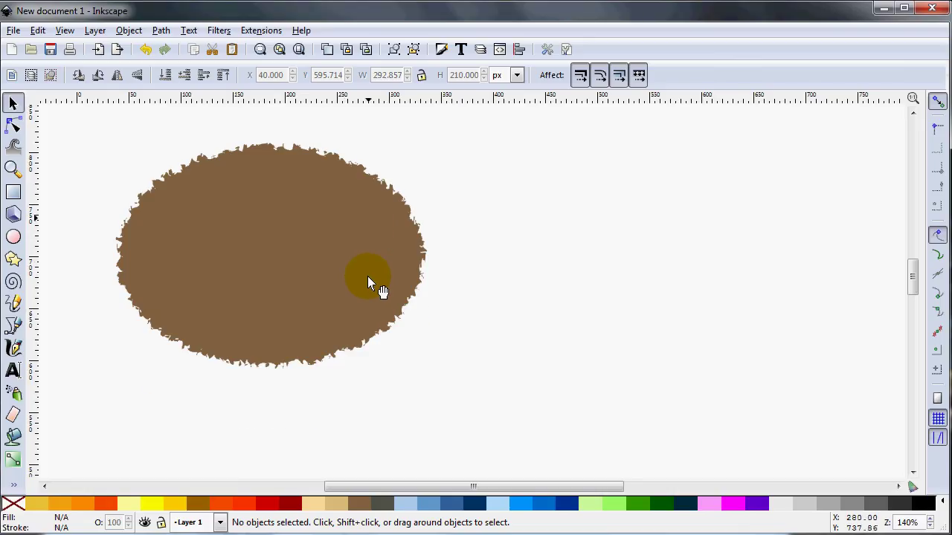
- Select a cusp node on the jittered ellipse's lower-right edge and reshape its segment by pulling one node handle down and inward
scroll(346, 258, "down", 2)
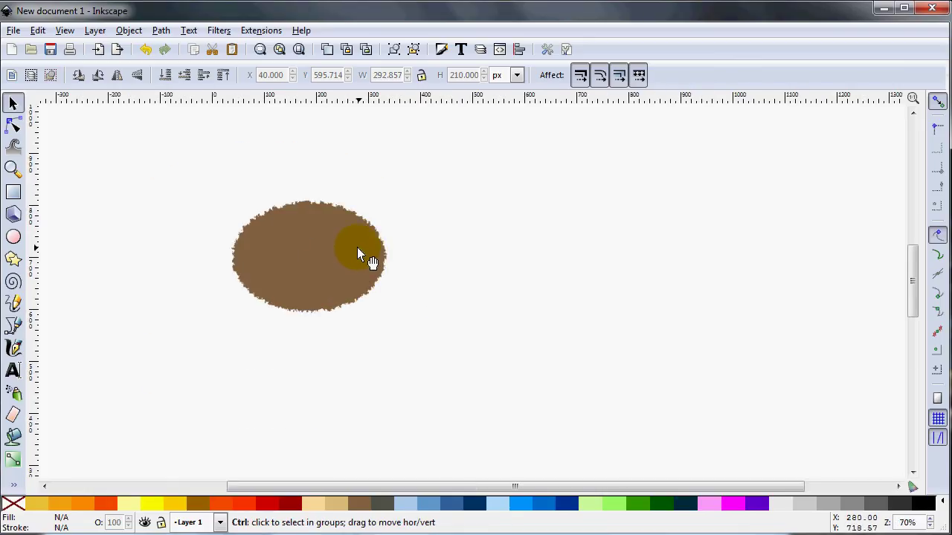
scroll(315, 247, "up", 2)
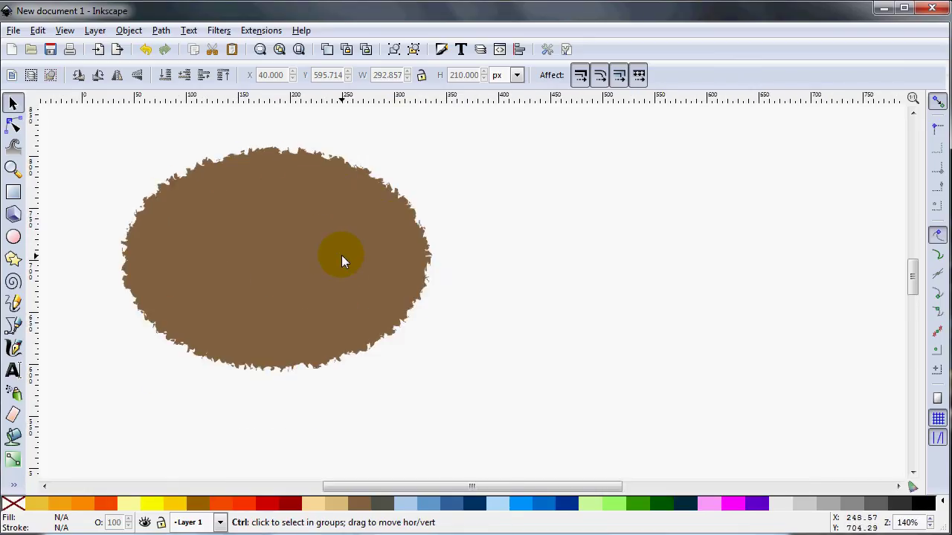
scroll(341, 255, "up", 2)
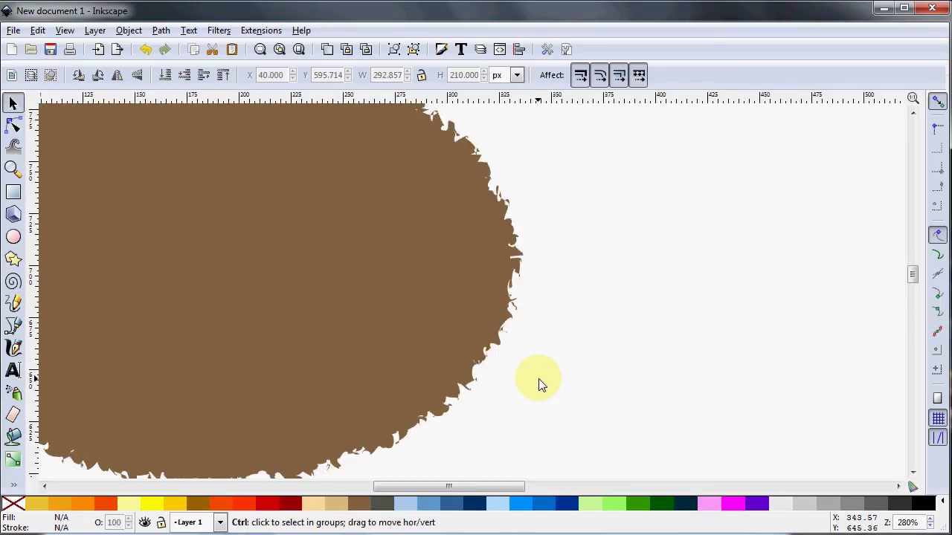
scroll(535, 381, "up", 4)
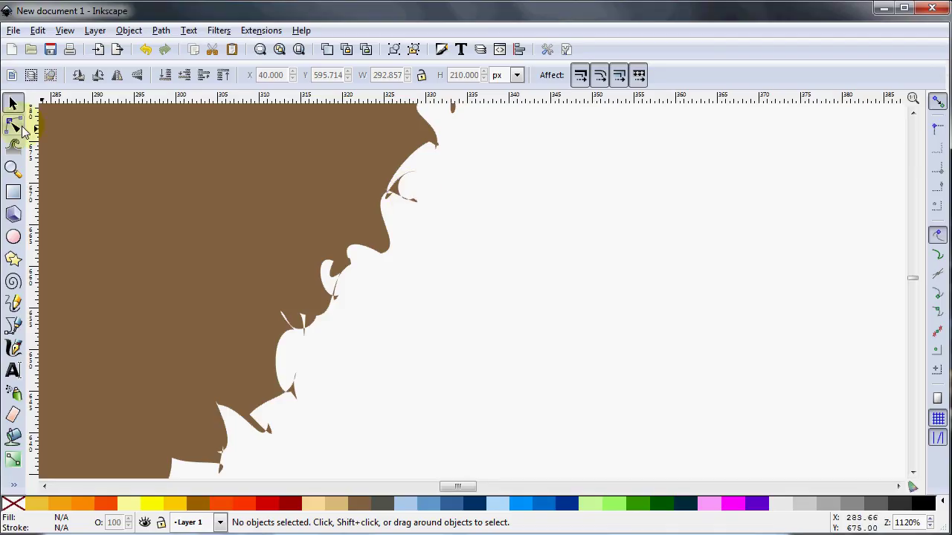
left_click(270, 174)
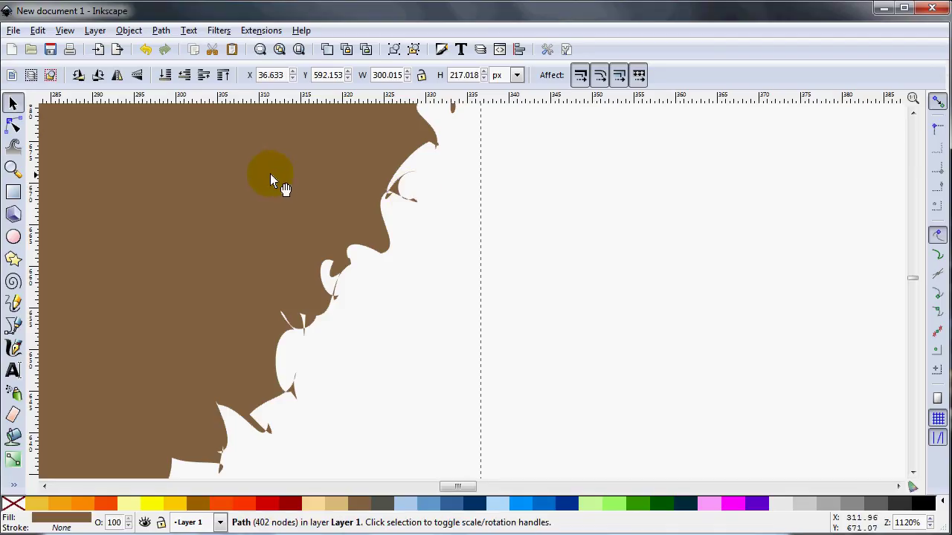
left_click(16, 128)
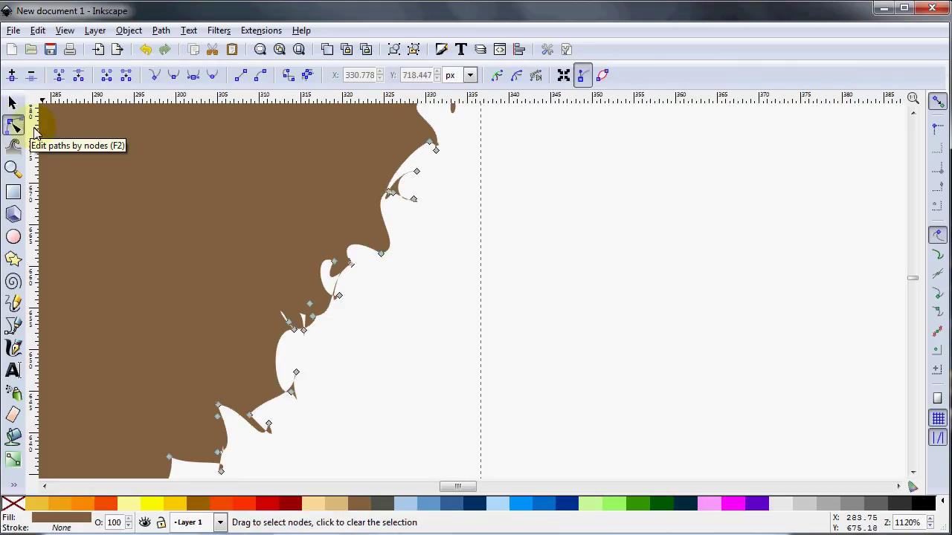
left_click(392, 194)
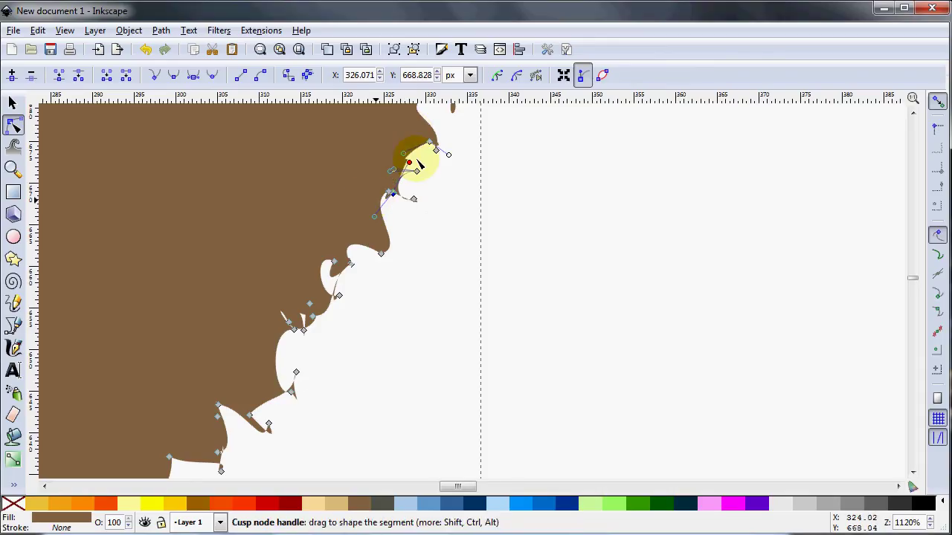
left_click_drag(414, 160, 367, 245)
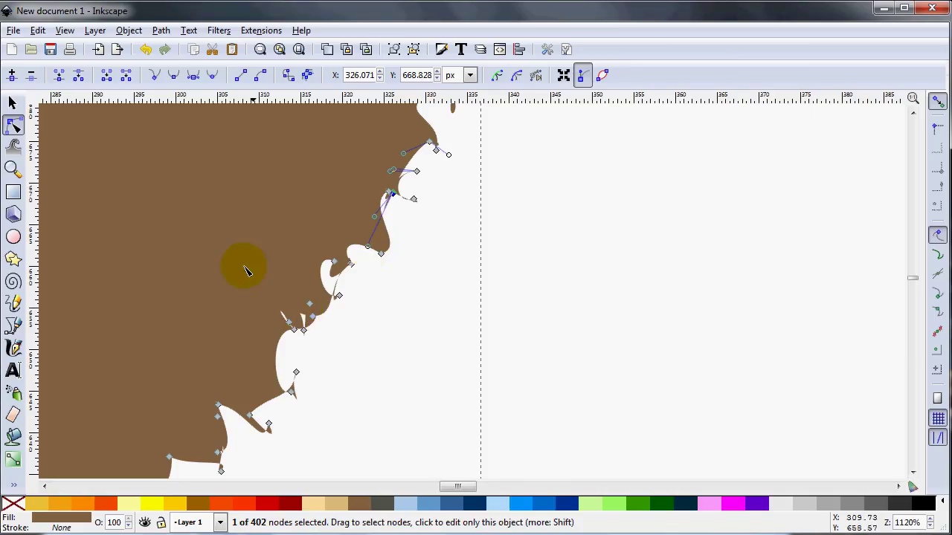
- Undo the node handle adjustment and the jitter effect on the ellipse path
left_click(12, 101)
scroll(348, 302, "down", 2)
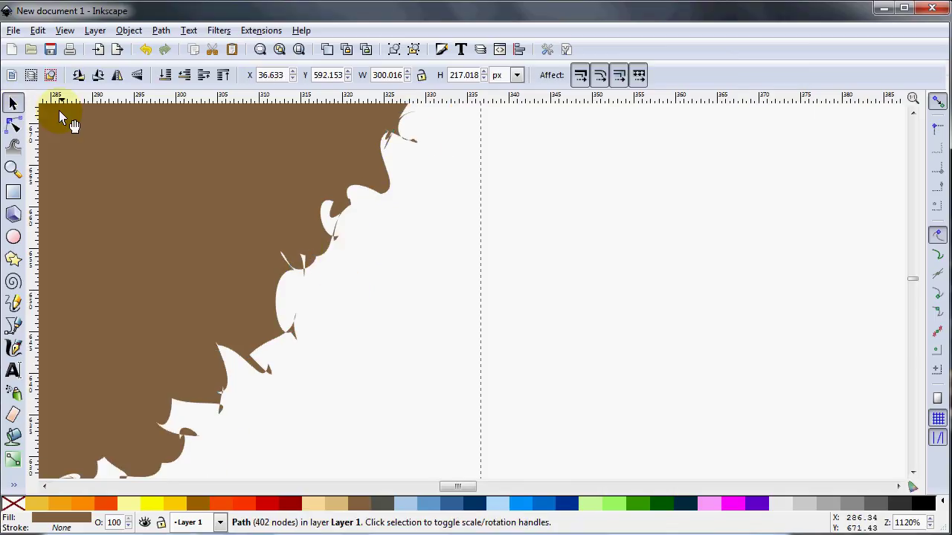
key("Delete")
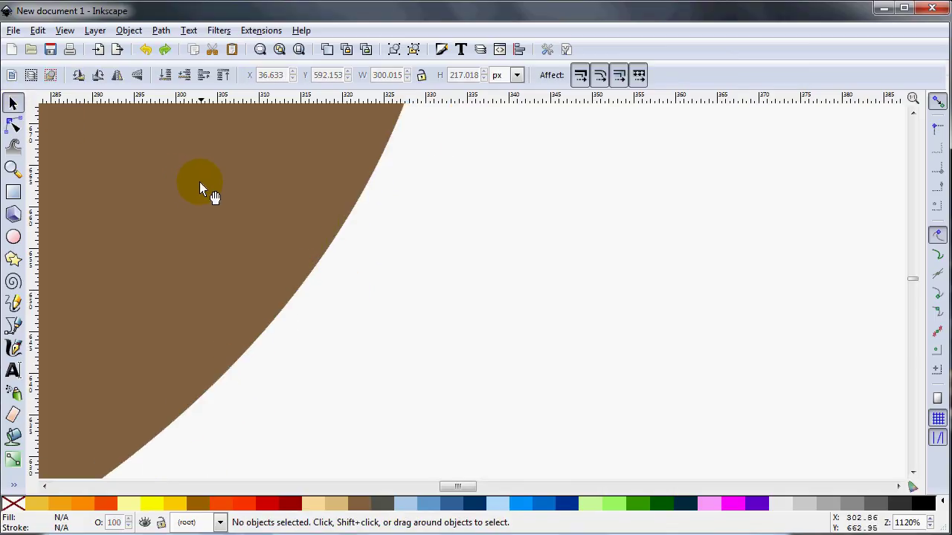
- Apply Jitter nodes to the ellipse path with 3.0 px maximum X and Y displacement, shifting nodes but not handles, using normal distribution
key("ctrl+z")
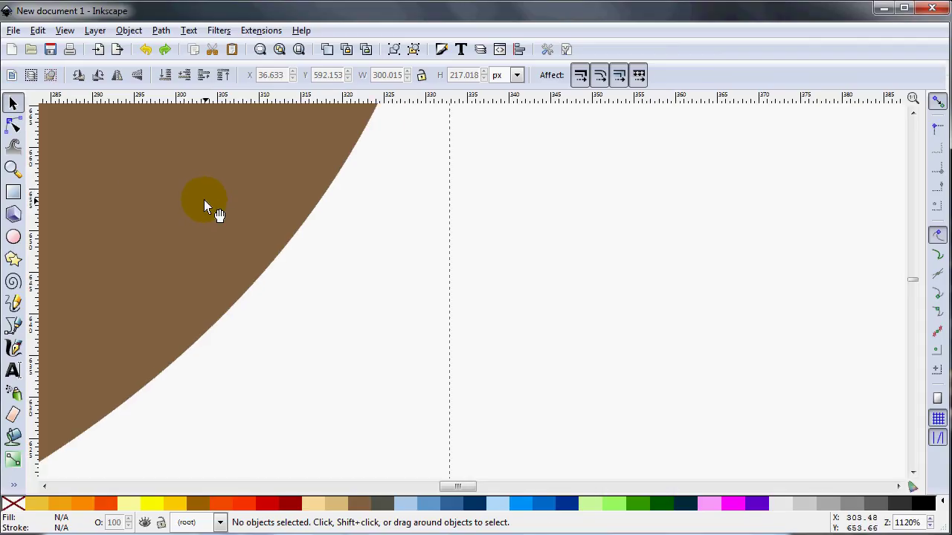
left_click(96, 164)
left_click(13, 126)
left_click(12, 102)
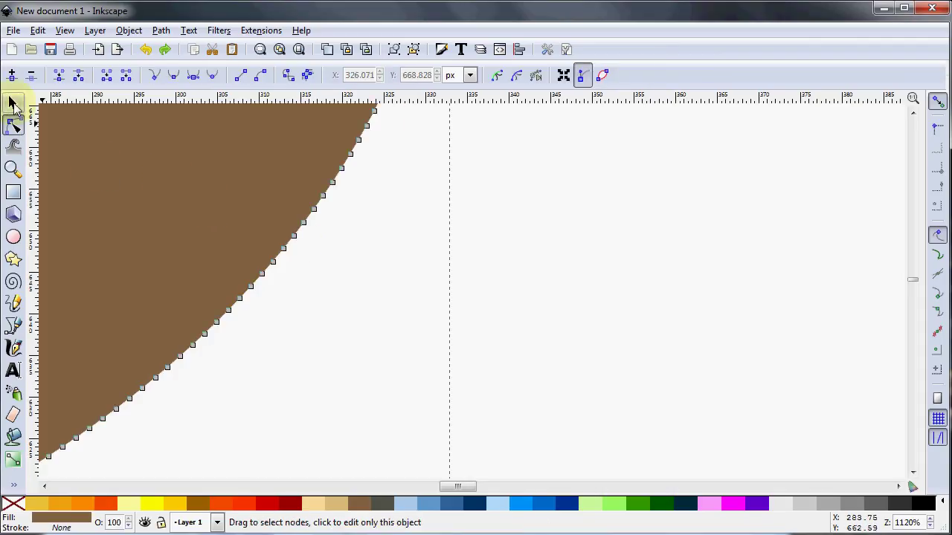
scroll(498, 255, "down", 8, "ctrl")
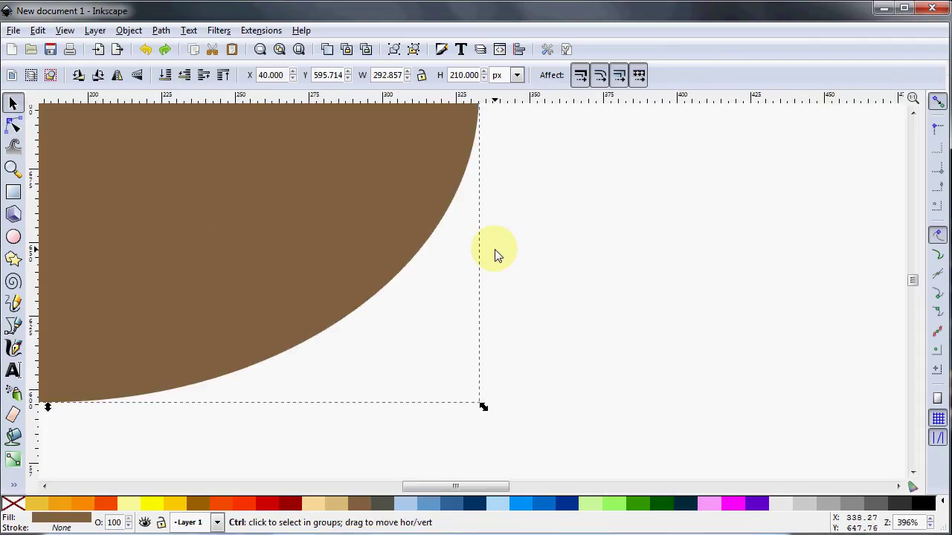
left_click(256, 30)
mouse_move(293, 152)
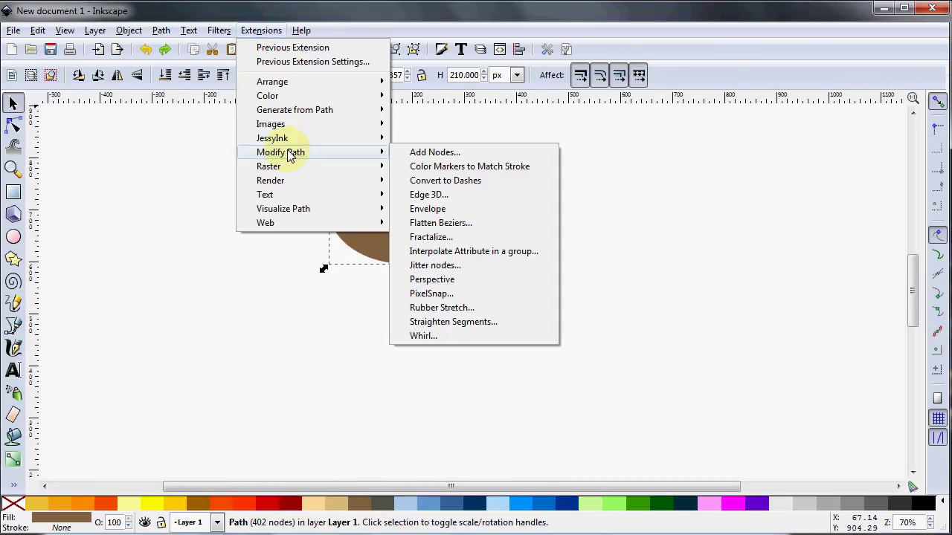
left_click(457, 266)
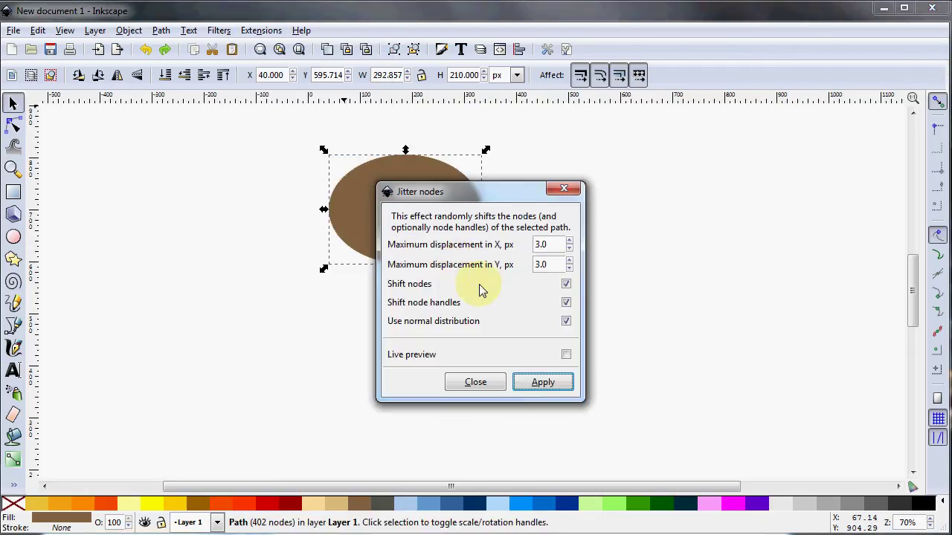
left_click(566, 303)
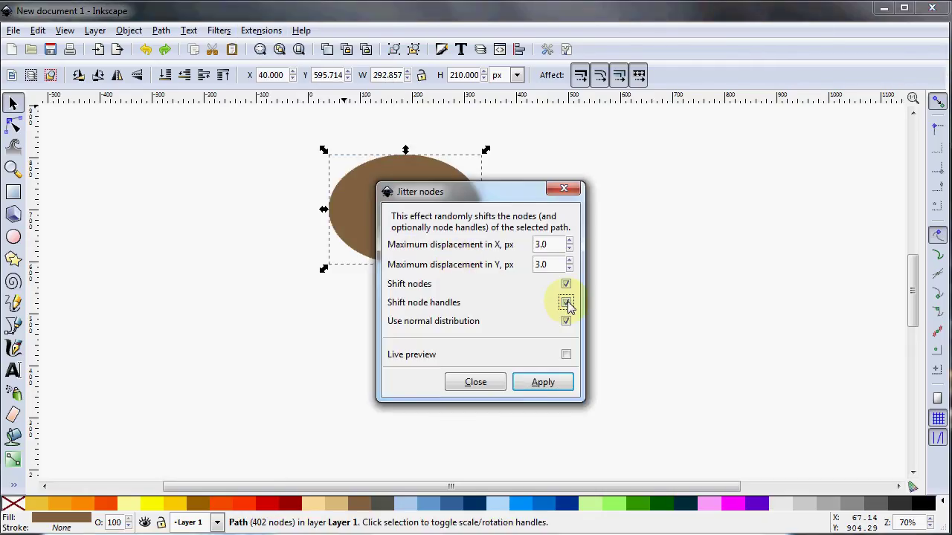
left_click(544, 382)
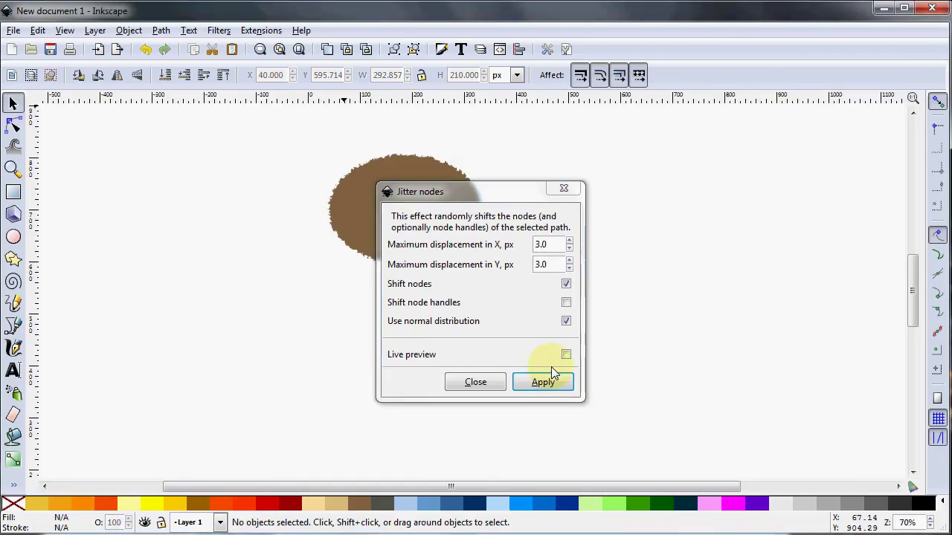
left_click(569, 190)
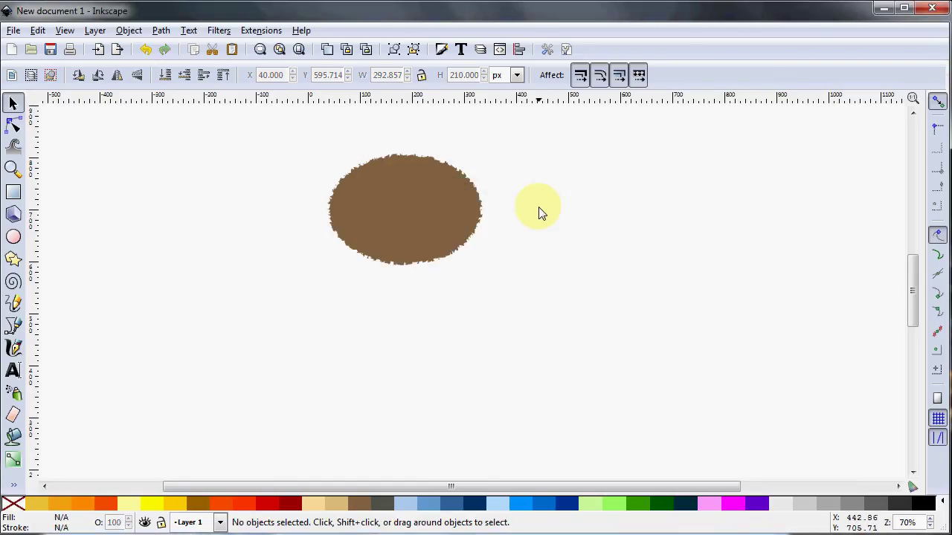
- Nudge a smooth node slightly downward on the jittered ellipse's lower-right edge and select its neighbour to inspect the handles
scroll(520, 217, "up", 7, "ctrl")
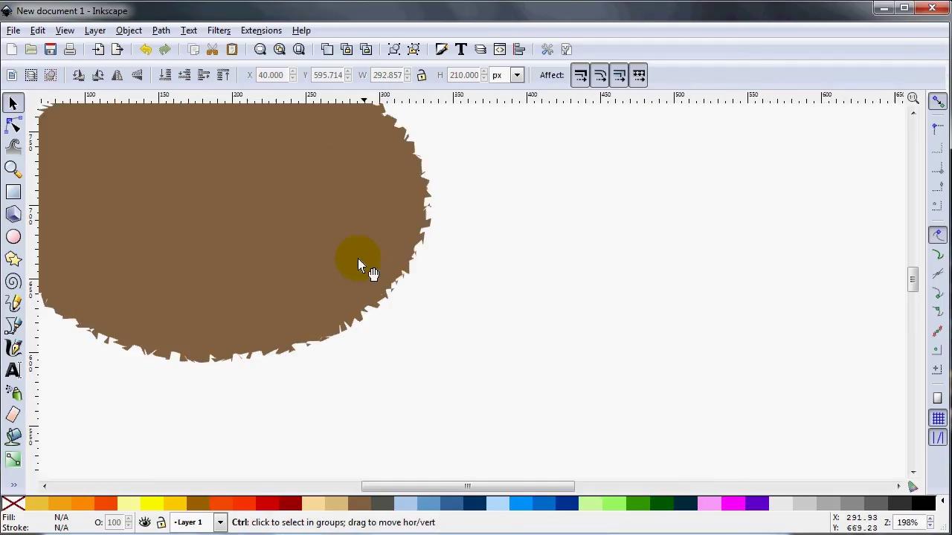
scroll(541, 312, "up", 3, "ctrl")
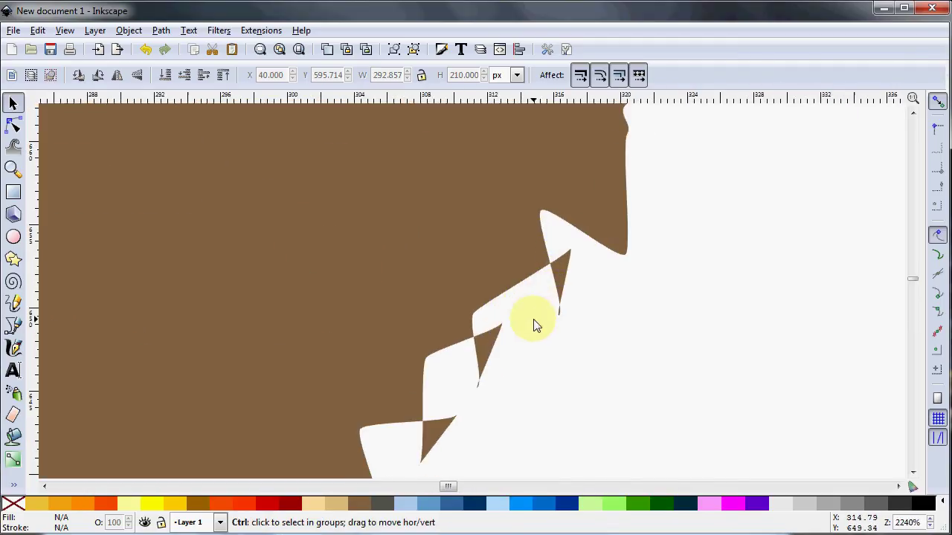
left_click(487, 341)
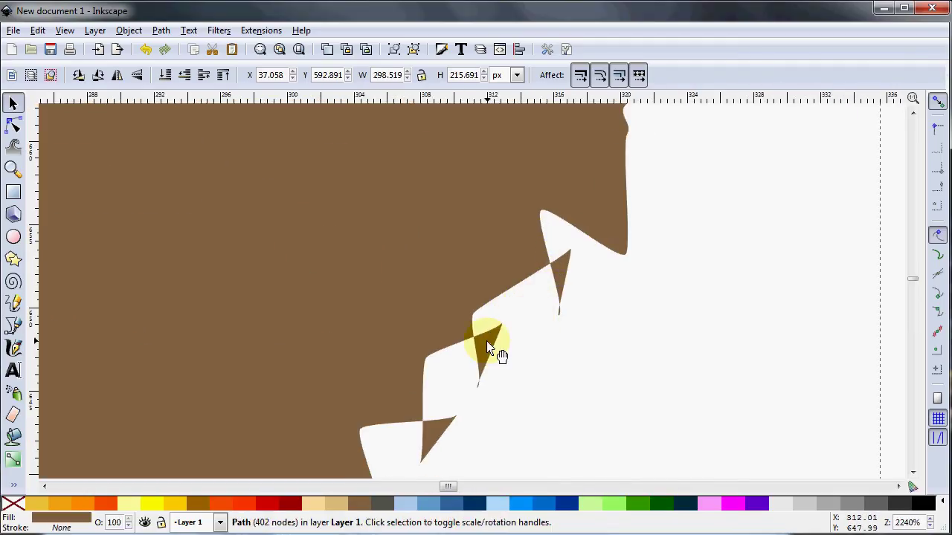
left_click(13, 125)
left_click_drag(501, 324, 497, 331)
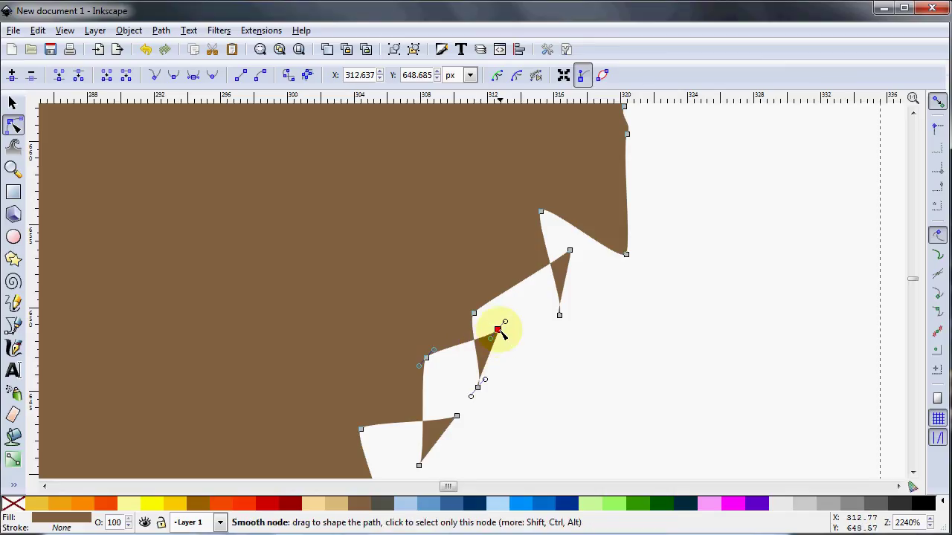
mouse_move(500, 331)
left_mouse_down()
mouse_move(450, 357)
mouse_move(478, 356)
mouse_move(504, 329)
left_mouse_up()
left_click(474, 313)
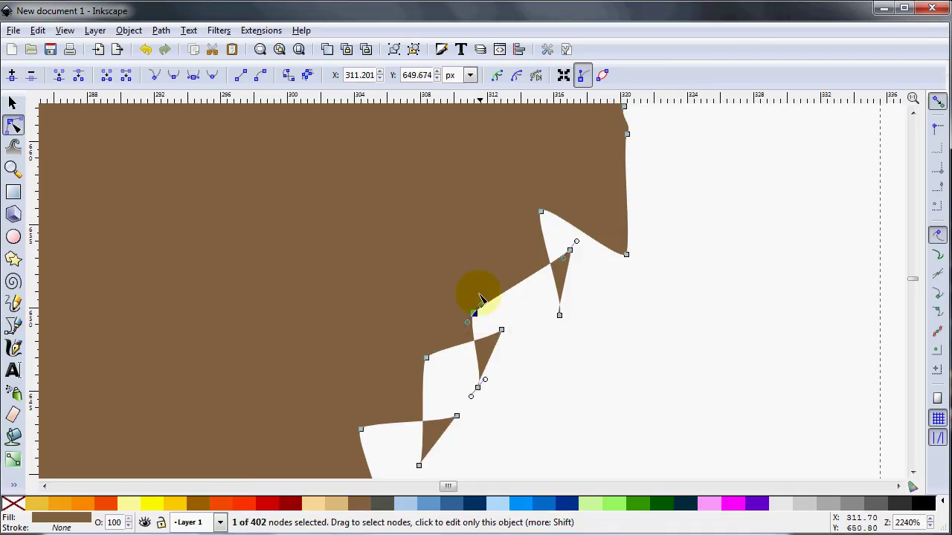
scroll(471, 292, "down", 2)
scroll(471, 291, "down", 6)
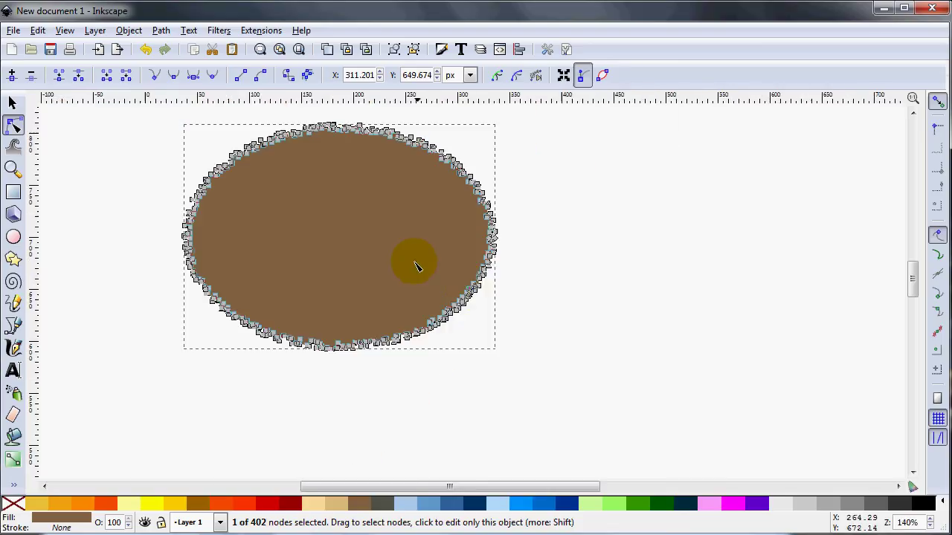
key("s")
left_click(608, 255)
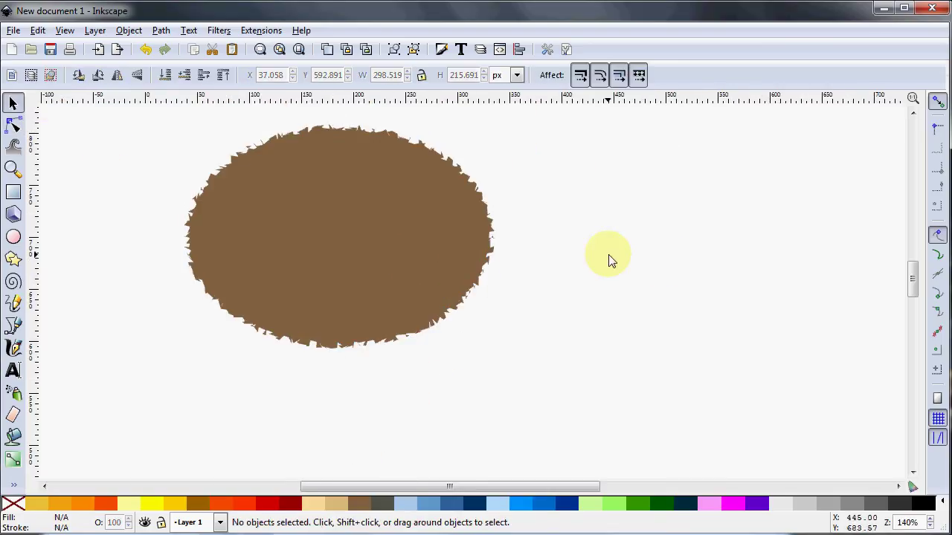
scroll(608, 254, "down", 1)
scroll(521, 230, "down", 1)
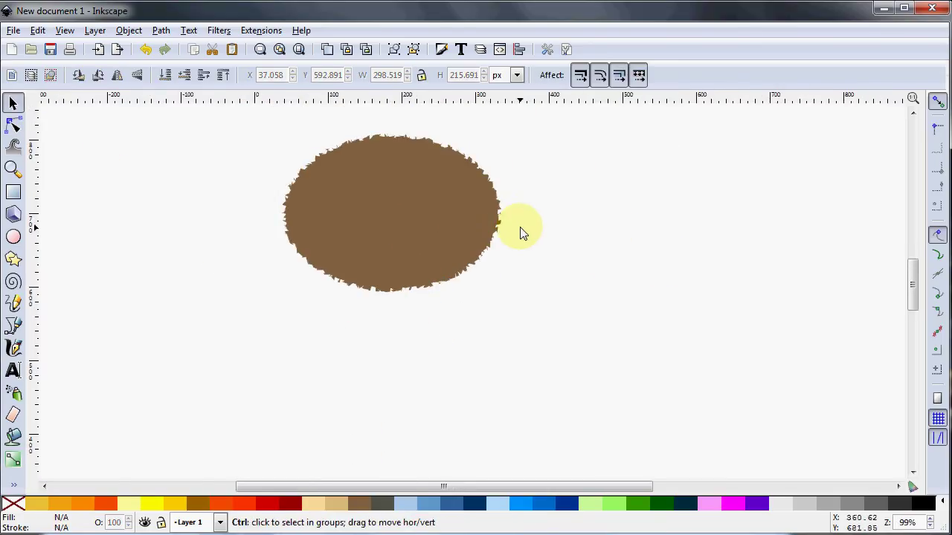
- Duplicate the jittered ellipse about 182 px straight below the original, rotated 90° clockwise and widened about its centre to about 319 px
left_click(409, 208)
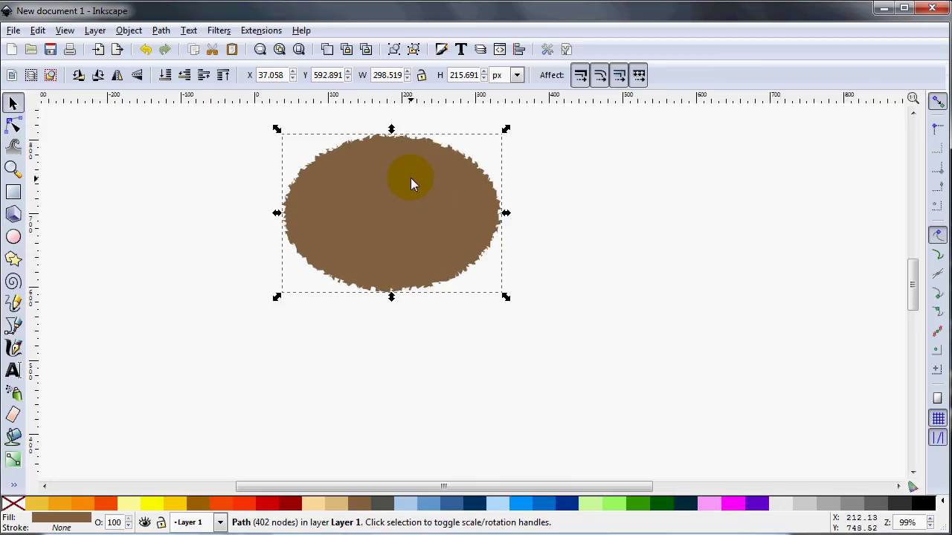
left_click_drag(385, 167, 383, 306)
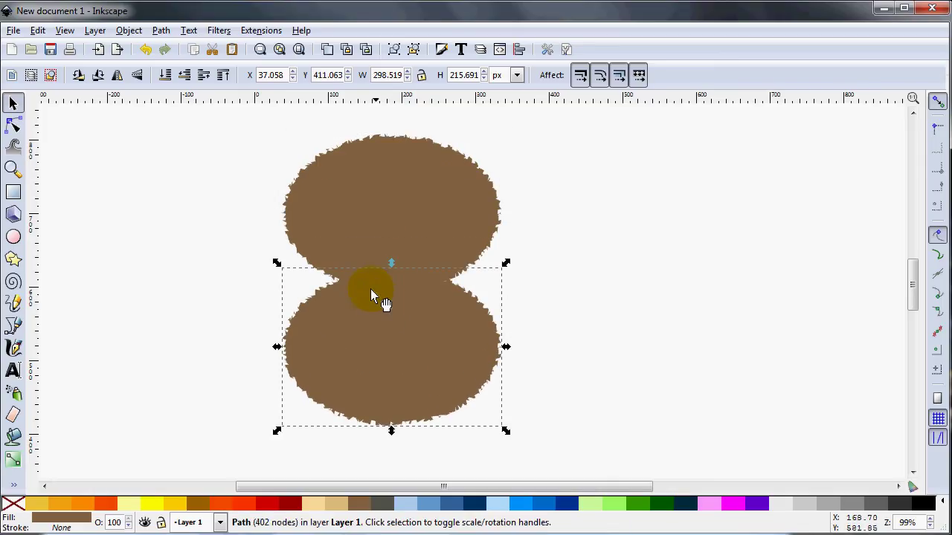
left_click(100, 77)
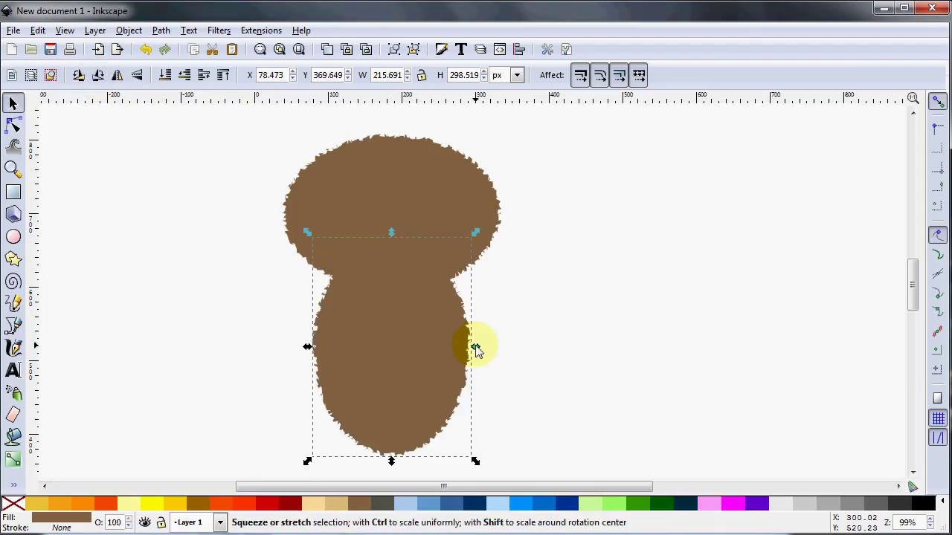
key("shift")
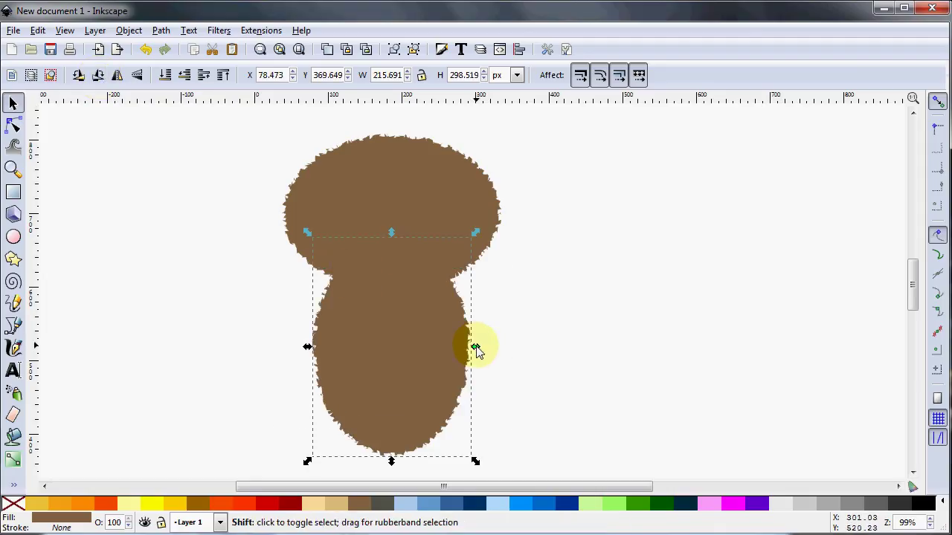
left_click_drag(476, 346, 513, 348)
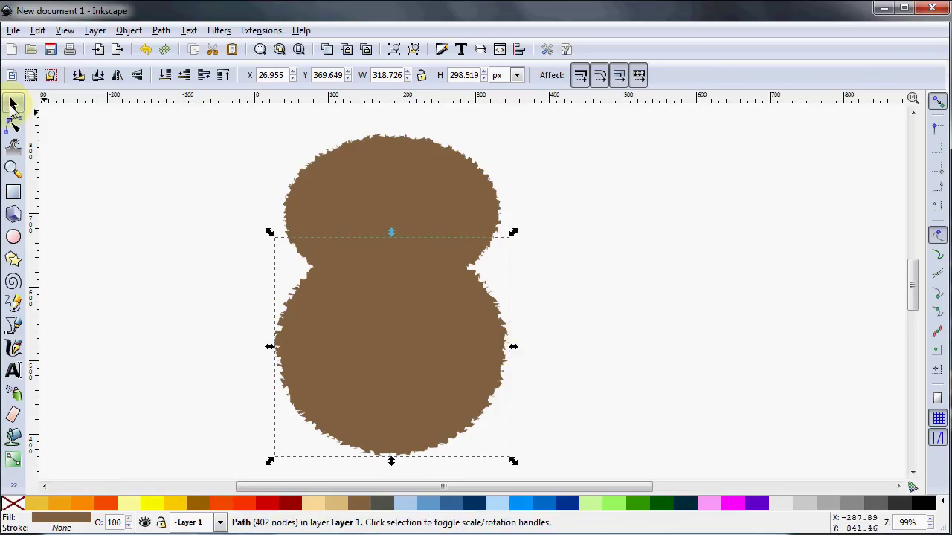
- Duplicate the lower jittered shape, fill the copy with light tan, and shrink it about its centre to about 278 × 261 px
key("ctrl")
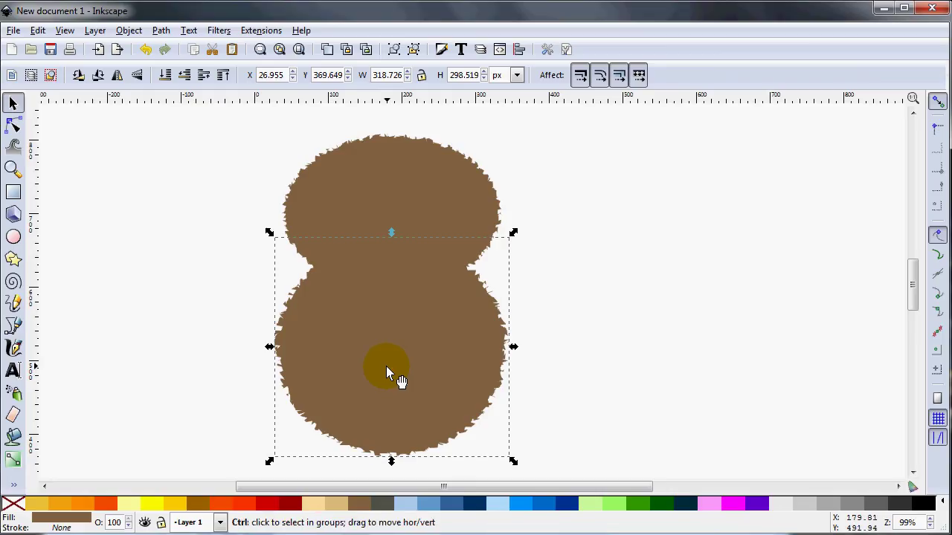
left_click(335, 506)
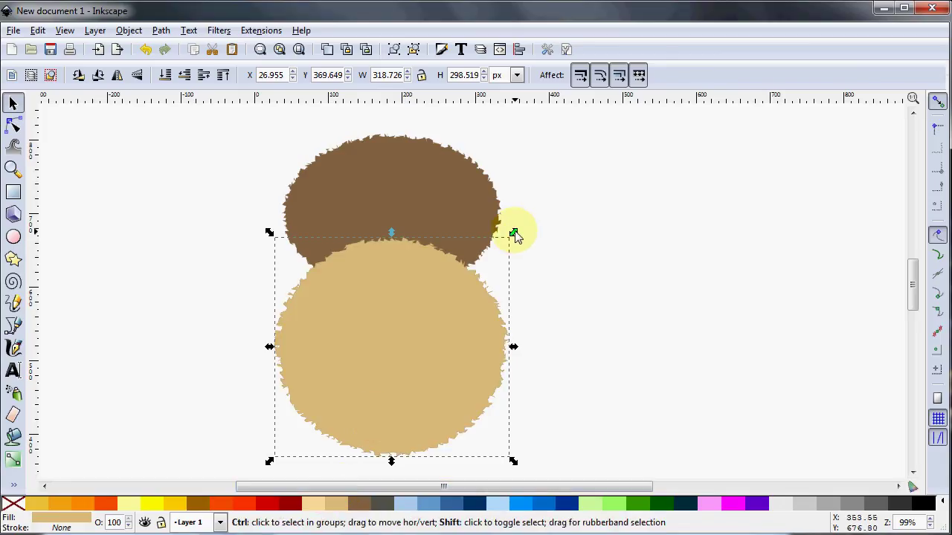
left_click_drag(514, 236, 499, 242)
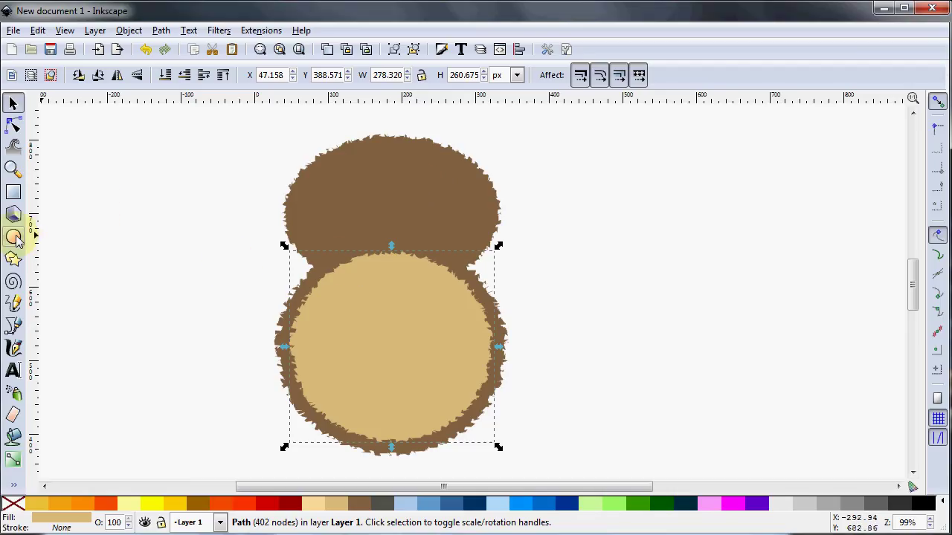
- Draw a closed four-sided path about 175 × 122 px with the Bezier pen, extending outward from the tan shape's upper-left edge
left_click(14, 325)
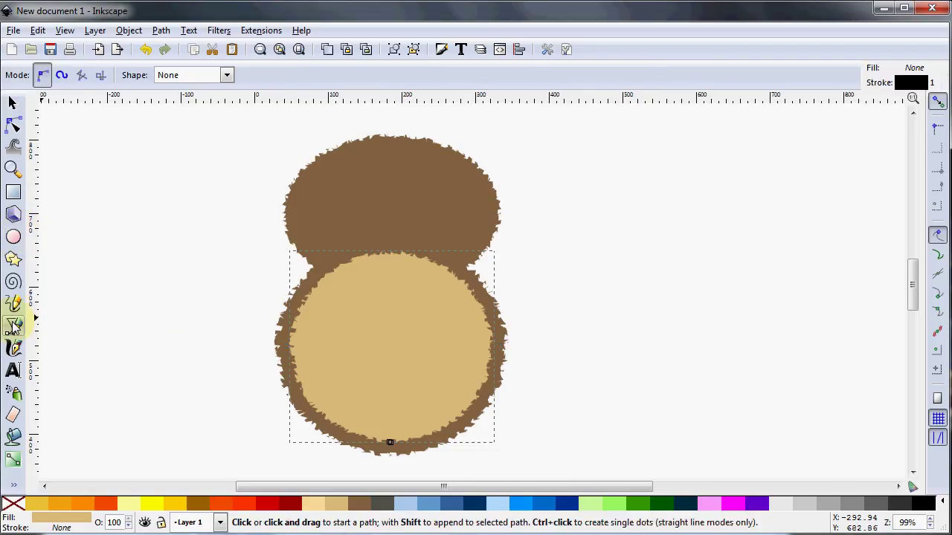
left_click(341, 292)
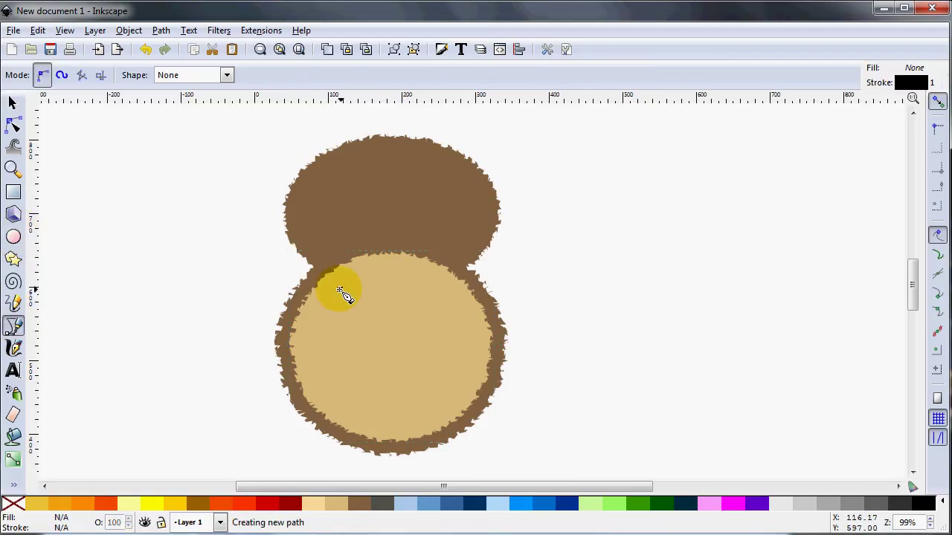
left_click(227, 258)
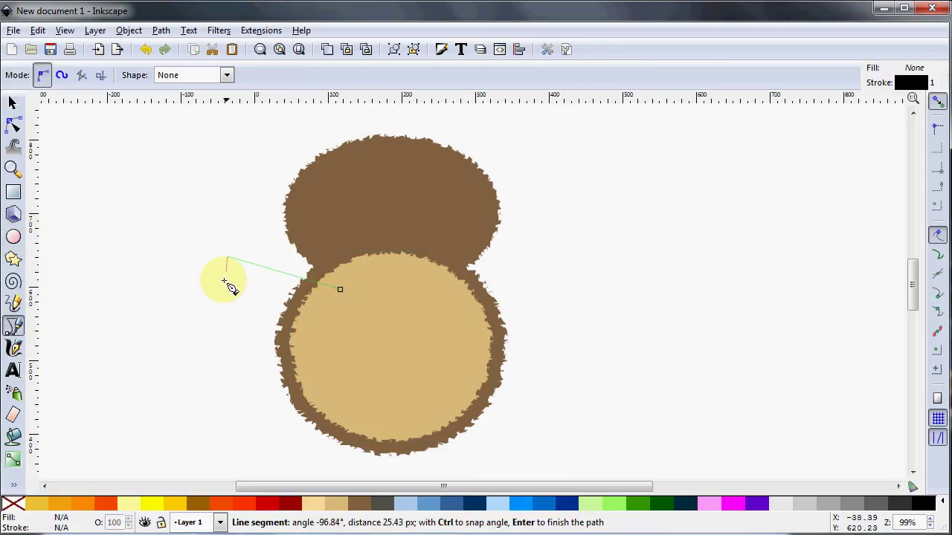
left_click(213, 347)
left_click(332, 329)
left_click(341, 290)
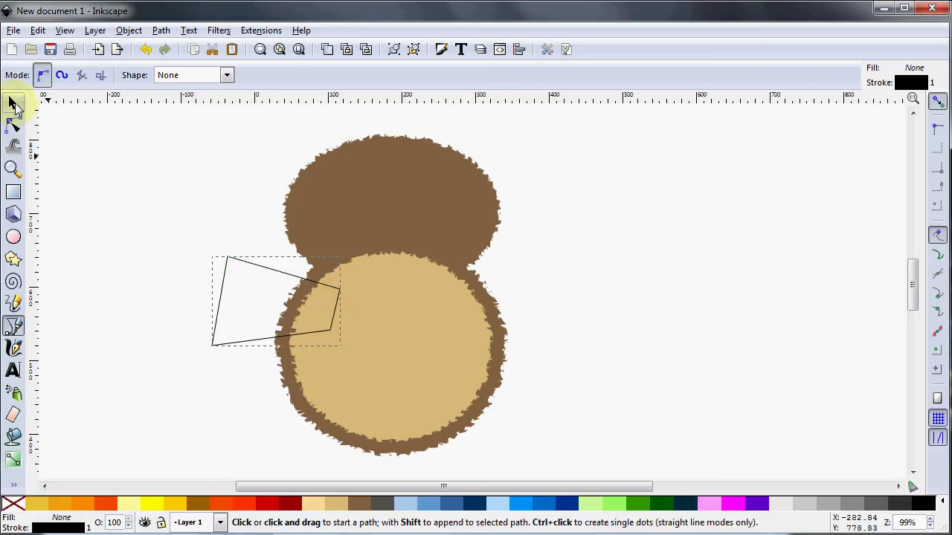
left_click(13, 104)
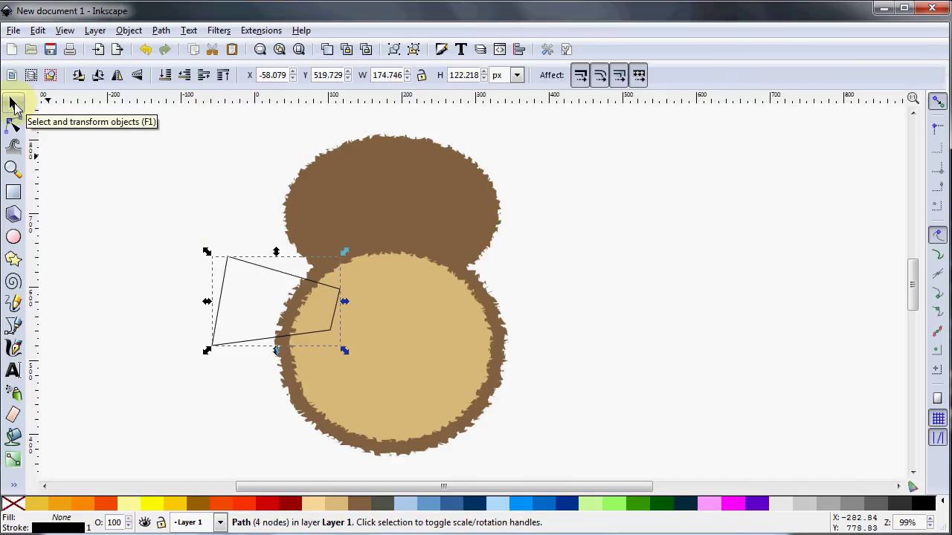
- Convert the two outer left nodes of the four-sided path to smooth nodes, rounding its outer end
left_click(15, 128)
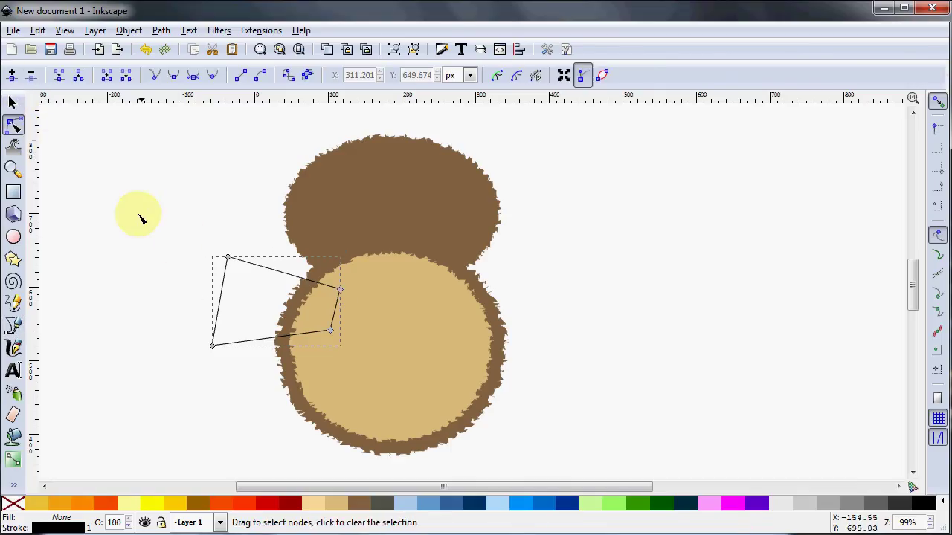
left_click(228, 257)
left_click(213, 345)
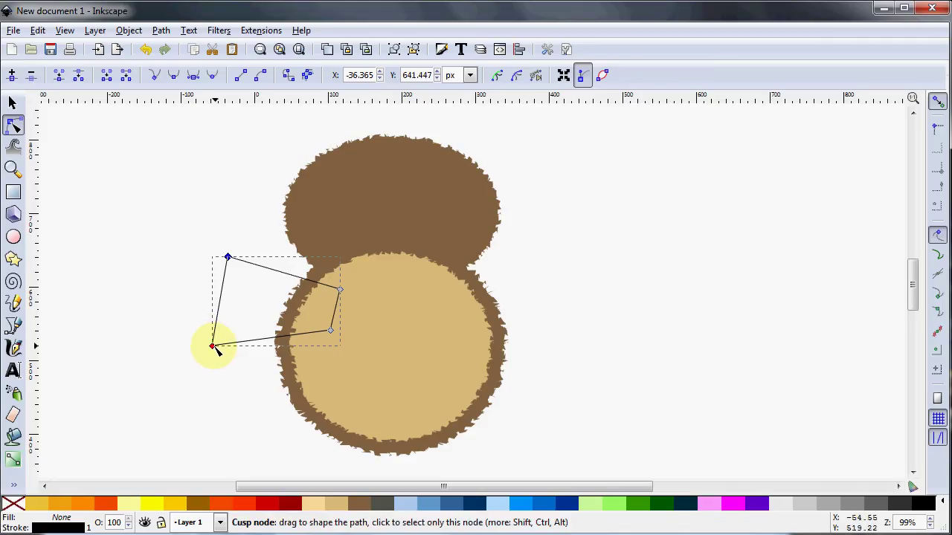
left_click(213, 346, "shift")
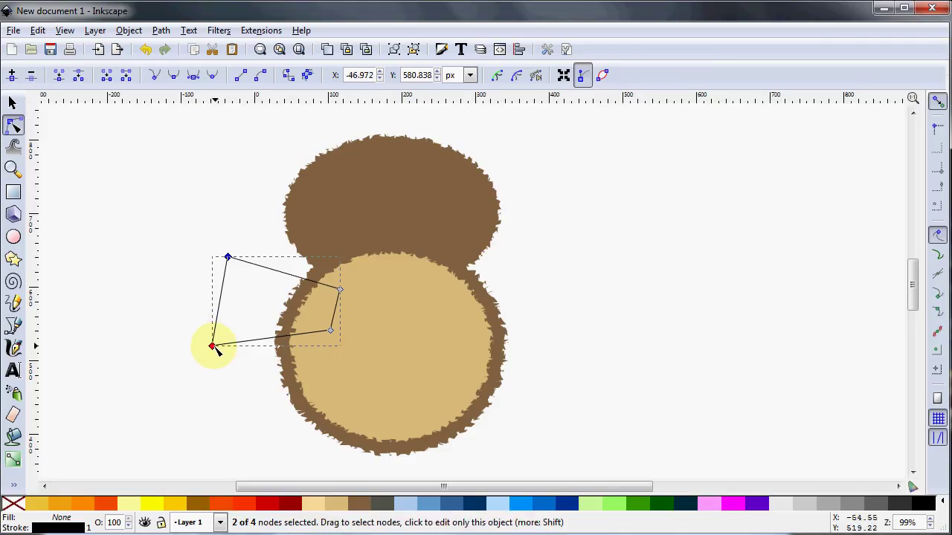
left_click(174, 75)
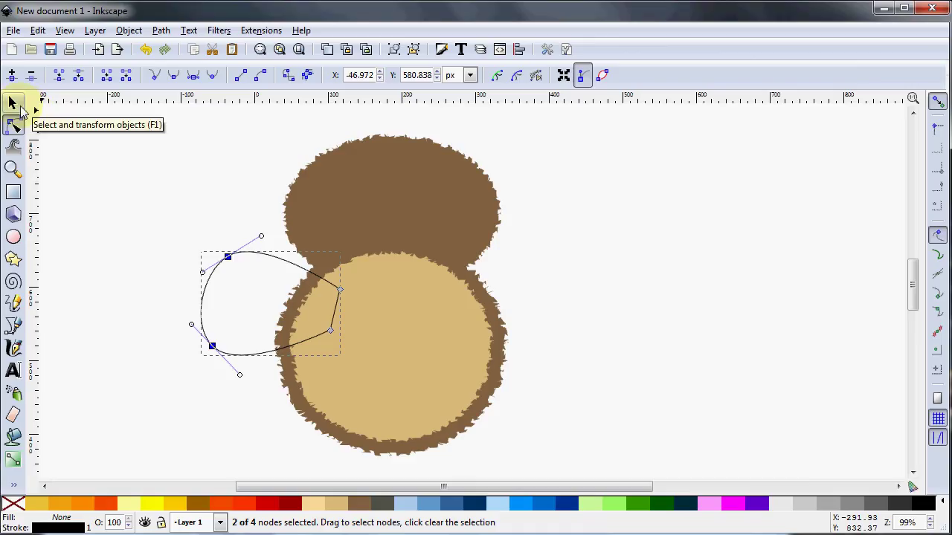
left_click(13, 104)
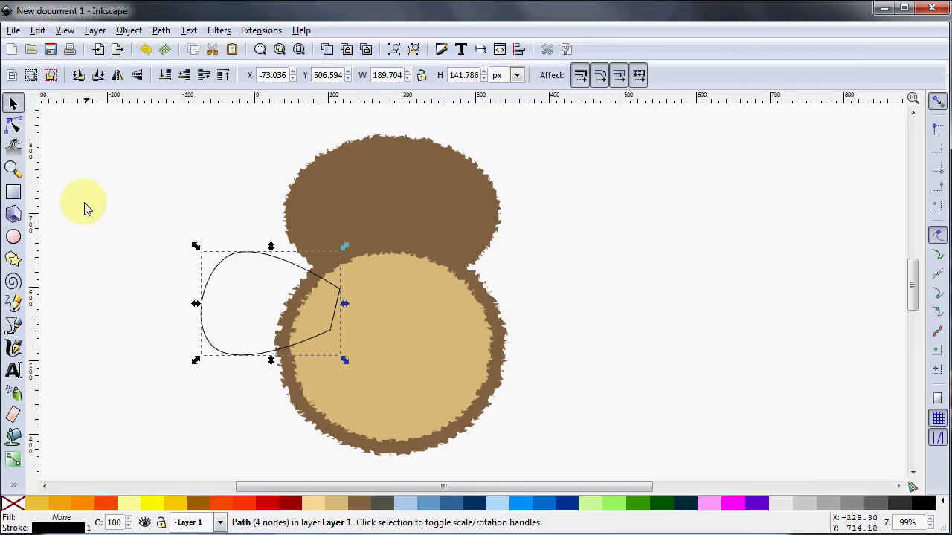
- Draw an upright tan ellipse in the empty canvas area above and to the left of the rounded outline
left_click(13, 236)
left_click_drag(110, 141, 190, 253)
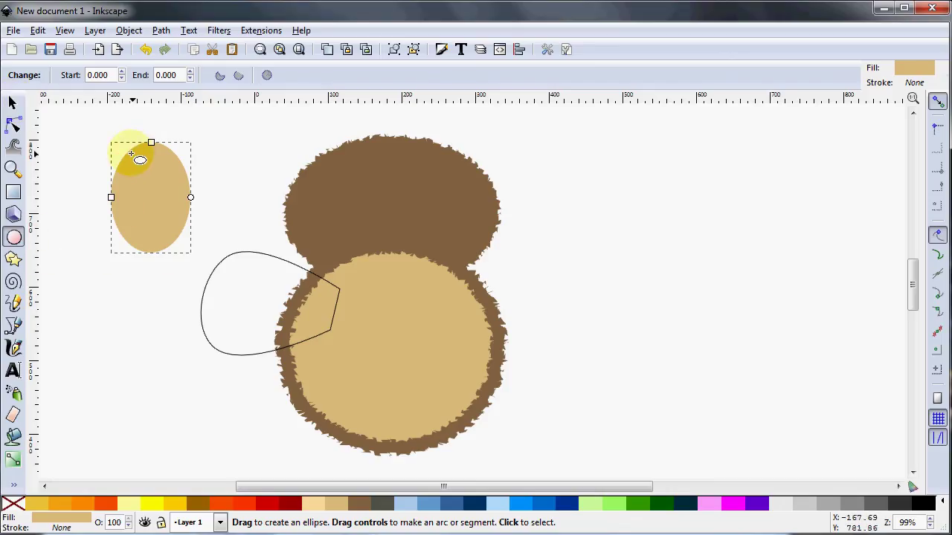
- Move the tan ellipse into the outer end of the rounded outline and shrink it about its centre to about 72 × 101 px
left_click(13, 102)
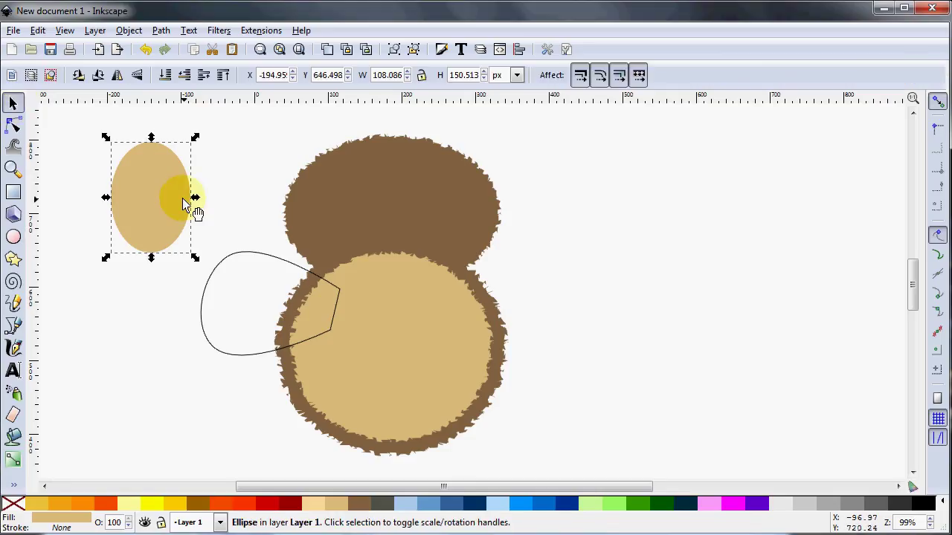
left_click_drag(184, 205, 261, 301)
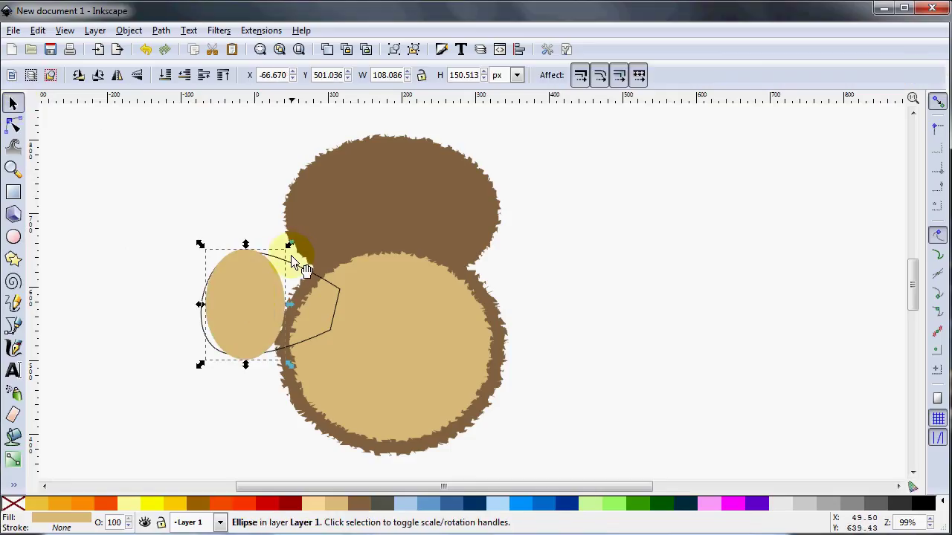
left_click_drag(287, 246, 272, 264)
left_click_drag(243, 298, 236, 299)
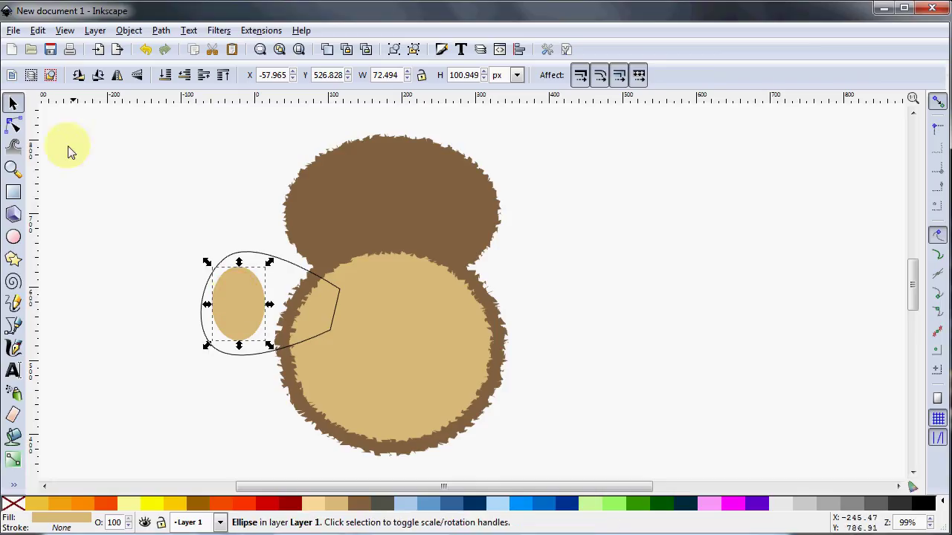
- Reshape the rounded outline's two outer smooth nodes and the lower one's handle so the end hugs the ellipse, making it about 182 × 123 px
left_click(318, 272)
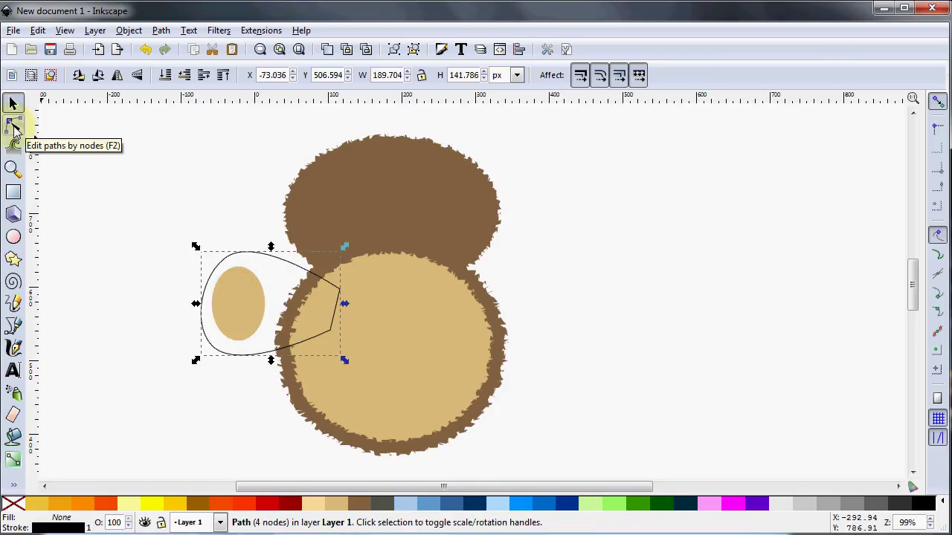
left_click(14, 127)
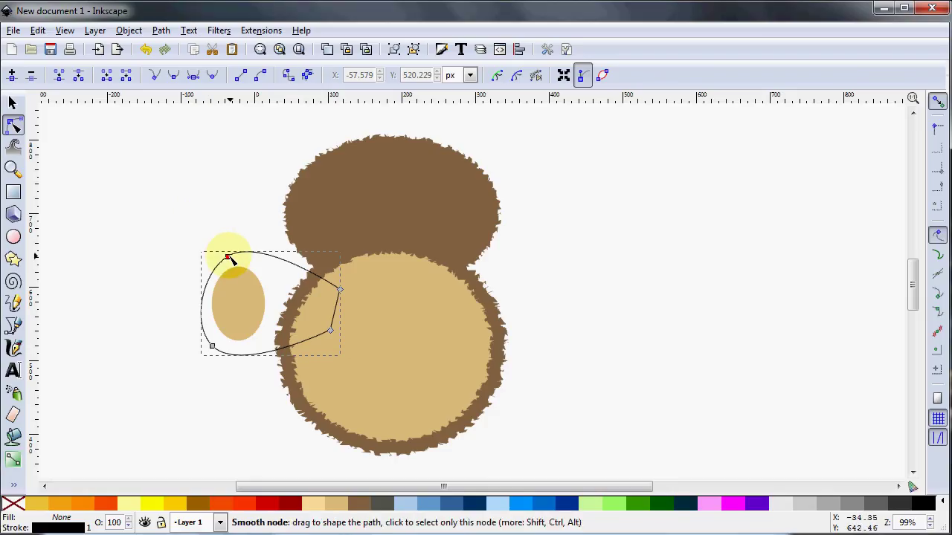
left_click_drag(228, 258, 227, 270)
left_click_drag(212, 348, 224, 343)
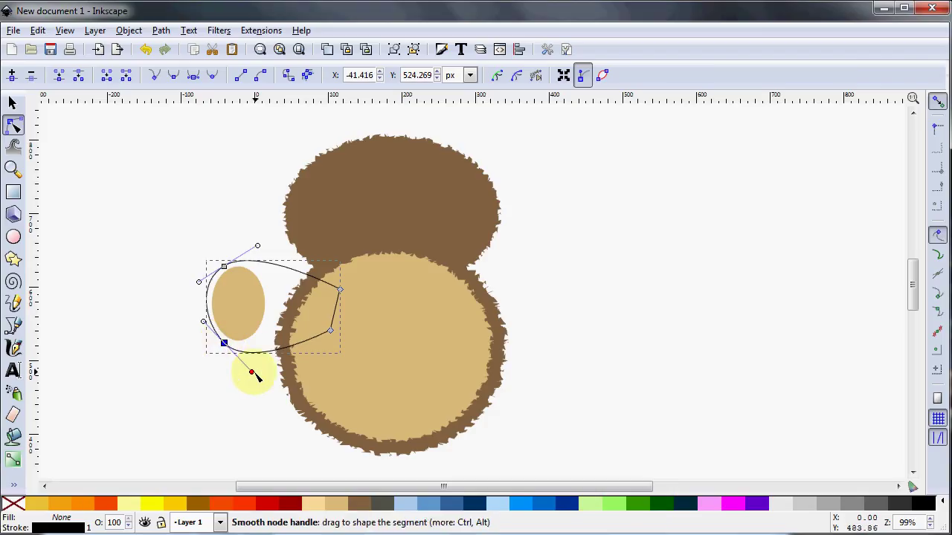
left_click_drag(252, 372, 265, 359)
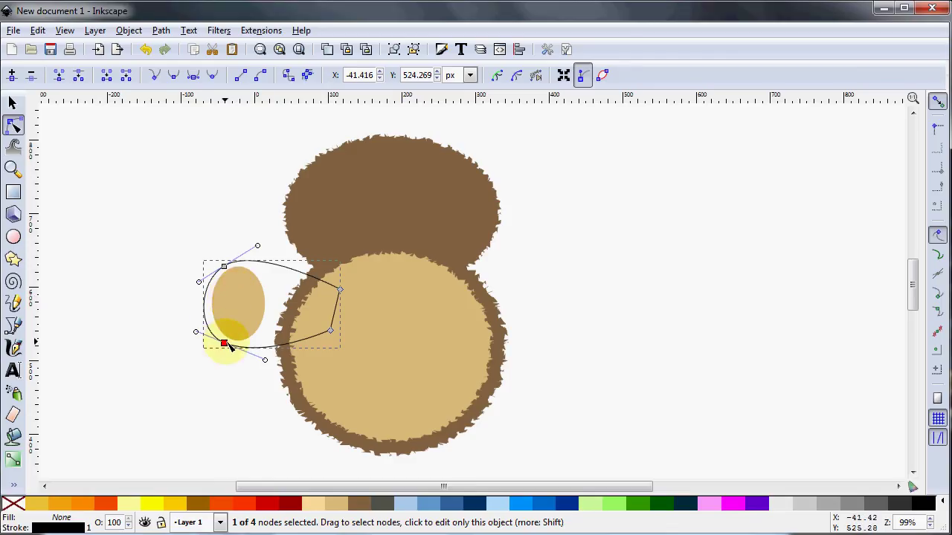
left_click_drag(226, 345, 229, 347)
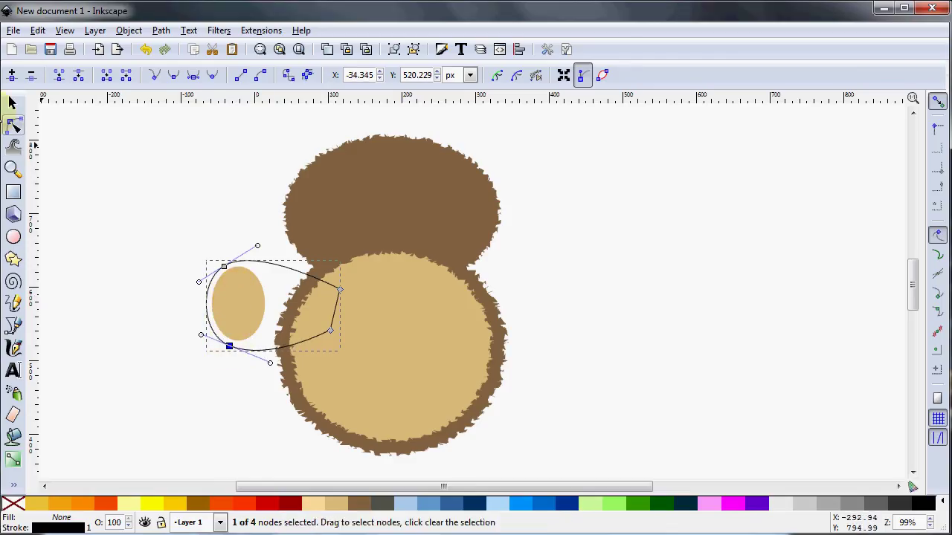
- Fill the rounded outline with the same brown as the body and remove its stroke
left_click(15, 103)
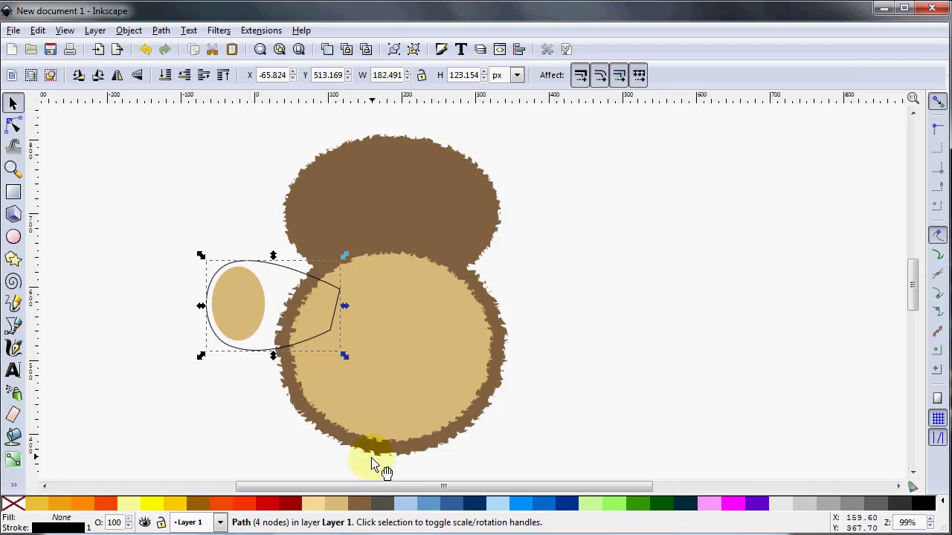
left_click(360, 509)
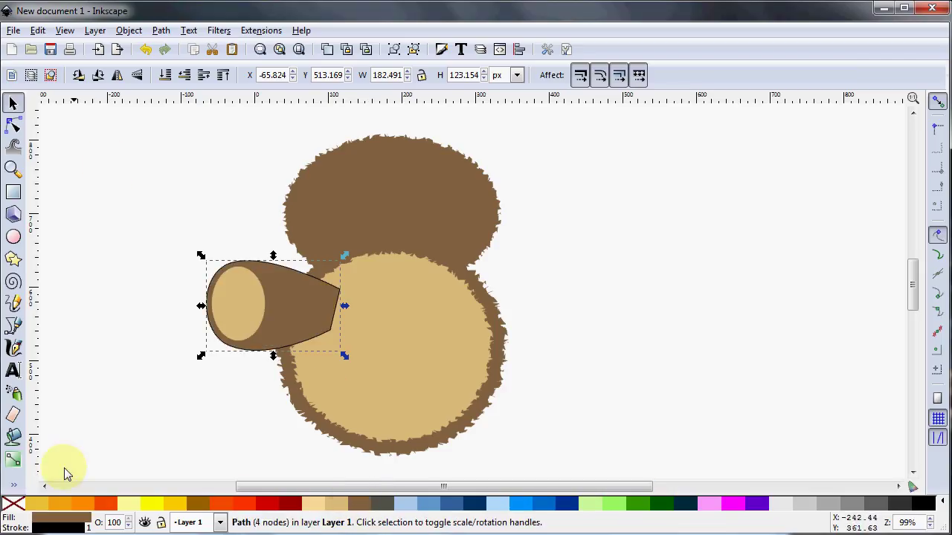
left_click(15, 507, "shift")
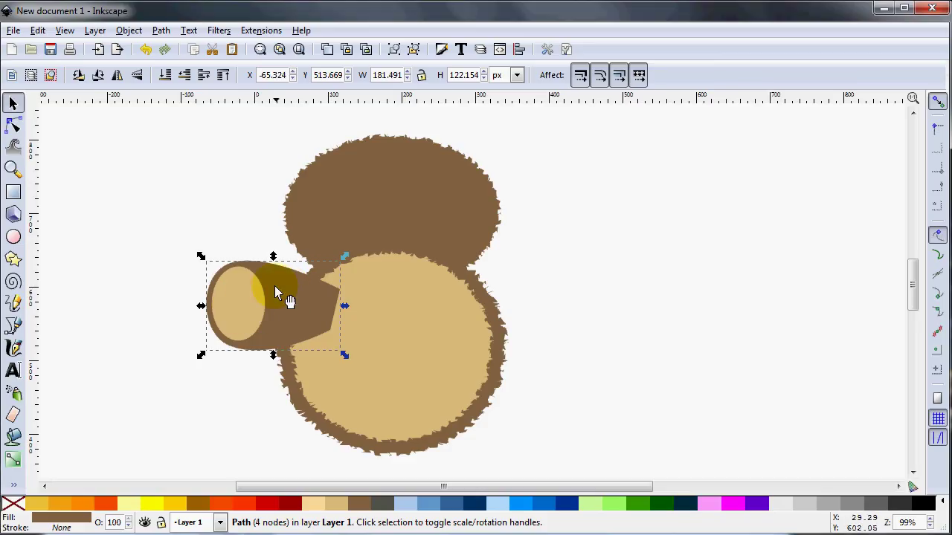
- Convert the small tan ellipse on the rounded brown shape to a path
left_click(245, 296)
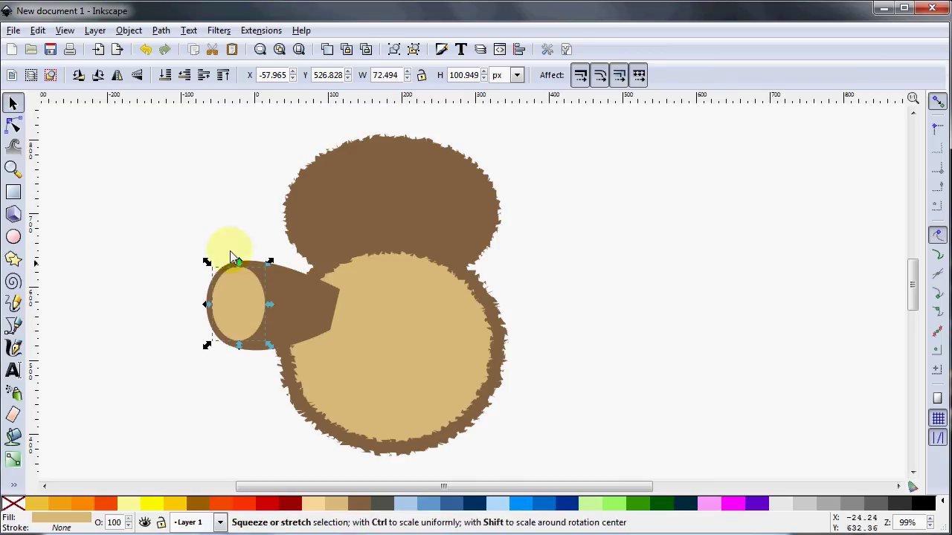
left_click(162, 31)
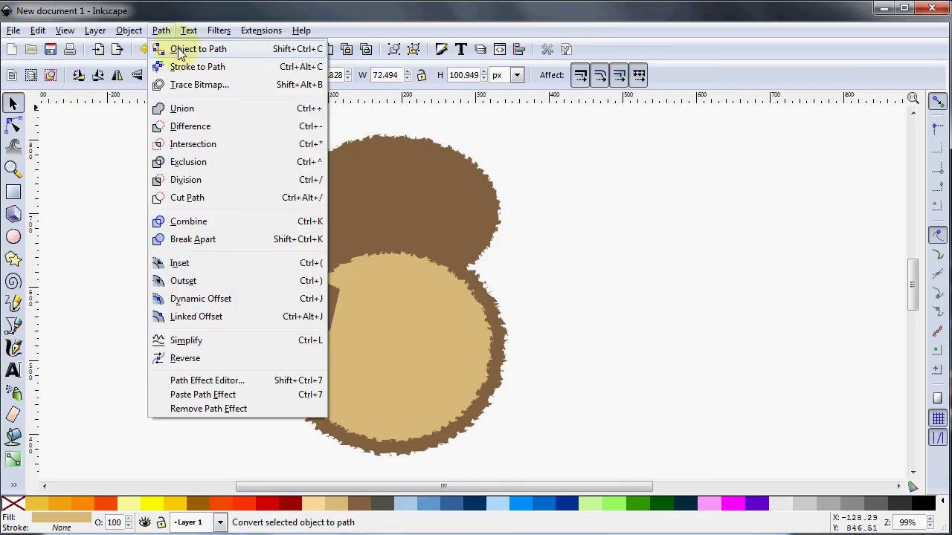
left_click(179, 53)
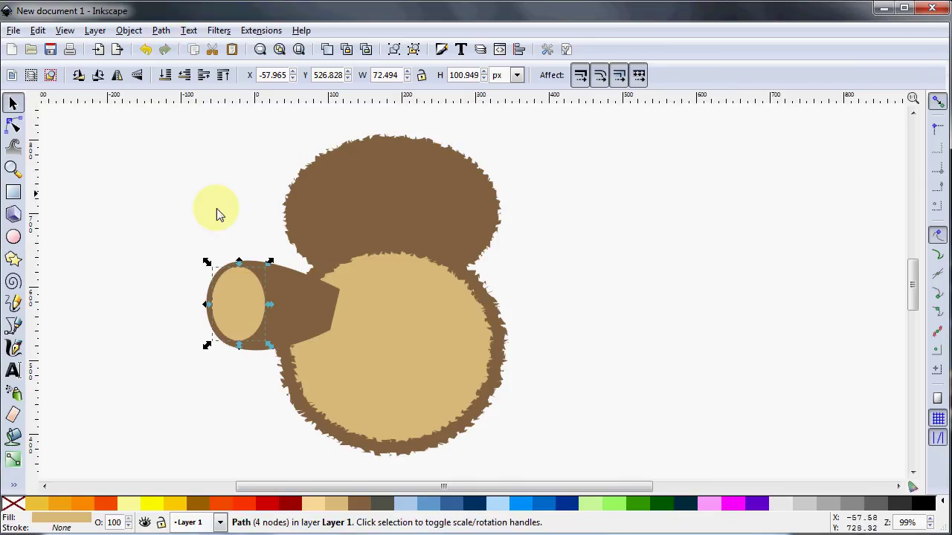
- Add nodes to the small tan ellipse and the rounded brown shape with a maximum segment length of 2.0 px, and inspect each shape's nodes
left_click(305, 295, "shift")
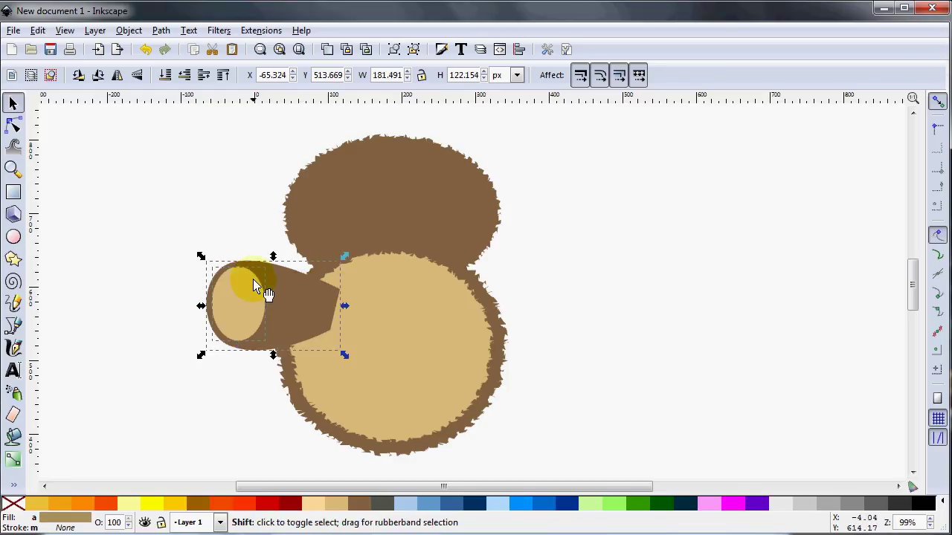
left_click(253, 34)
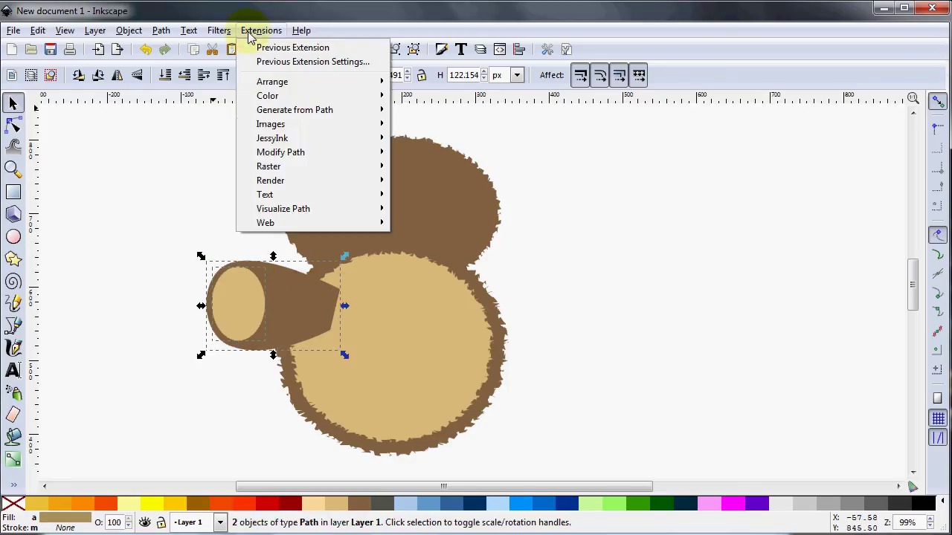
mouse_move(290, 155)
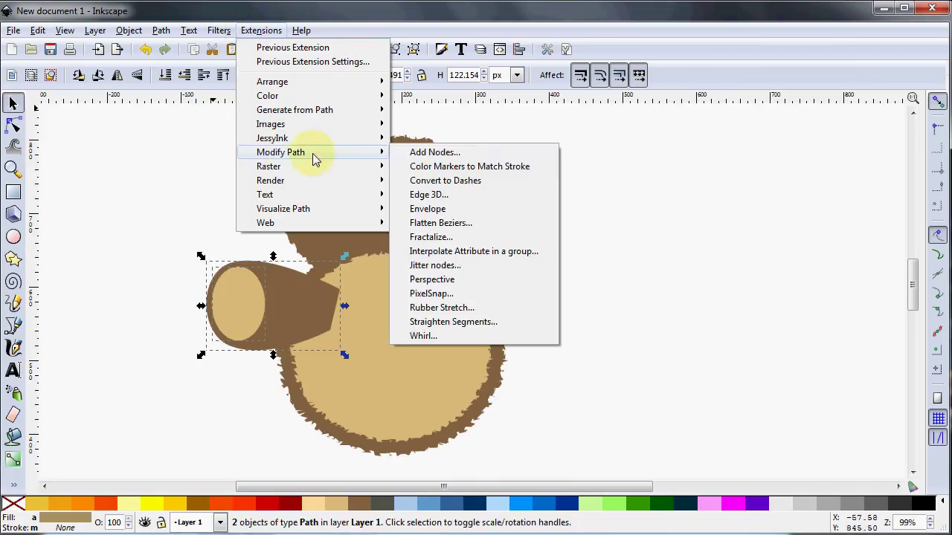
left_click(435, 152)
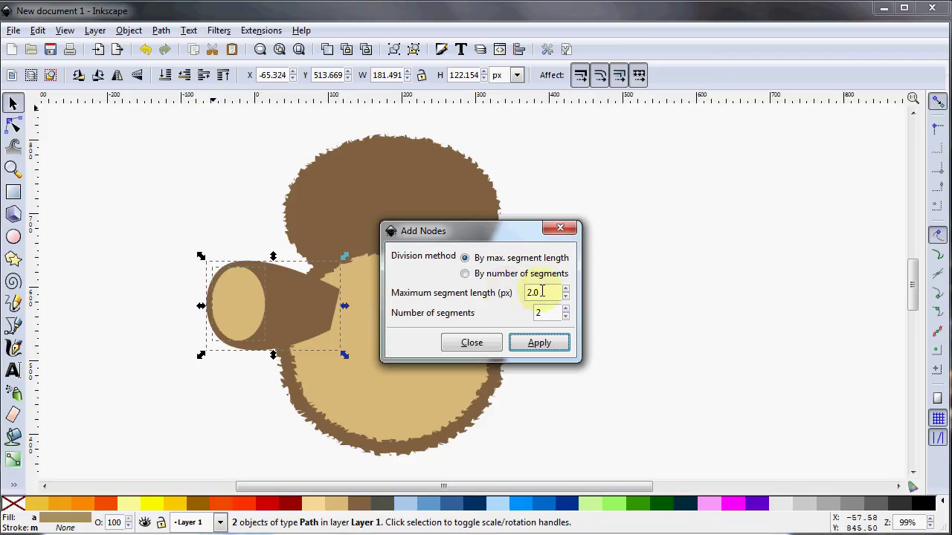
left_click(545, 348)
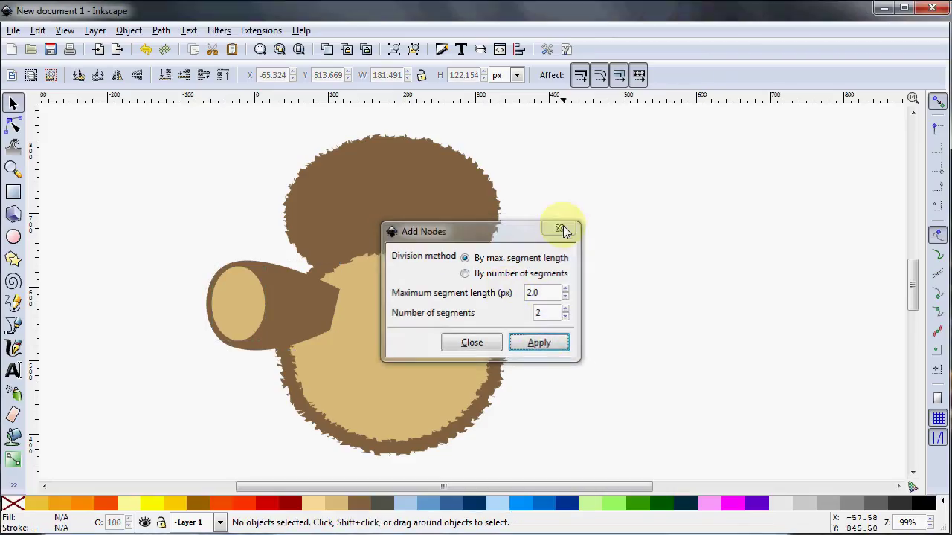
left_click(562, 230)
left_click(13, 127)
left_click(299, 304)
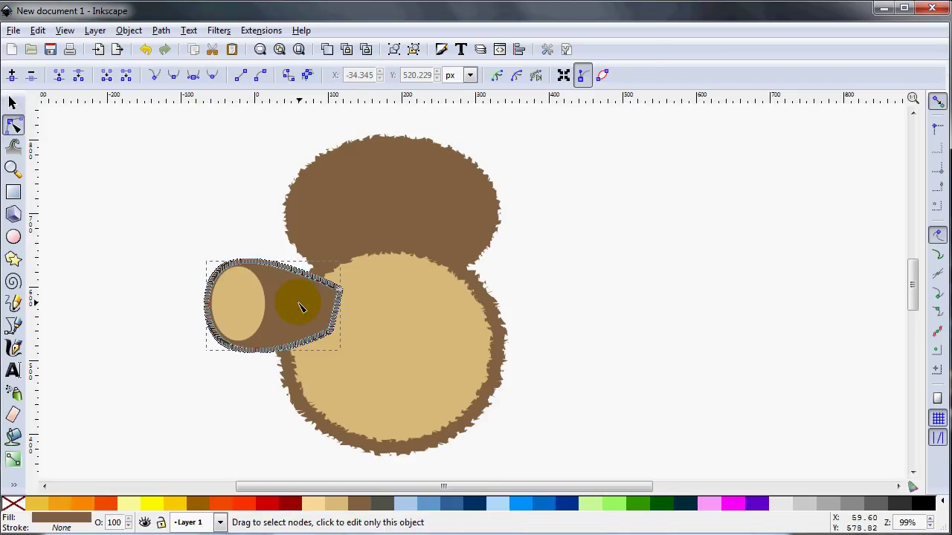
left_click(251, 304)
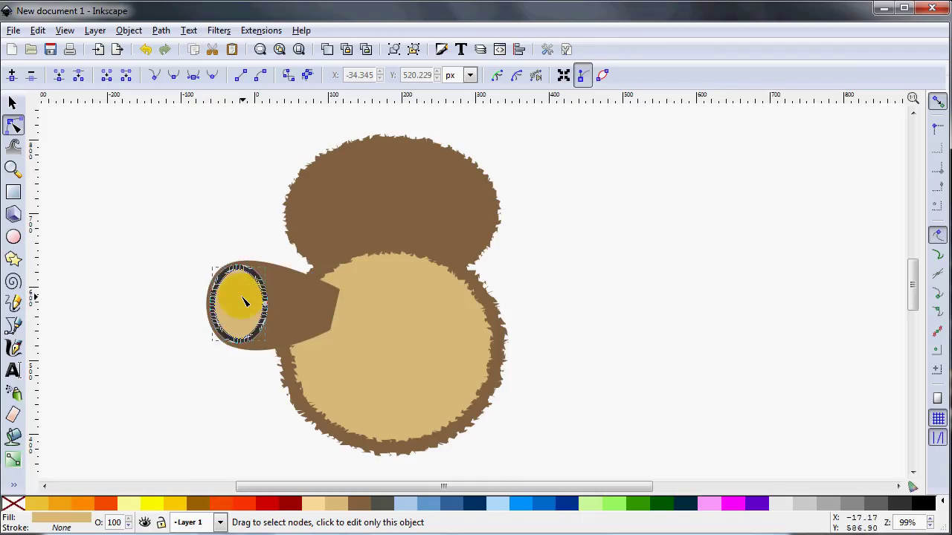
- Jitter the nodes of the rounded brown shape and its tan ellipse with maximum displacements of 3.0 px in X and Y
left_click(12, 103)
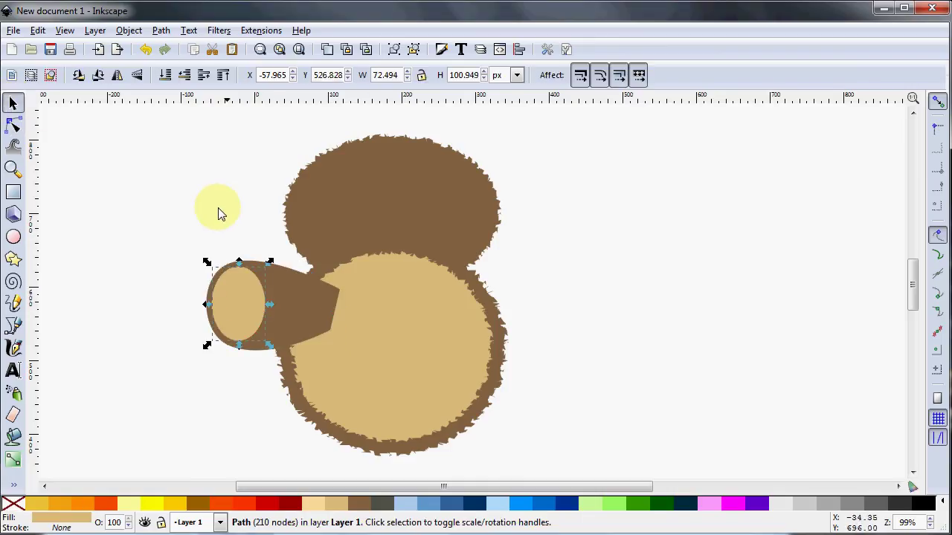
left_click(297, 304, "shift")
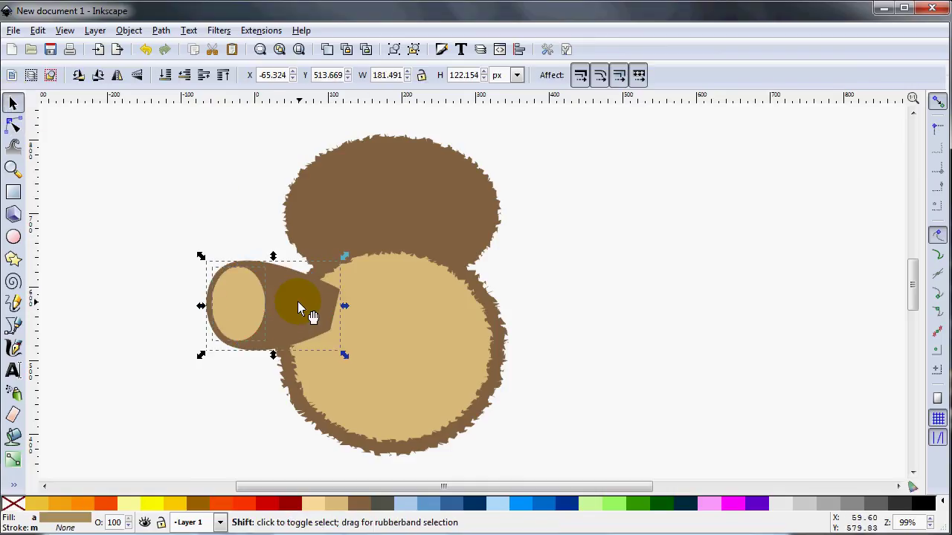
left_click(260, 32)
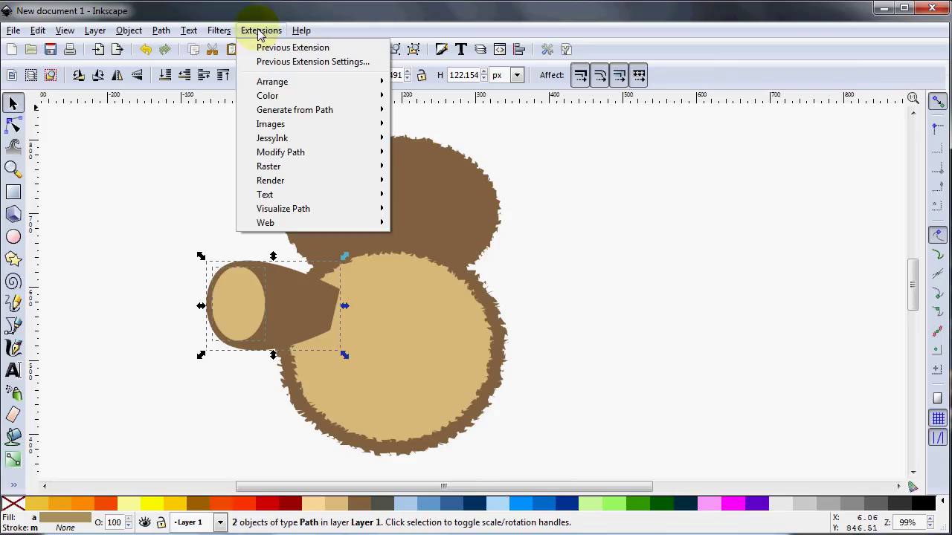
mouse_move(297, 152)
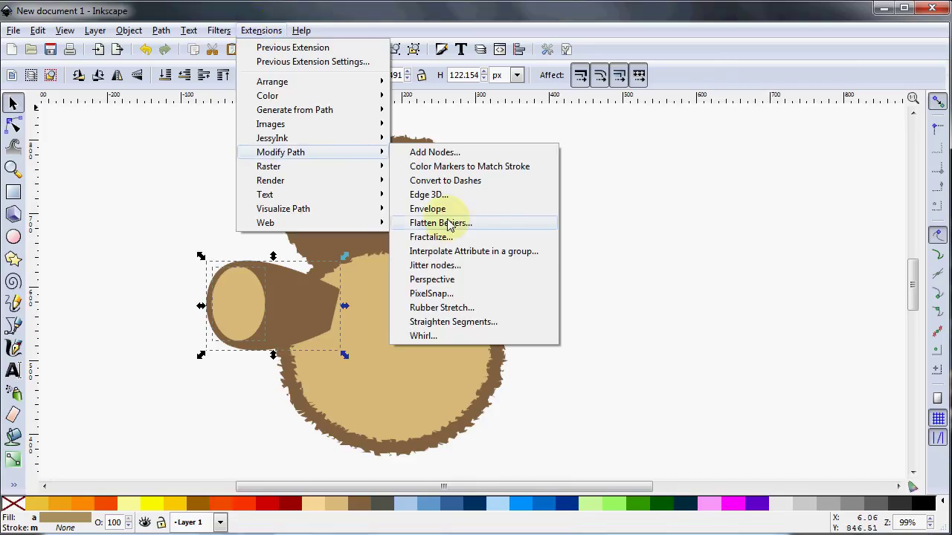
left_click(452, 269)
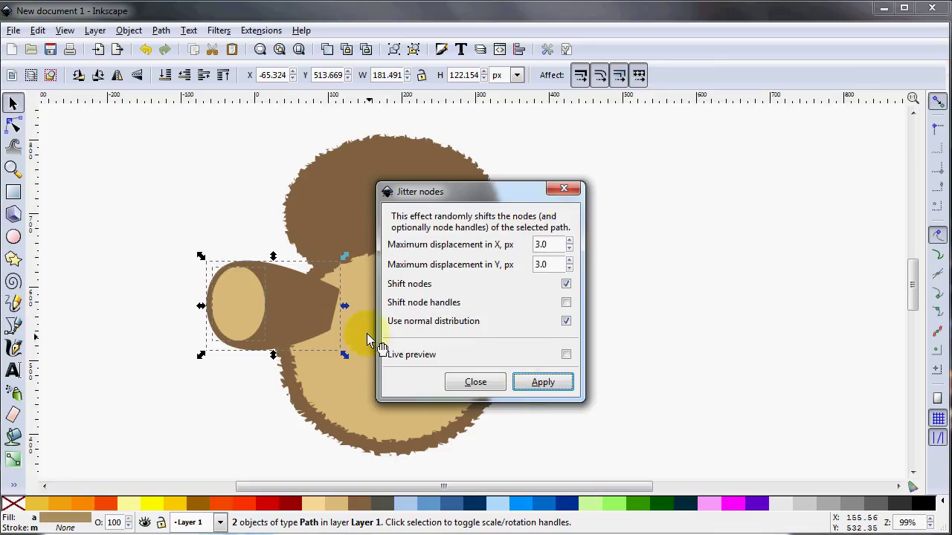
left_click(562, 386)
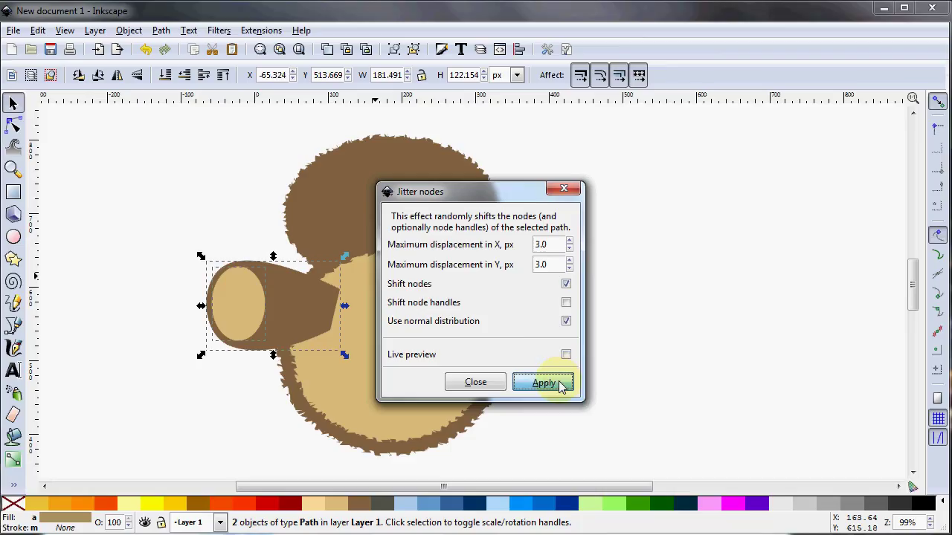
left_click(560, 188)
- Try shrinking the jittered tan ellipse about its centre to about 68 × 93 px, and undo both the scaling and the jitter
left_click_drag(233, 304, 236, 293)
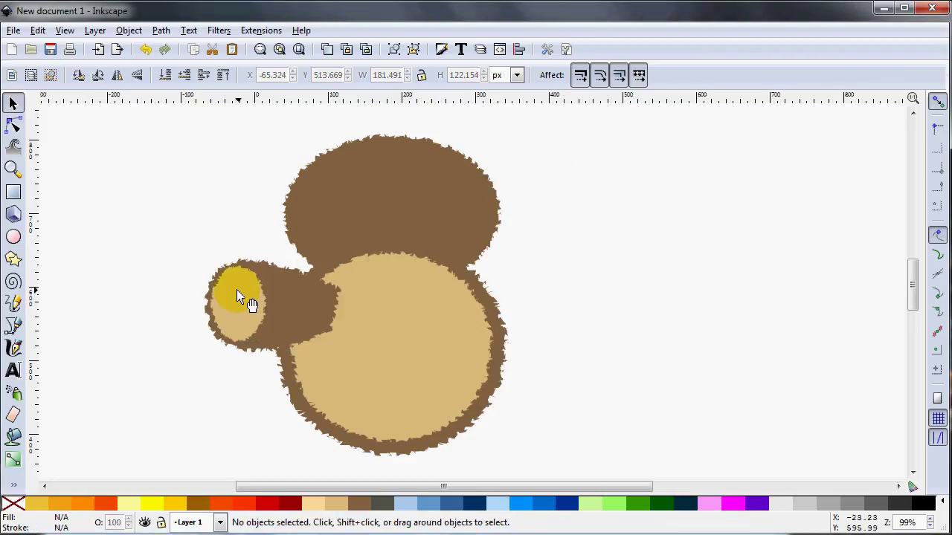
left_click(237, 290)
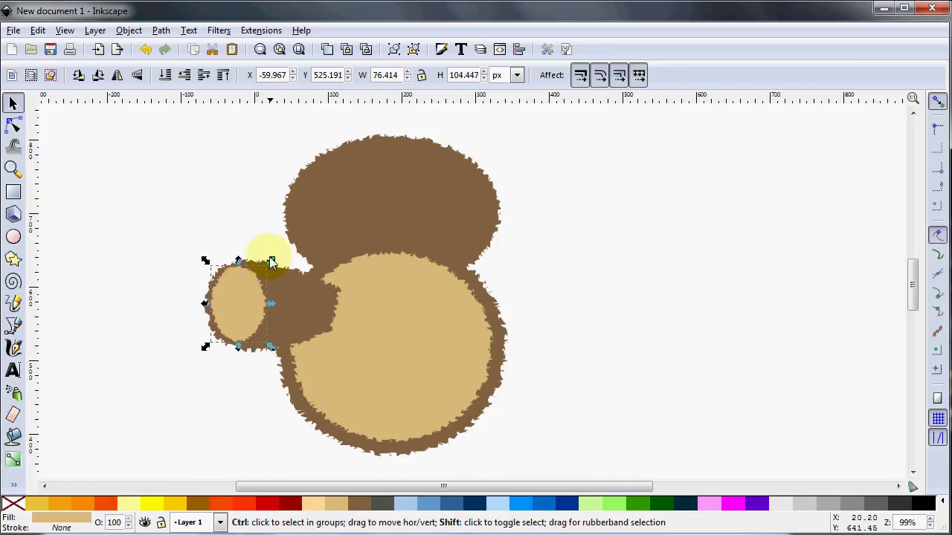
left_click(271, 262)
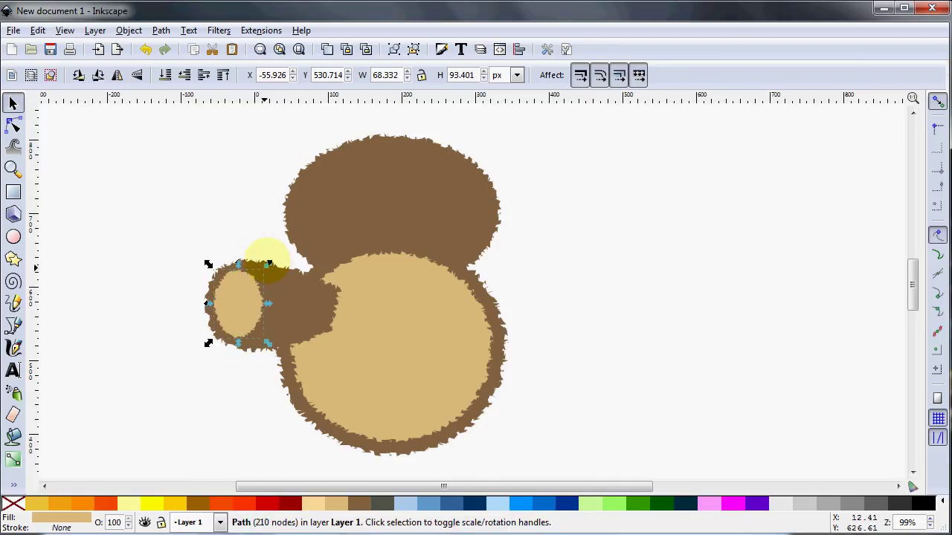
key("Delete")
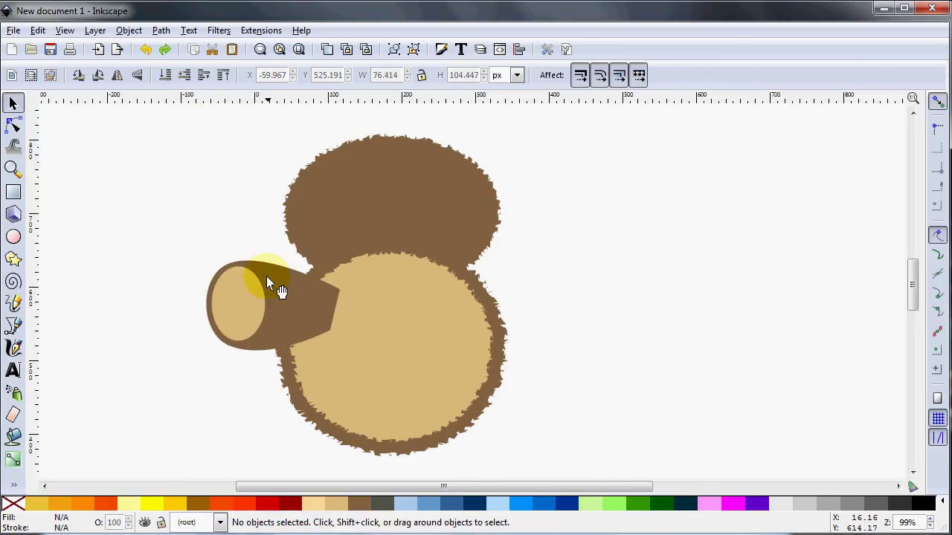
- Jitter the nodes of the limb shape and its tan ellipse with maximum displacements of 2.0 px in X and Y
left_click(249, 296)
left_click(311, 300, "shift")
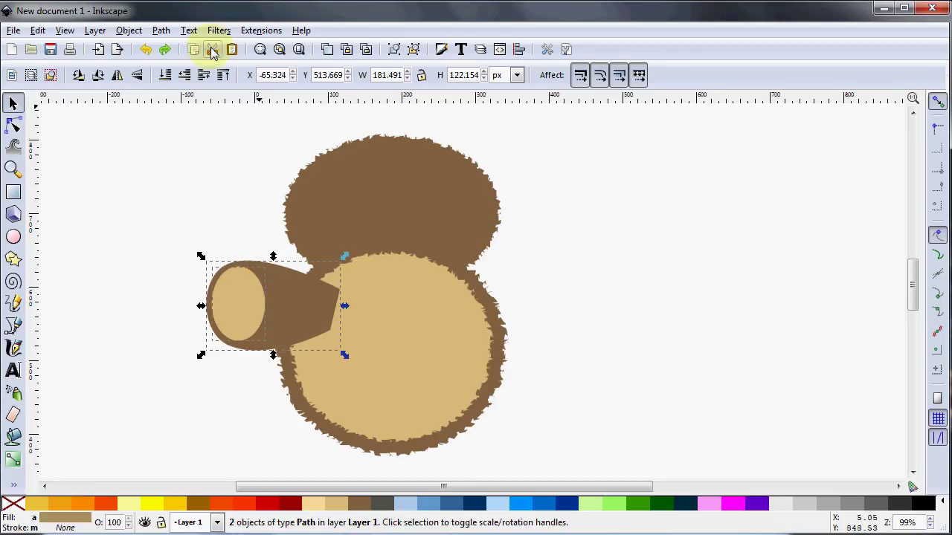
left_click(249, 31)
mouse_move(297, 152)
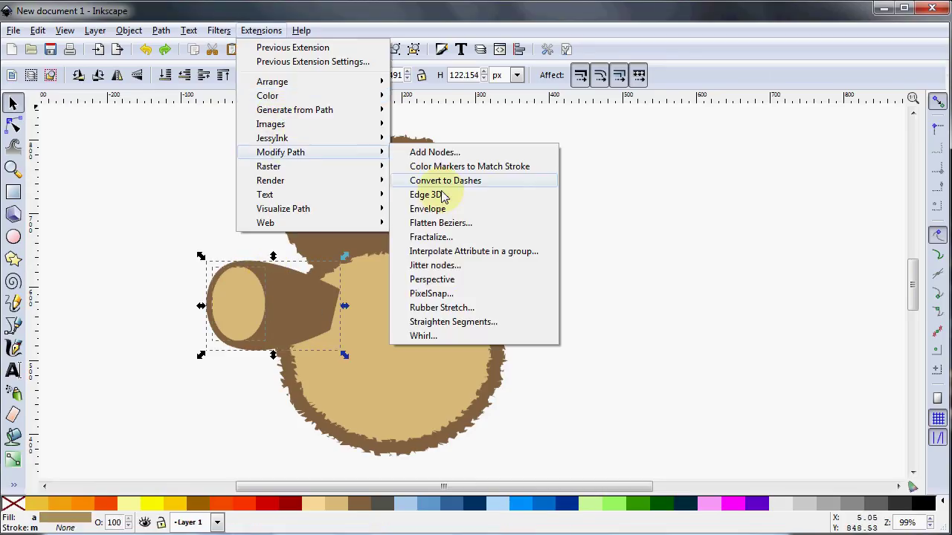
left_click(441, 268)
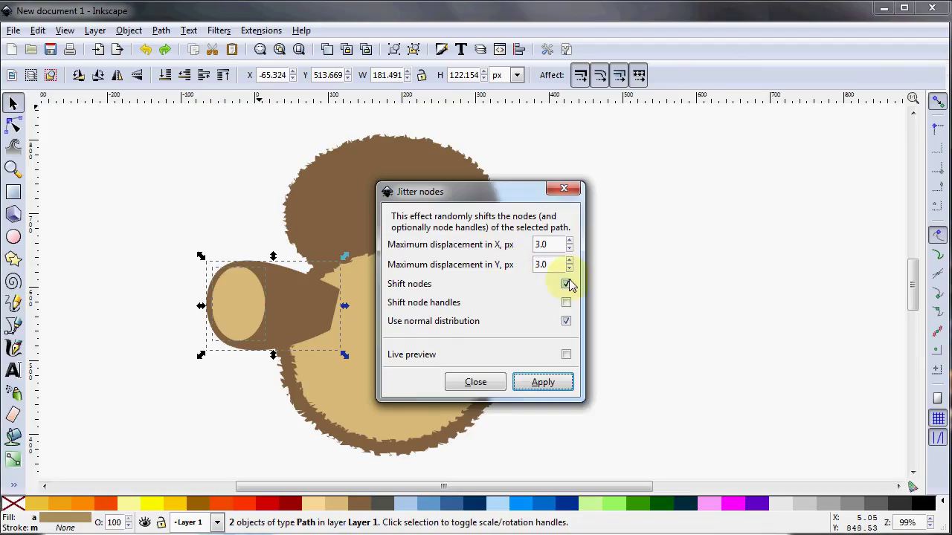
type("2")
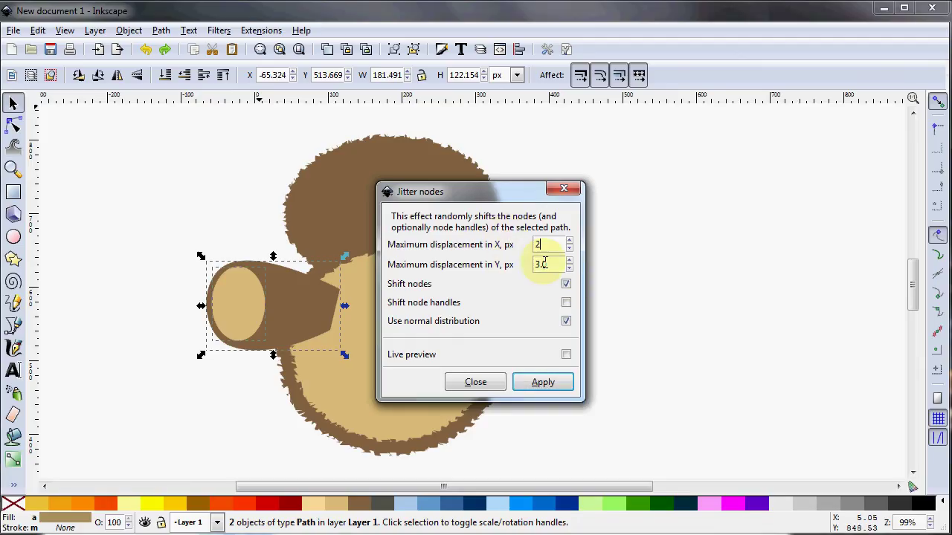
left_click(550, 265)
left_click_drag(554, 265, 523, 265)
type("2")
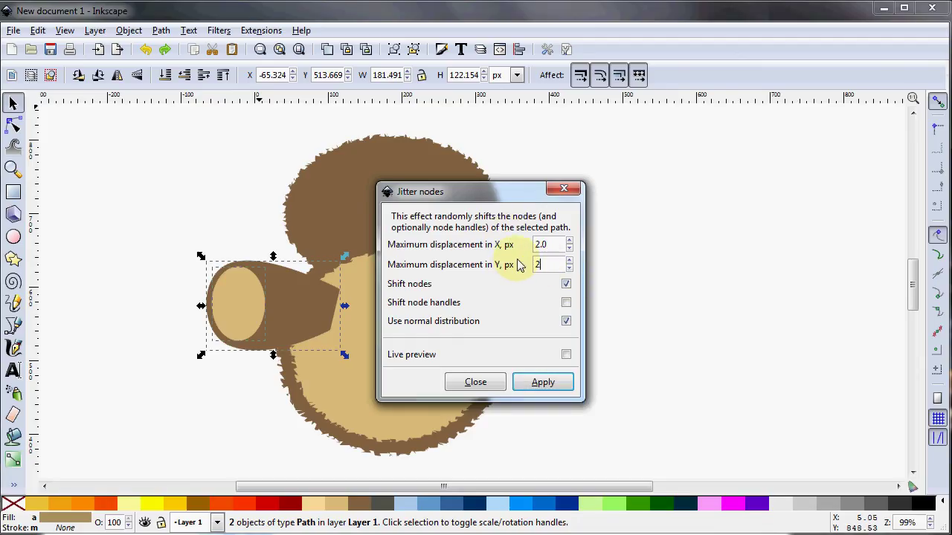
left_click(537, 386)
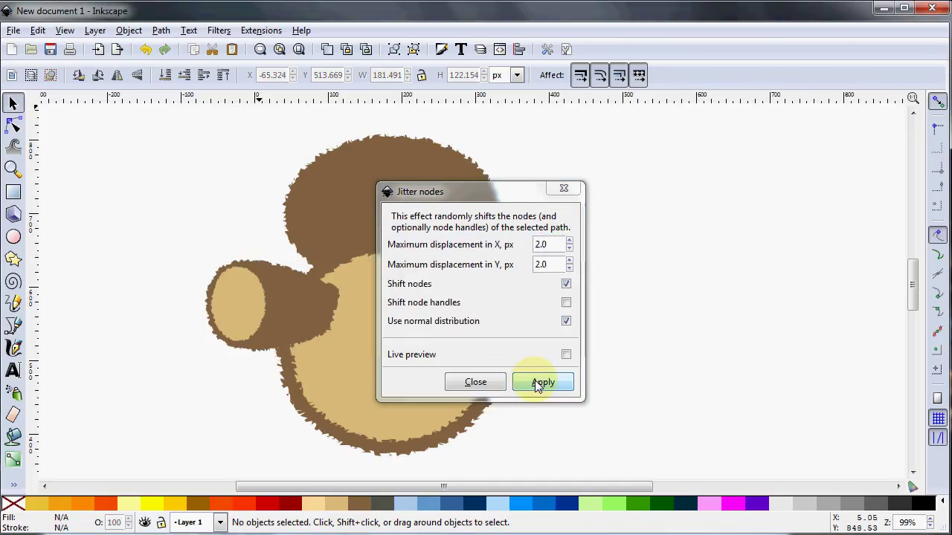
left_click(564, 188)
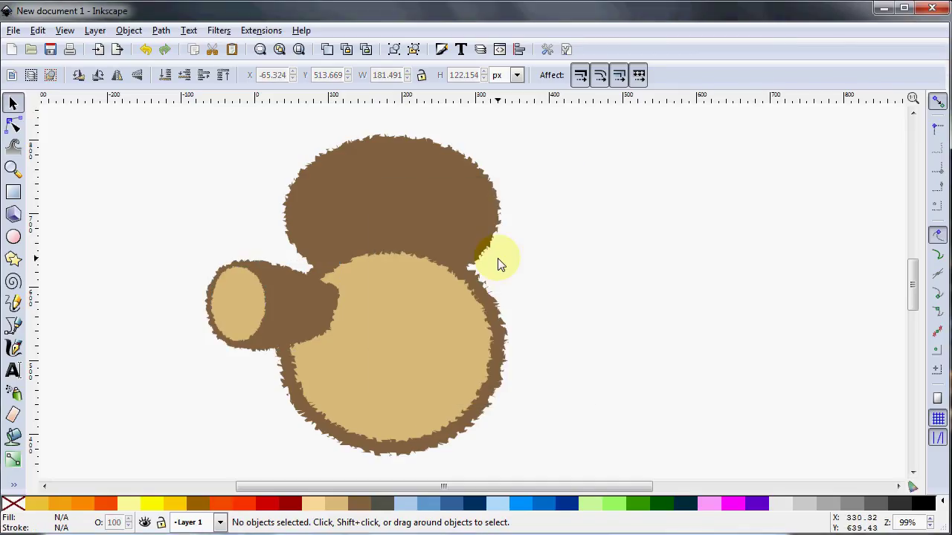
- Try removing the filters from the large brown body, its tan belly and the brown head shape together
left_click(493, 320)
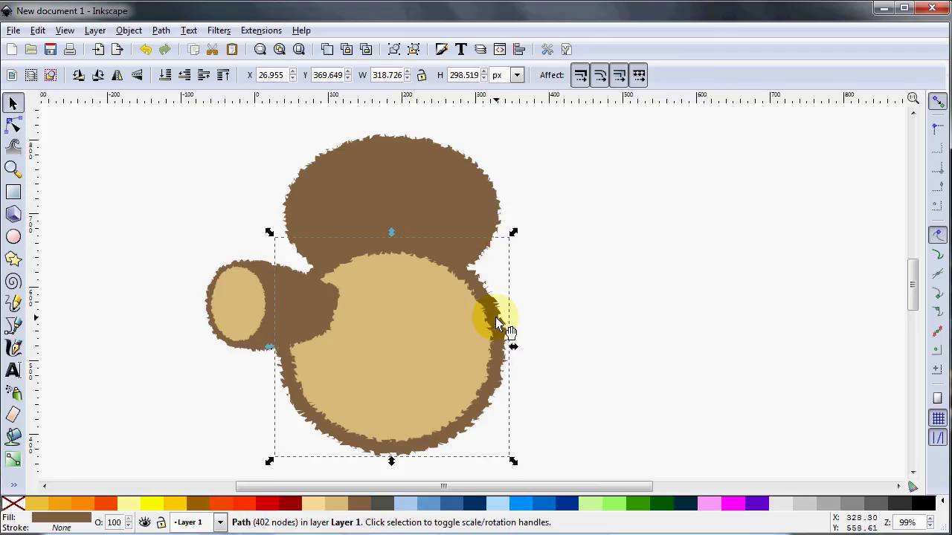
left_click(458, 328, "shift")
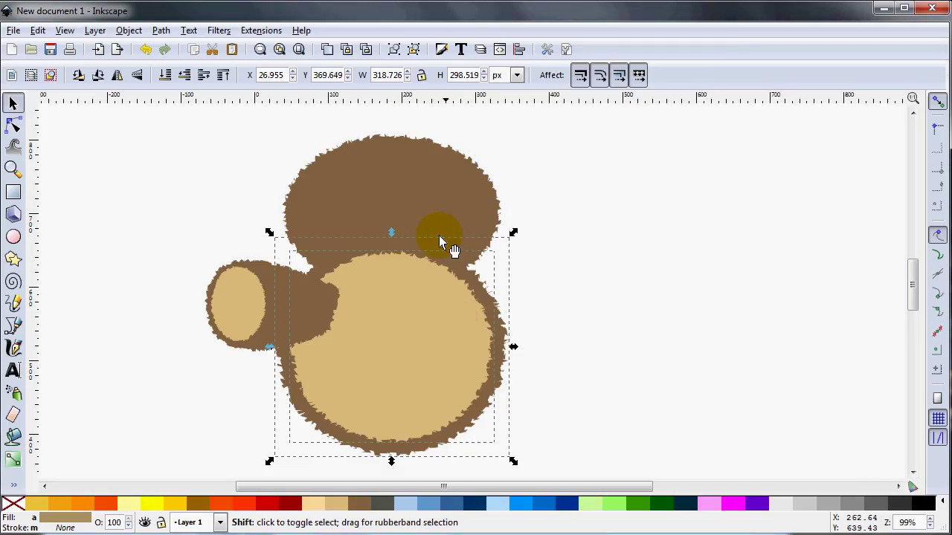
left_click(420, 177, "shift")
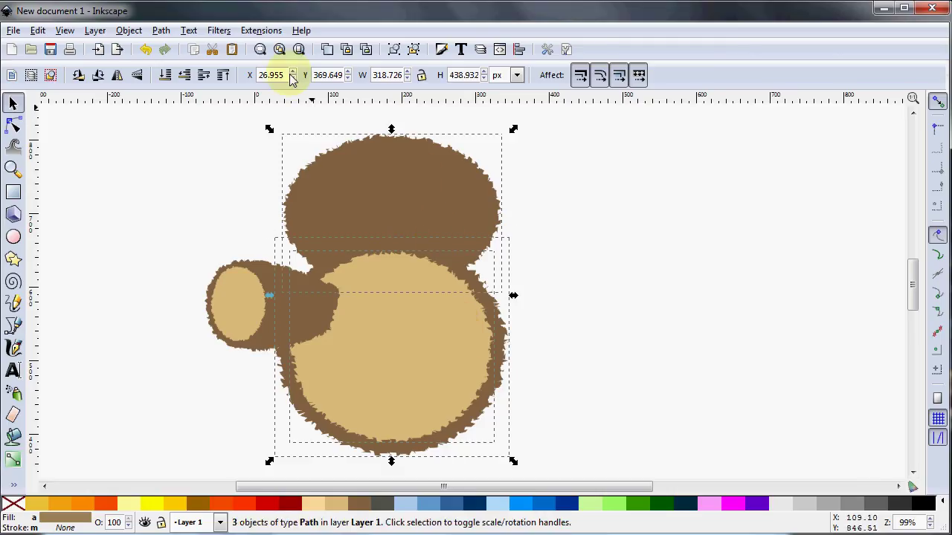
left_click(260, 30)
left_click(219, 31)
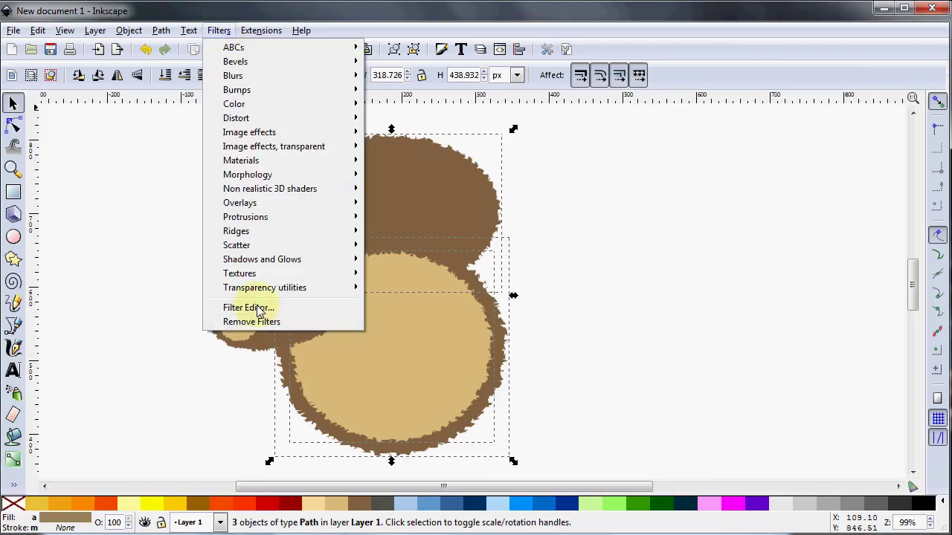
left_click(259, 321)
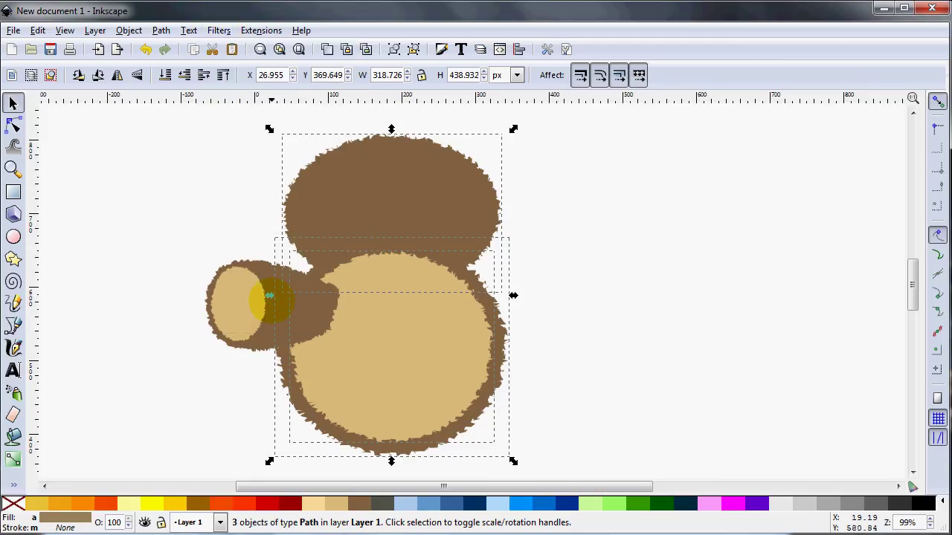
left_click(385, 183)
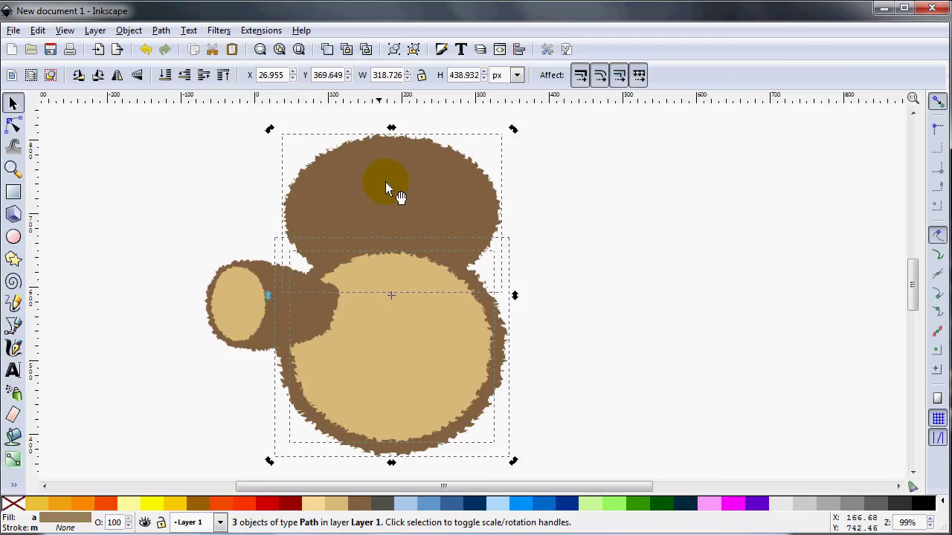
- Try removing the filters from the brown head shape alone
left_click(601, 191)
left_click(411, 183)
left_click(220, 31)
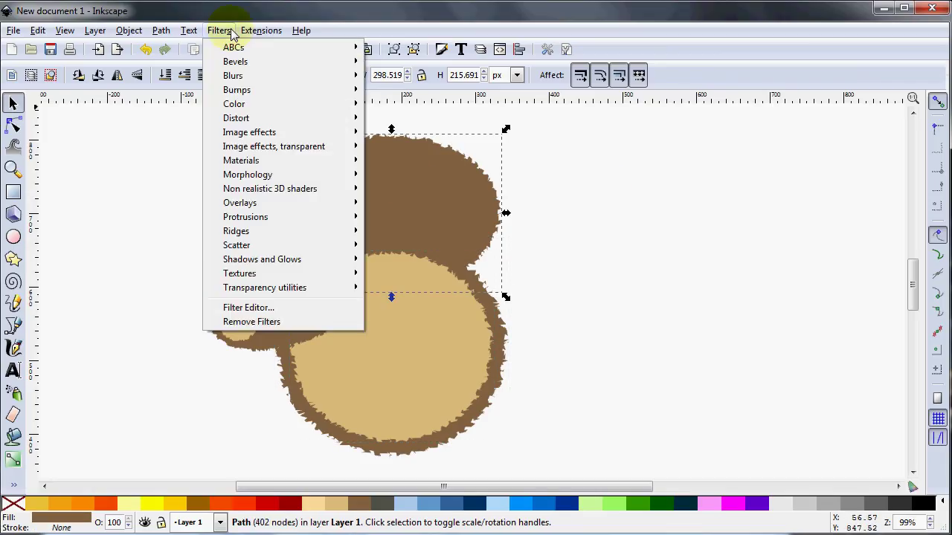
left_click(253, 322)
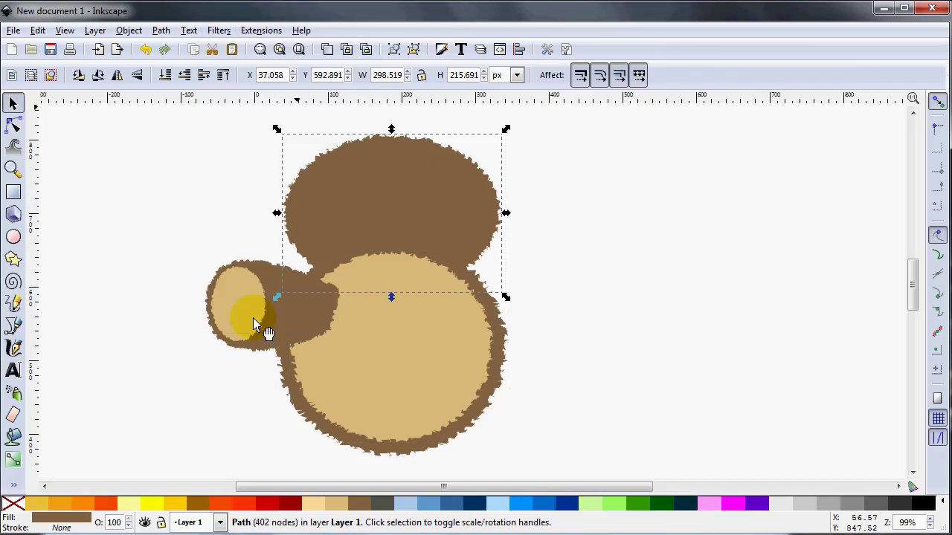
left_click(320, 197)
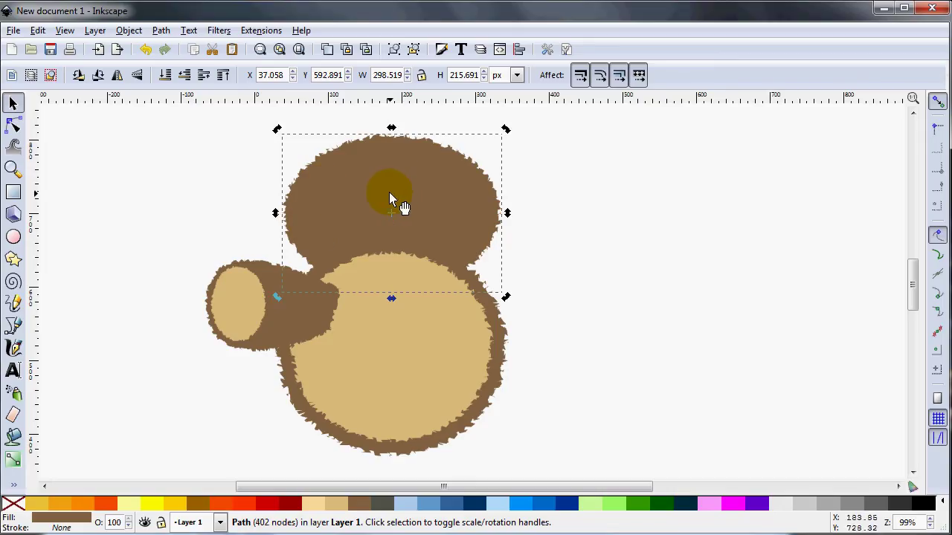
- Delete the head, the tan belly and the brown body shapes, keeping only the jittered limb
key("Delete")
left_click(420, 302)
key("Delete")
left_click(425, 301)
key("Delete")
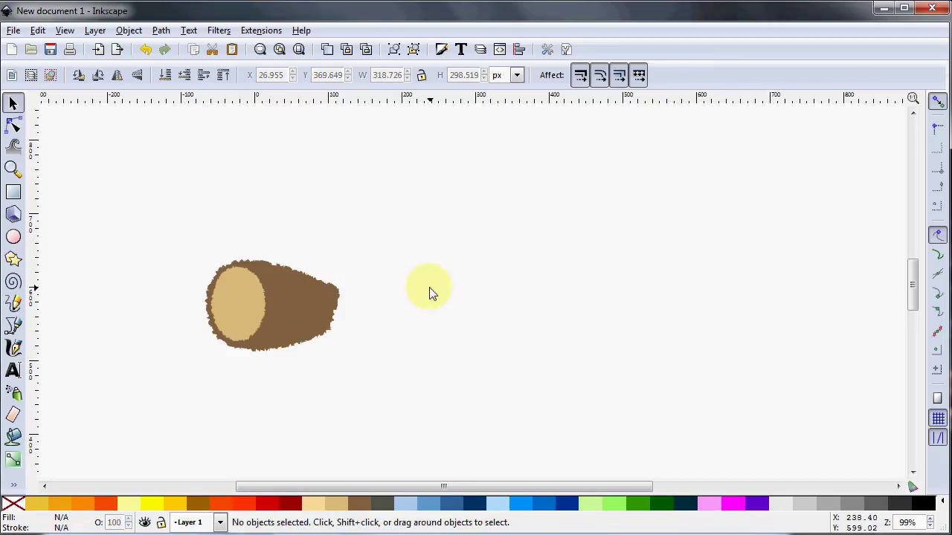
- Draw a brown ellipse about 229 × 167 px above and to the right of the limb, and convert it to a path
left_click(14, 237)
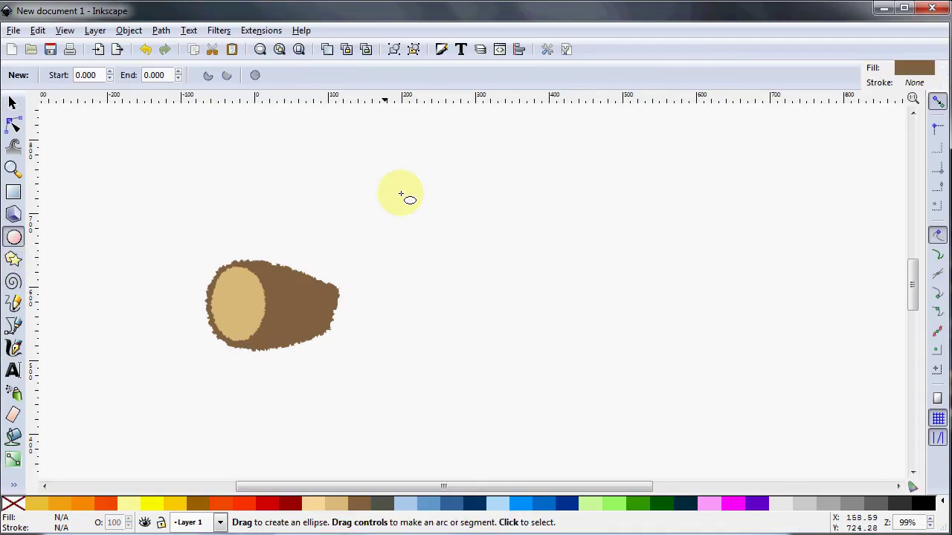
left_click_drag(327, 155, 496, 278)
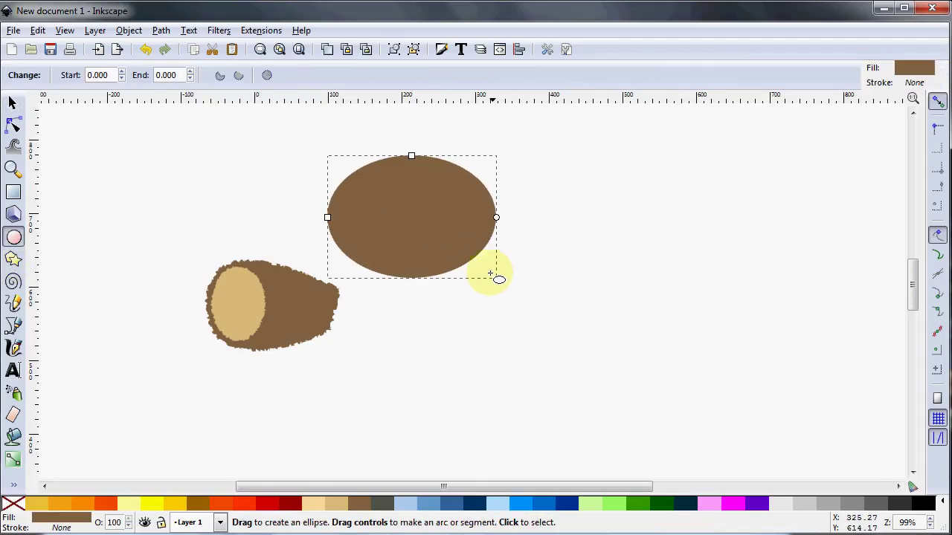
left_click(12, 103)
left_click(160, 30)
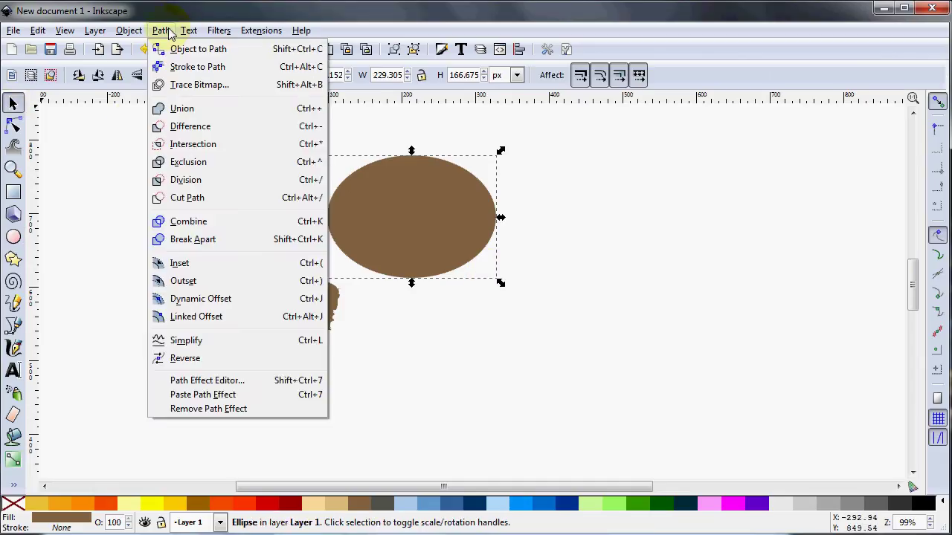
left_click(179, 54)
- Add nodes to the new brown ellipse by maximum segment length, using 2.0 px
left_click(260, 30)
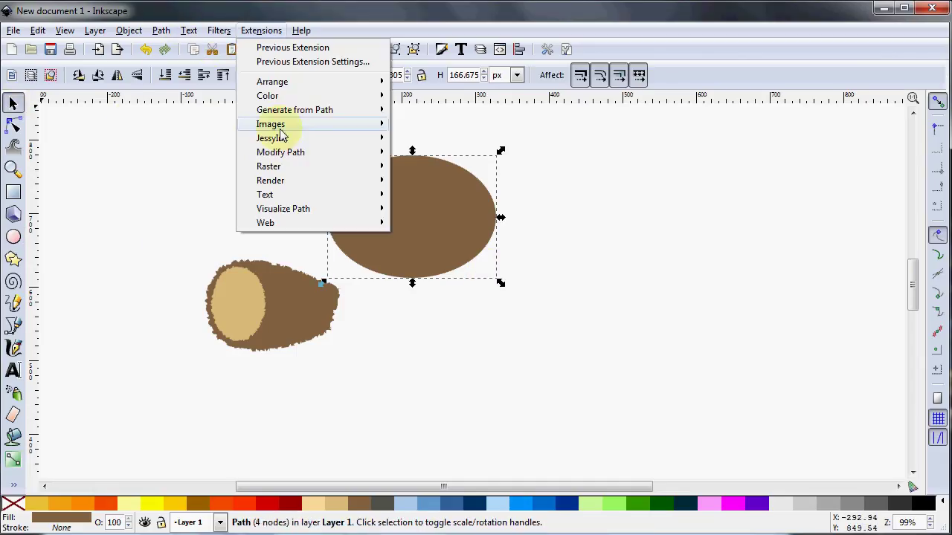
mouse_move(283, 155)
left_click(427, 153)
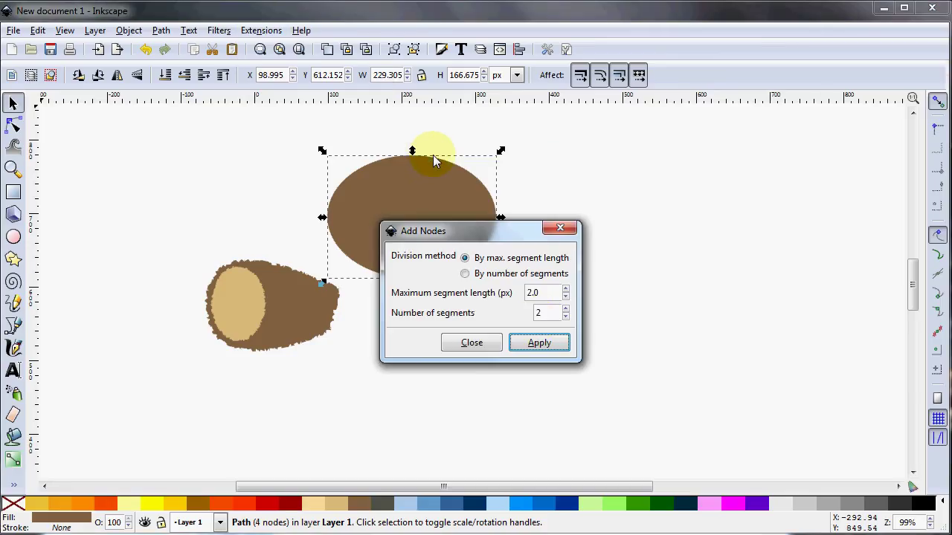
left_click(538, 343)
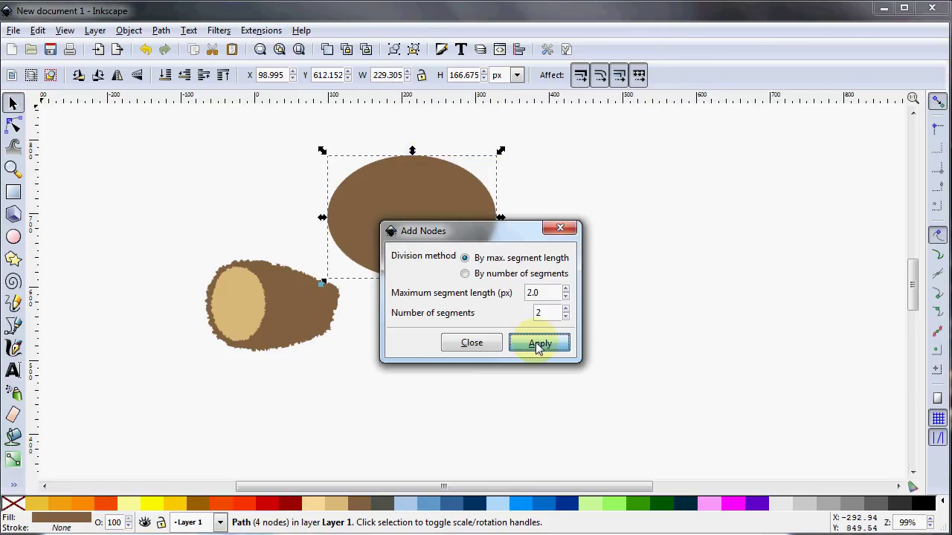
left_click(563, 229)
left_click(433, 197)
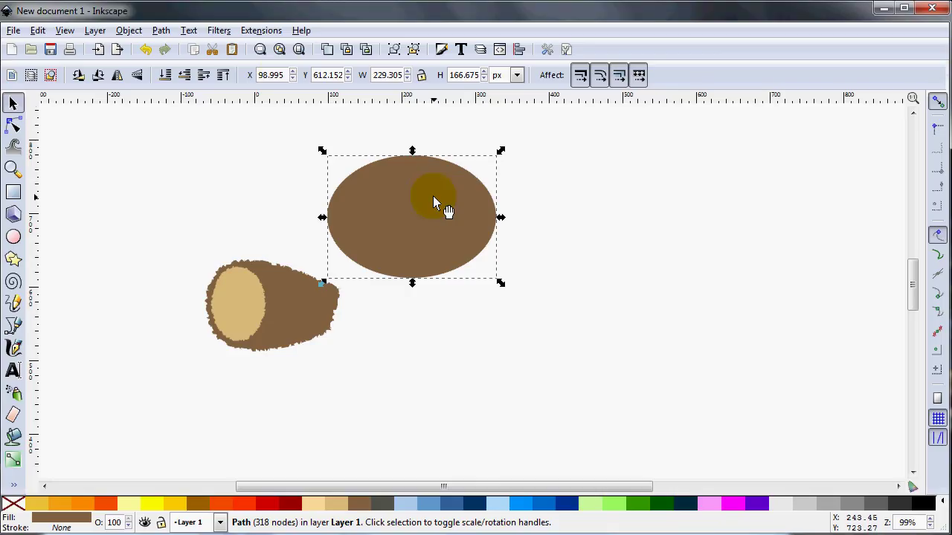
- Jitter the brown ellipse's nodes with maximum displacements of 2.0 px in X and Y, and shift the ellipse slightly left
left_click(260, 31)
mouse_move(288, 155)
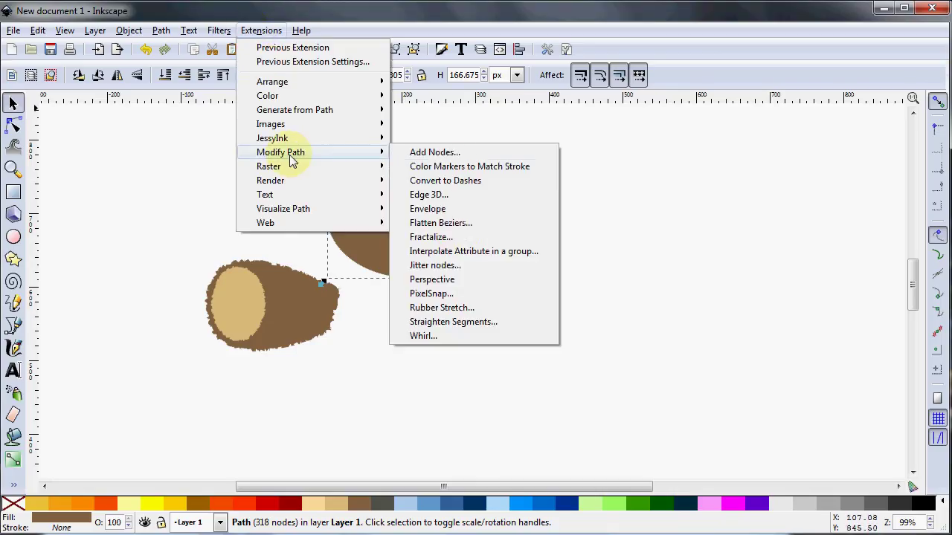
left_click(460, 264)
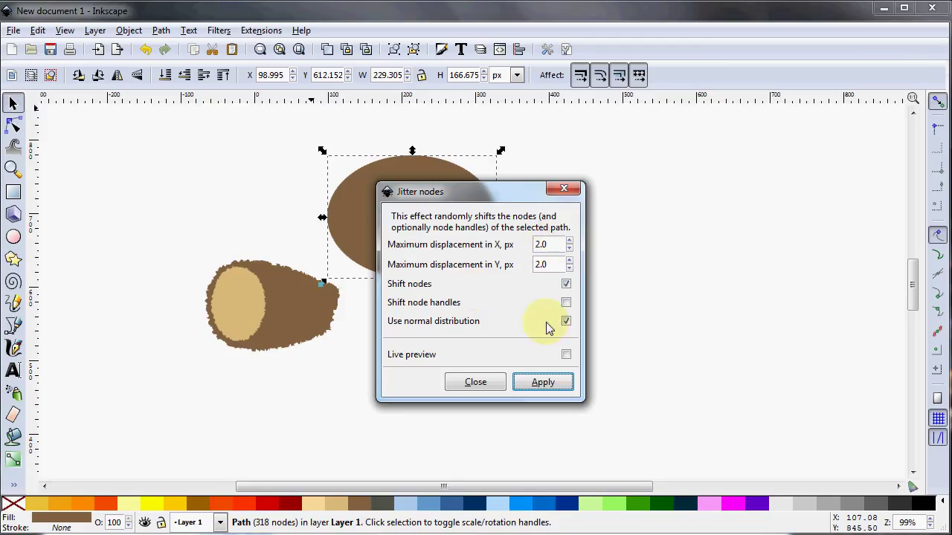
left_click(542, 389)
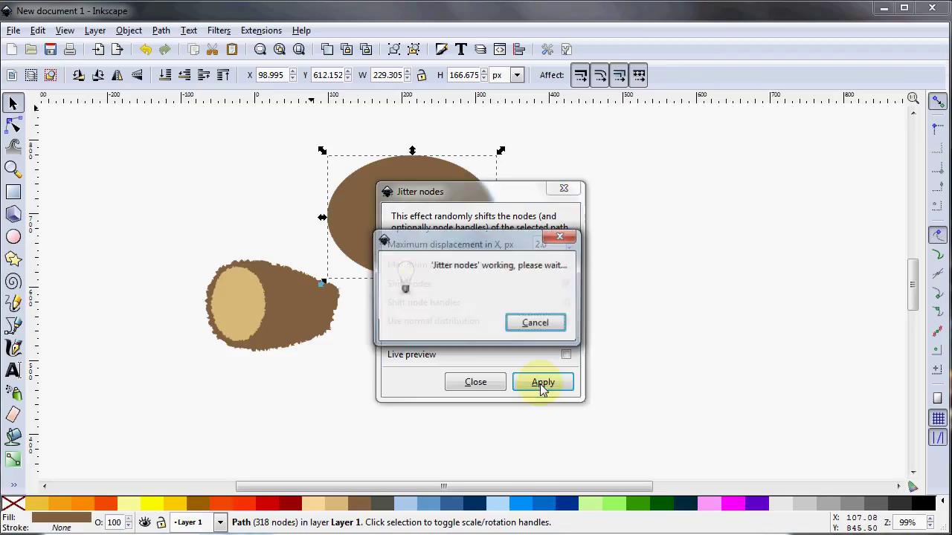
left_click(571, 190)
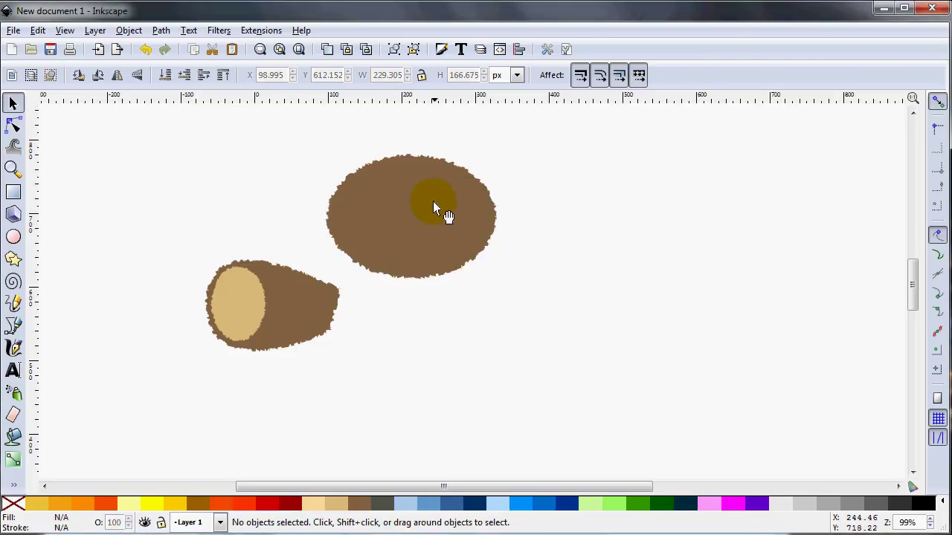
left_click(425, 204)
left_click_drag(424, 204, 417, 208)
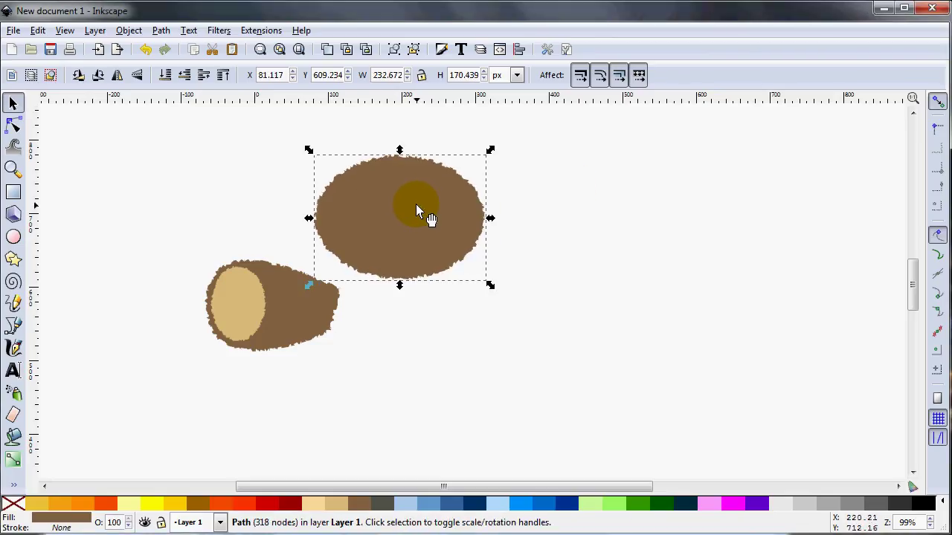
- Duplicate the jittered brown ellipse, move the copy straight down below the original and rotate it 90° clockwise
key("ctrl")
key("ctrl")
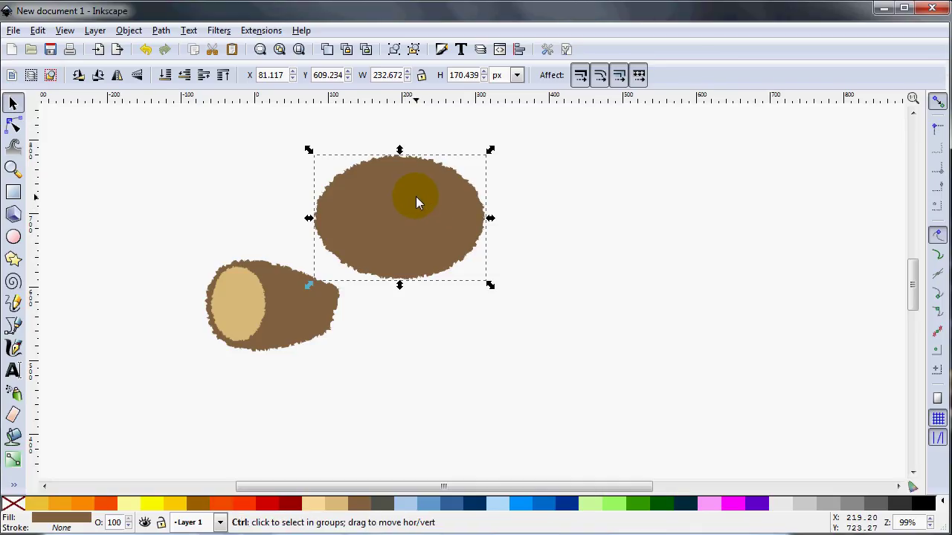
left_click_drag(415, 195, 445, 316)
left_click(97, 76)
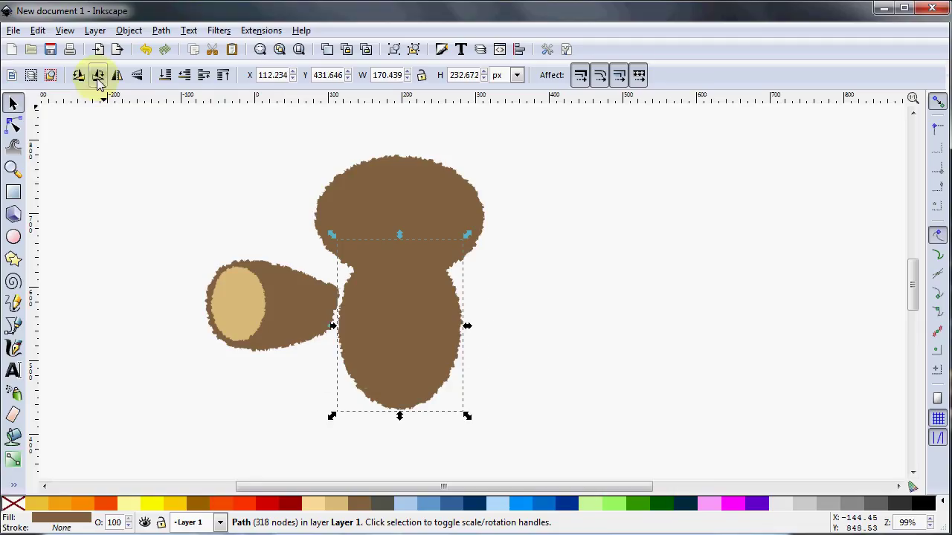
- Widen the lower ellipse symmetrically to about 257 px and stretch it downward to about 273 px high for the body
left_click(436, 307)
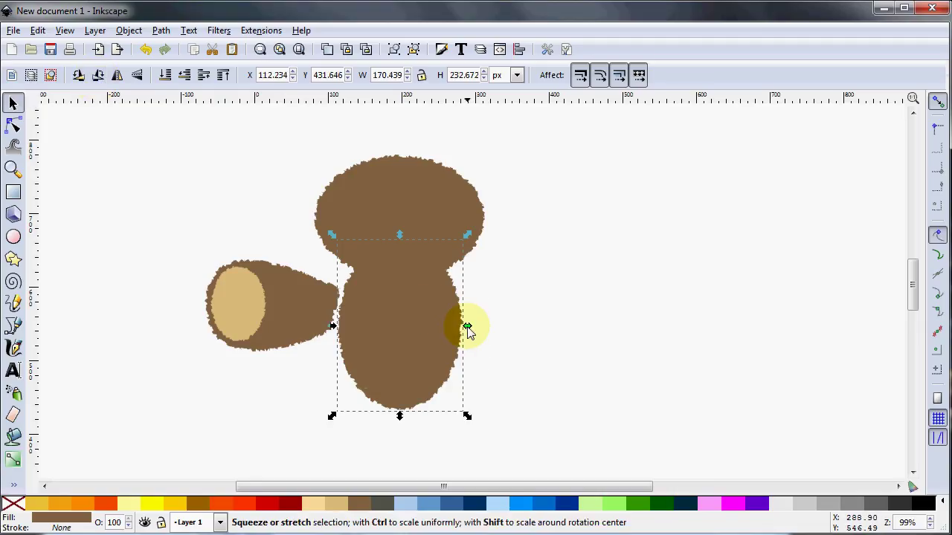
left_click_drag(467, 327, 495, 325)
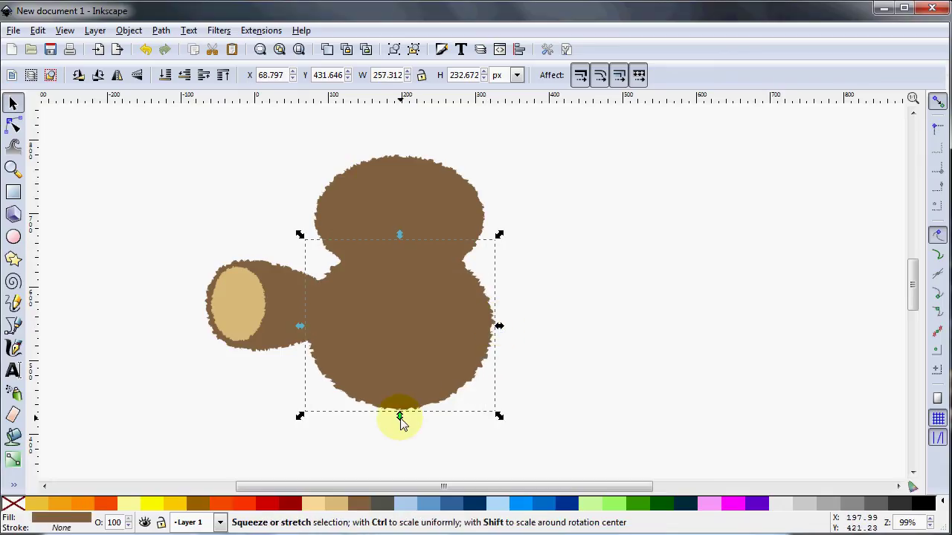
left_click_drag(400, 417, 400, 446)
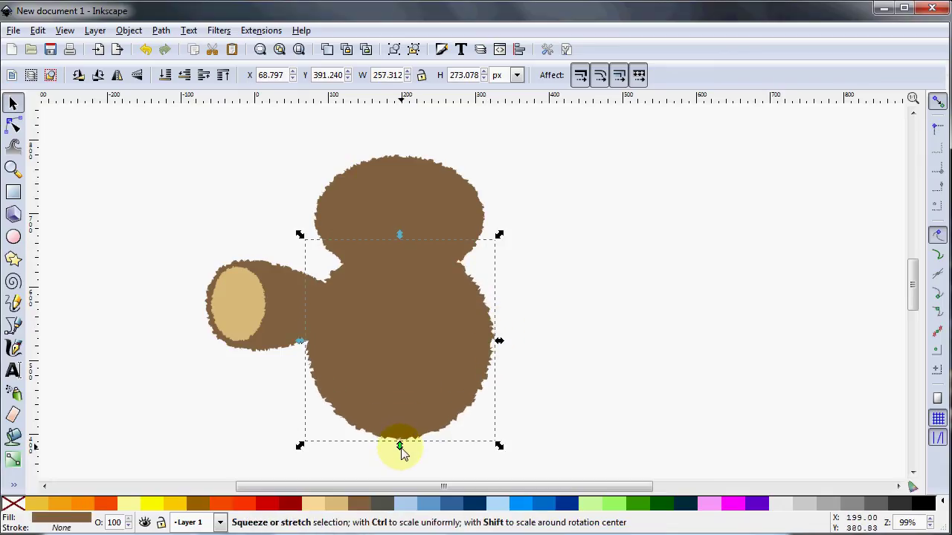
left_click(419, 315)
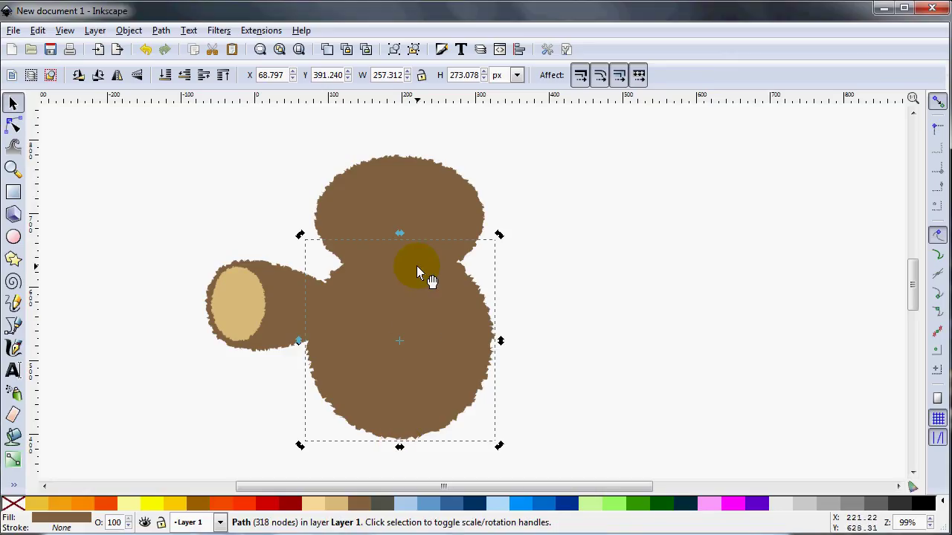
- Duplicate the body, fill the copy with light tan and scale it down about its centre to about 203 × 215 px for the belly
key("ctrl")
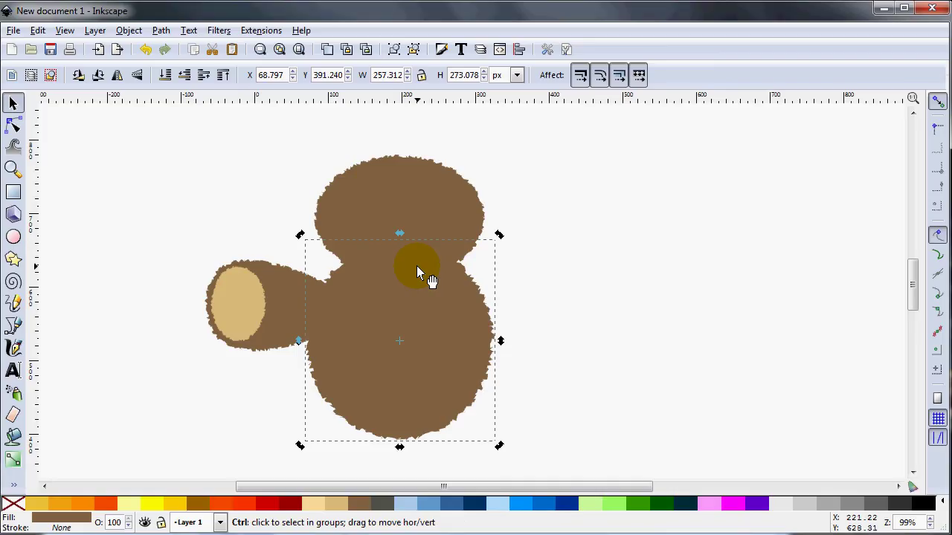
left_click(417, 272, "ctrl")
left_click(336, 503)
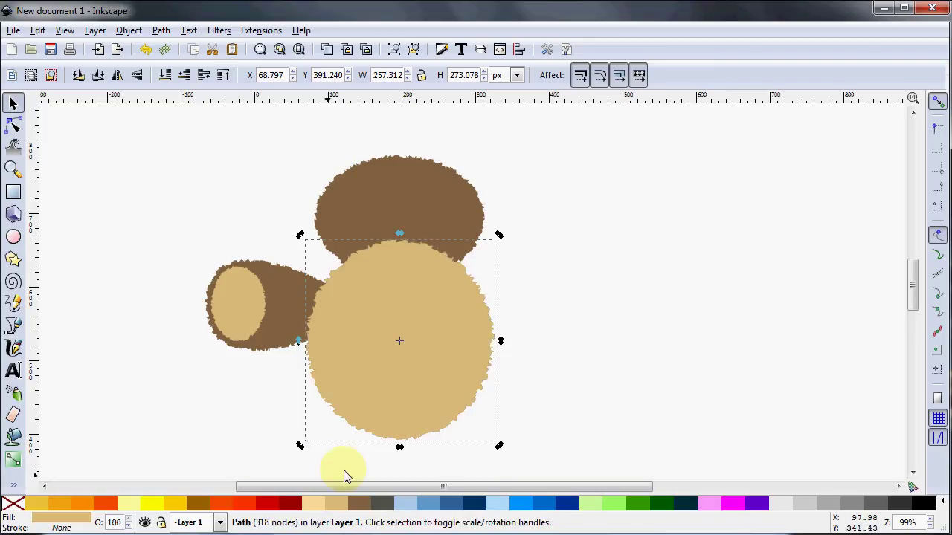
left_click(432, 285)
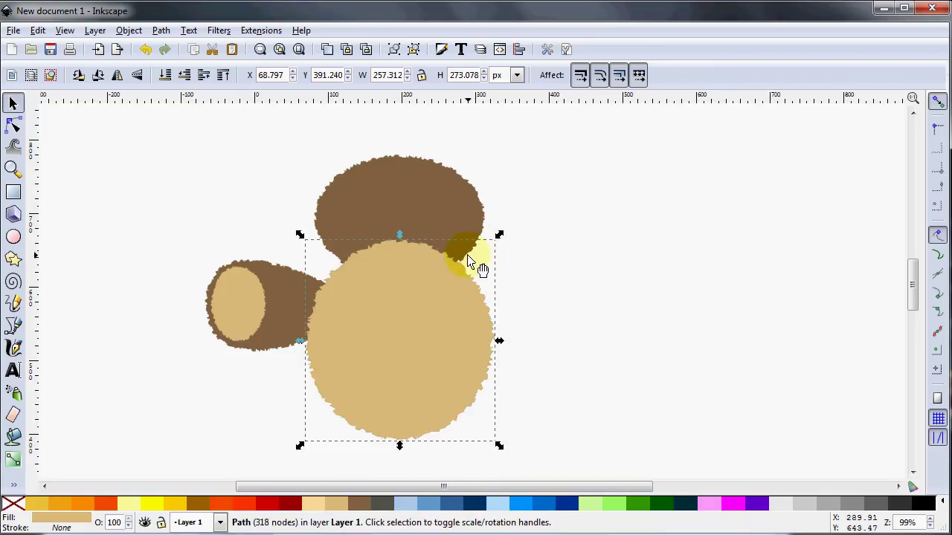
key("ctrl")
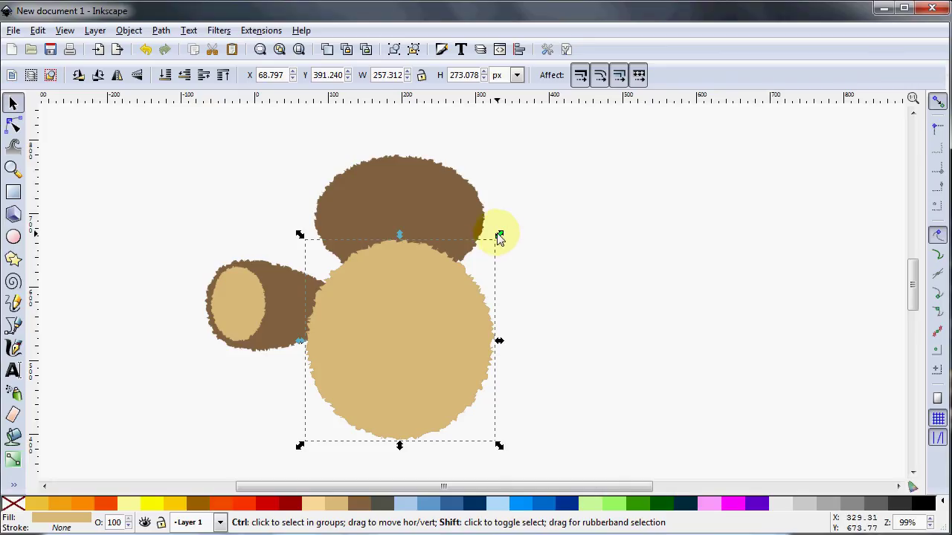
left_click_drag(497, 234, 478, 257)
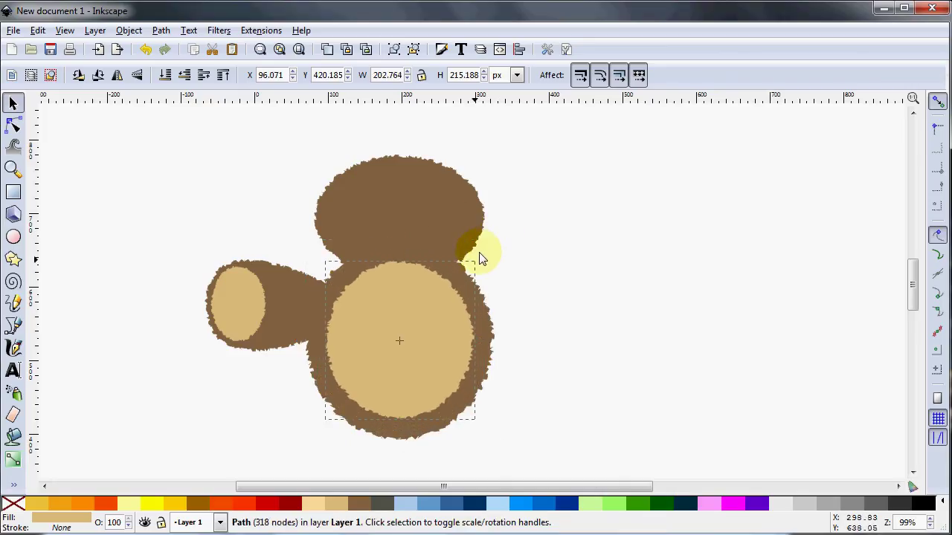
- Select the arm with its tan pad and shift both slightly right, to about X -54 and Y 510 px
left_click(442, 217)
left_click(286, 299)
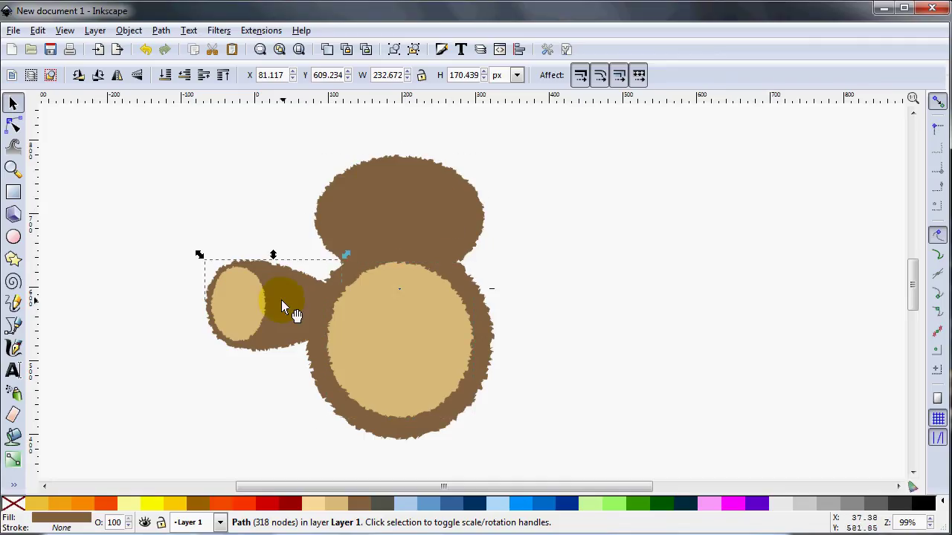
left_click(13, 125)
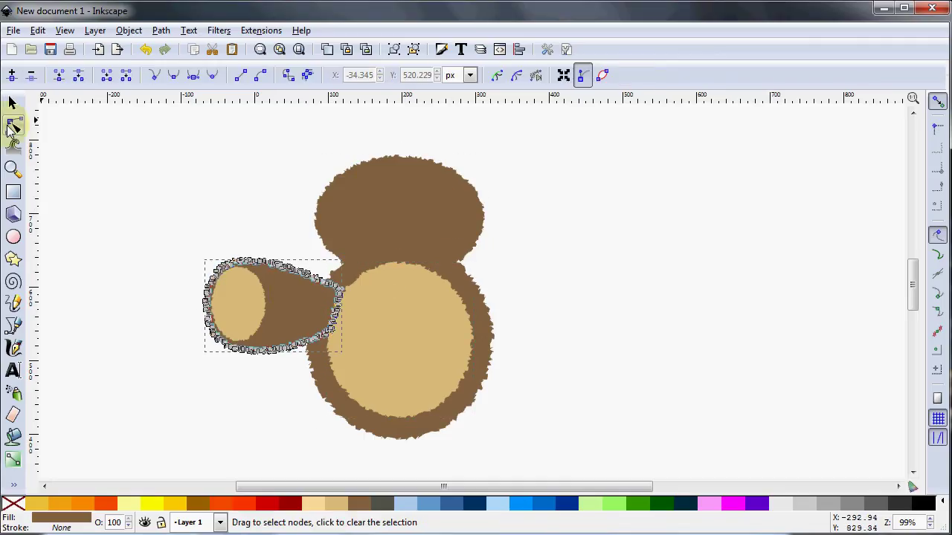
left_click(11, 104)
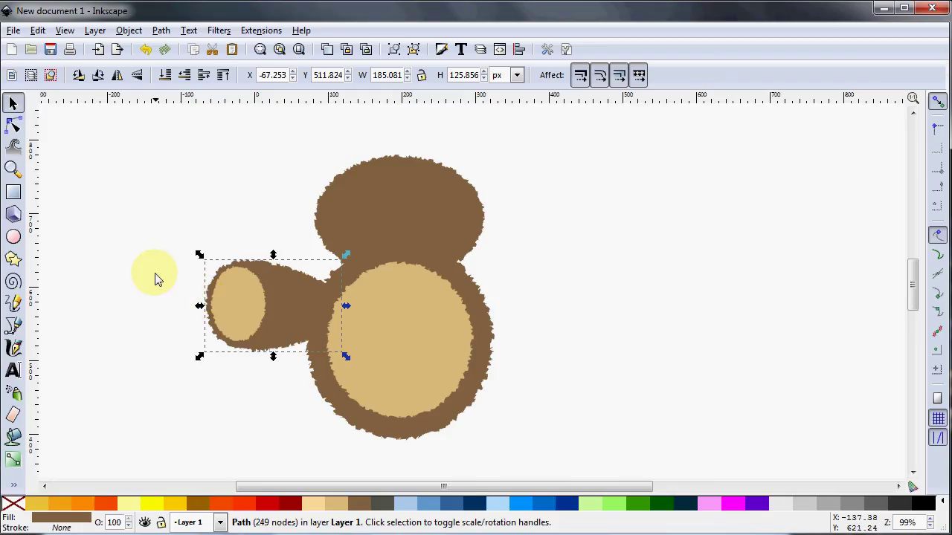
left_click(244, 298, "shift")
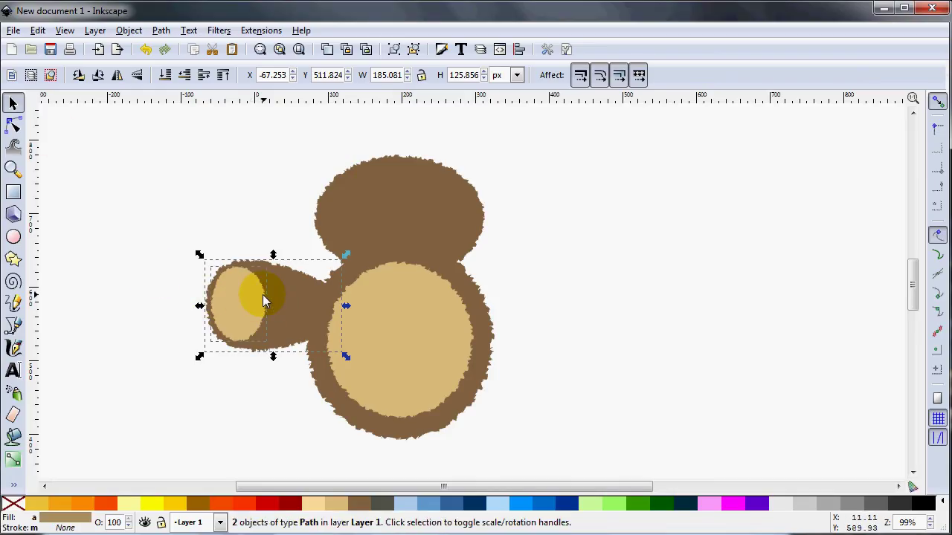
left_click_drag(270, 301, 272, 305)
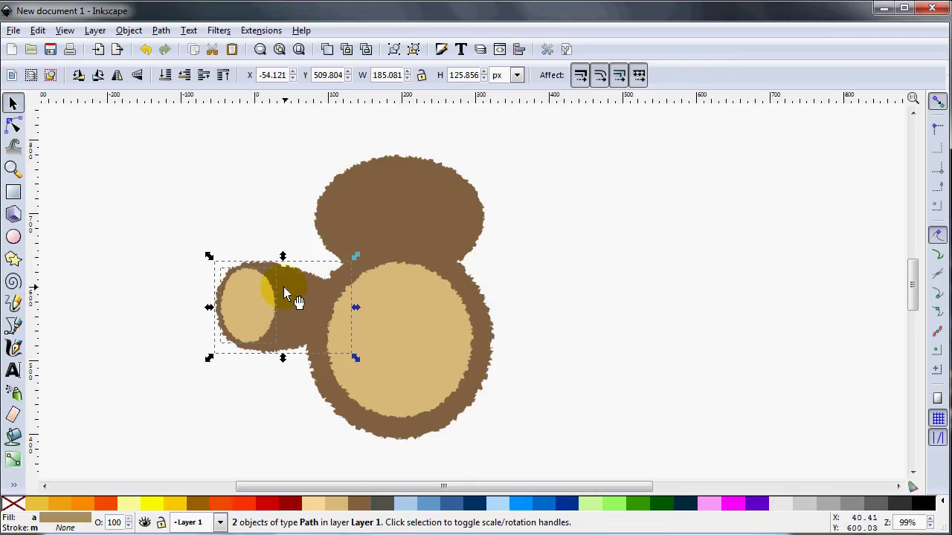
- Duplicate the arm and its pad, and mirror the copy horizontally
key("ctrl")
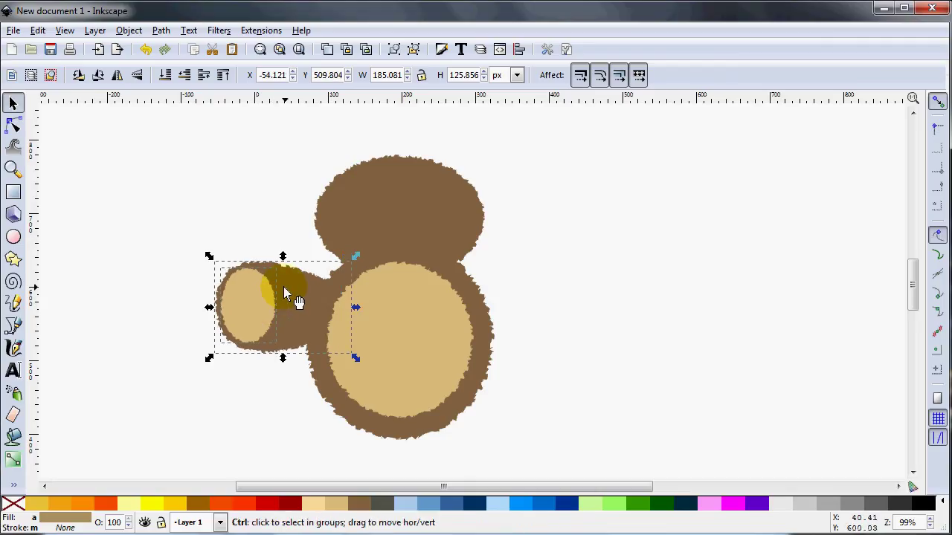
key("Page_Up")
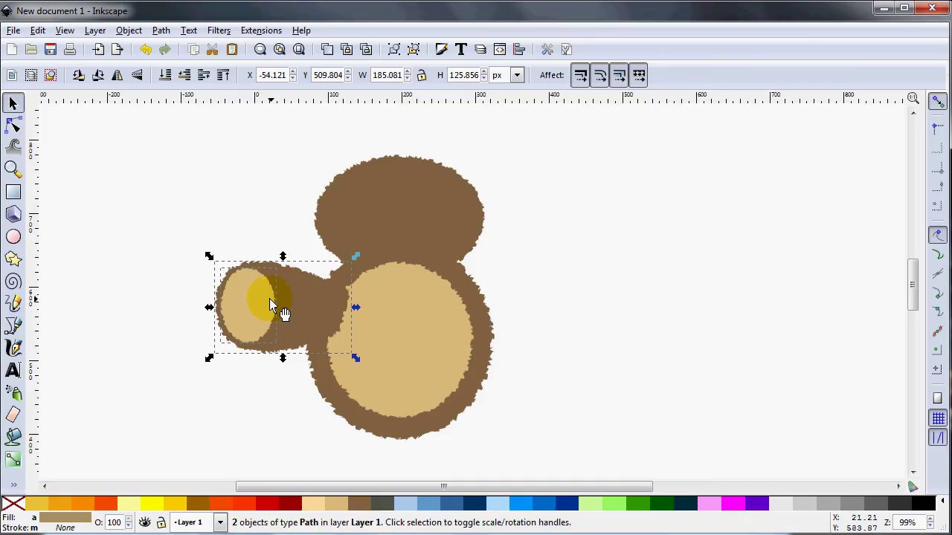
left_click(118, 77)
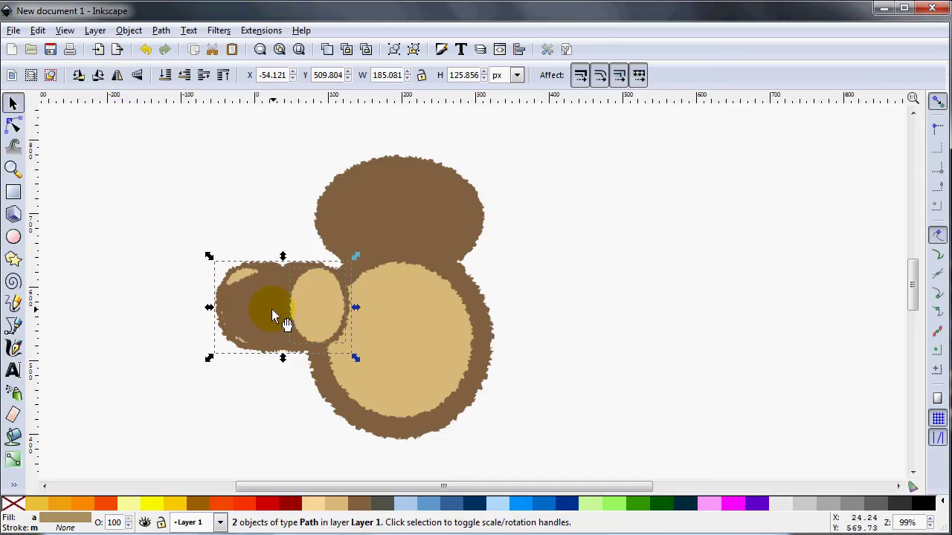
- Move the mirrored arm and pad straight across to the body's opposite side, at about X 247 px, and send them behind the body
left_click(249, 212)
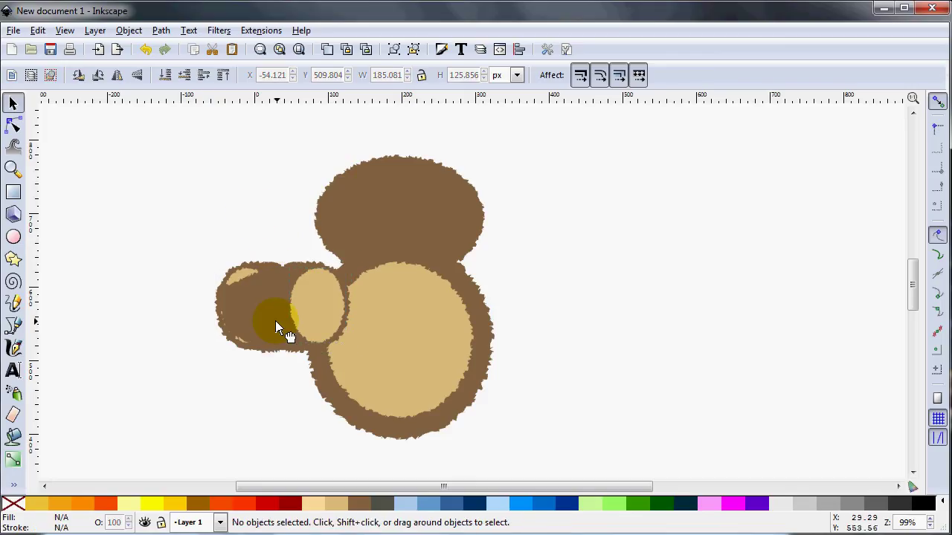
left_click(276, 327)
left_click(322, 305, "shift")
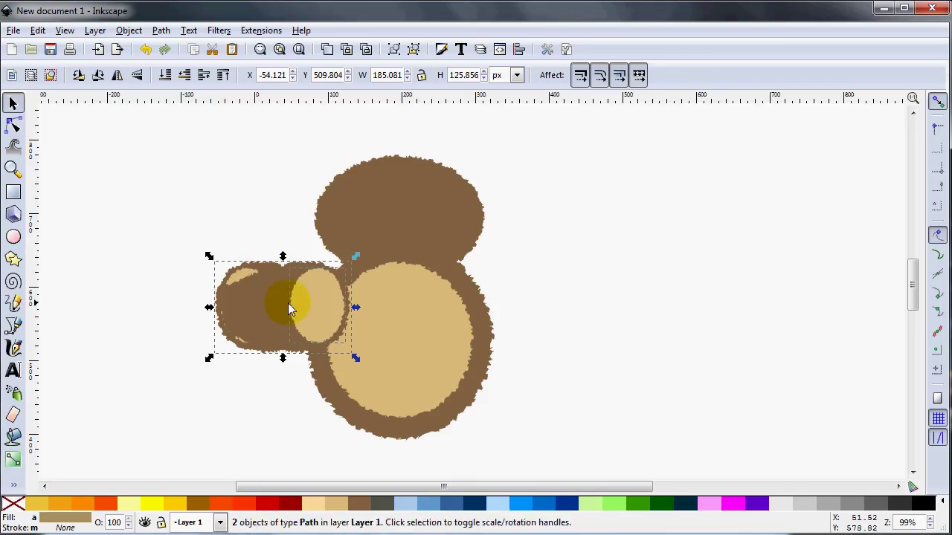
key("ctrl")
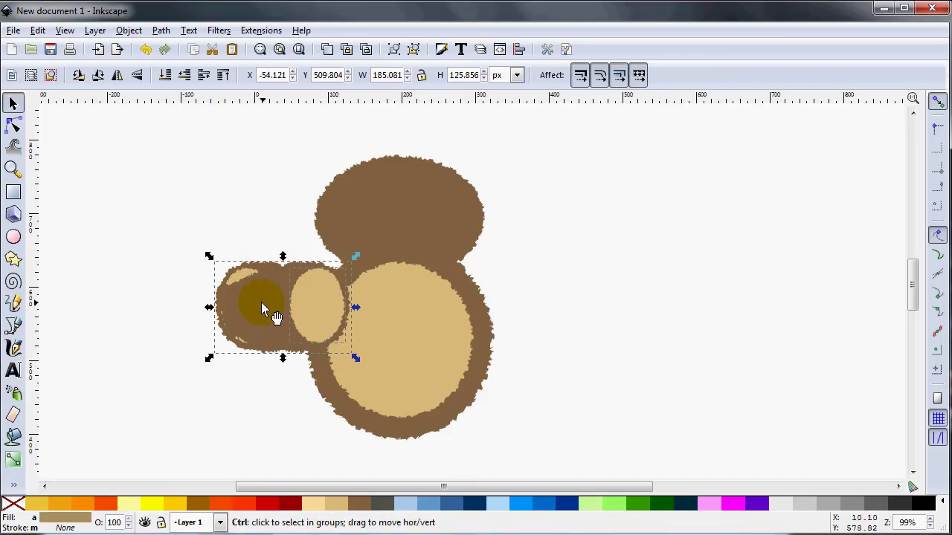
left_click_drag(261, 303, 500, 300)
key("Page_Down")
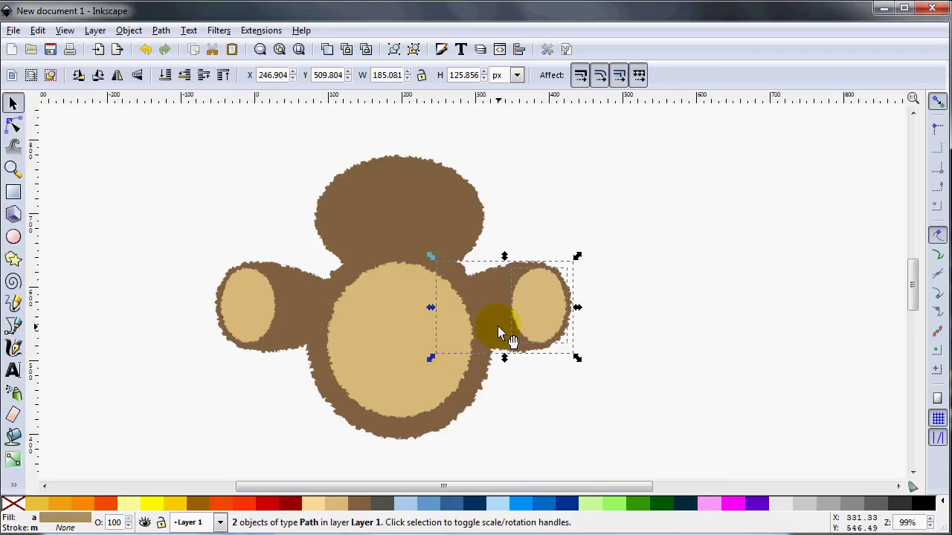
- Duplicate the right arm with its pad and move the copy down to the body's lower right, at about X 210 and Y 363 px
key("Home")
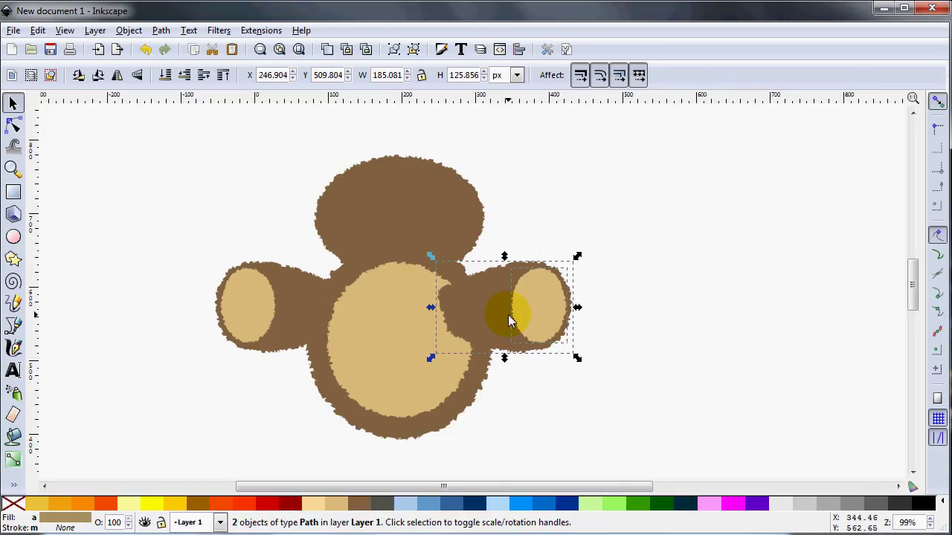
left_click_drag(494, 311, 471, 431)
left_click(473, 422)
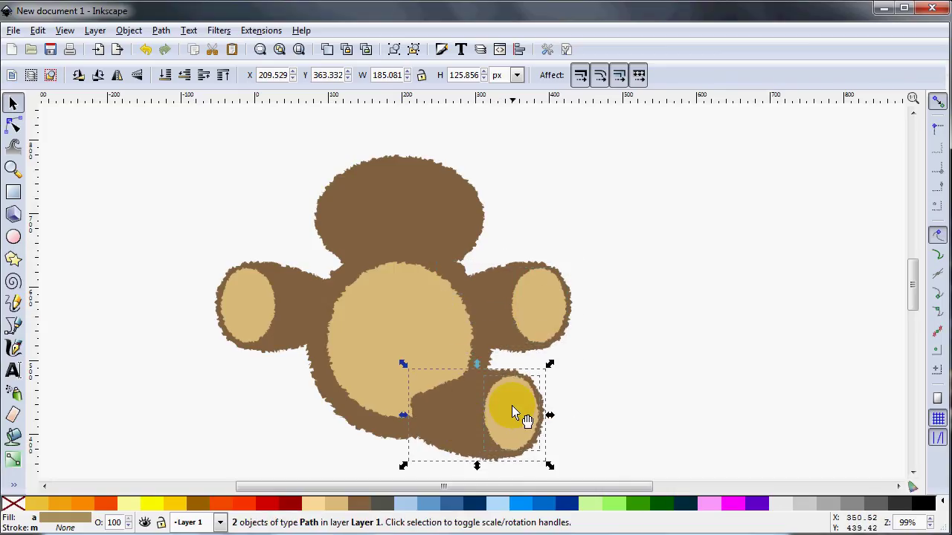
- Rotate the lower-right limb clockwise so it points diagonally outward, shift it slightly down and left, and send it behind the body
left_click(511, 412)
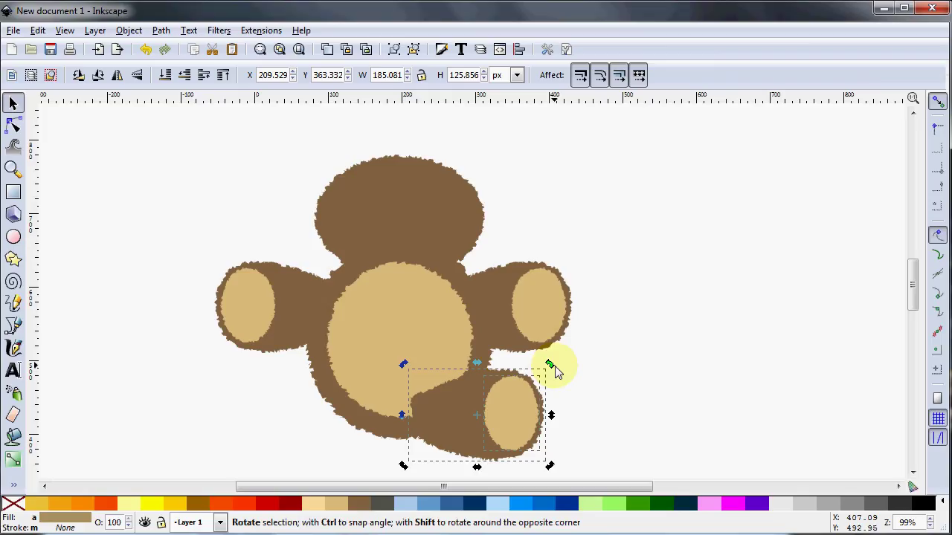
left_click_drag(556, 372, 550, 416)
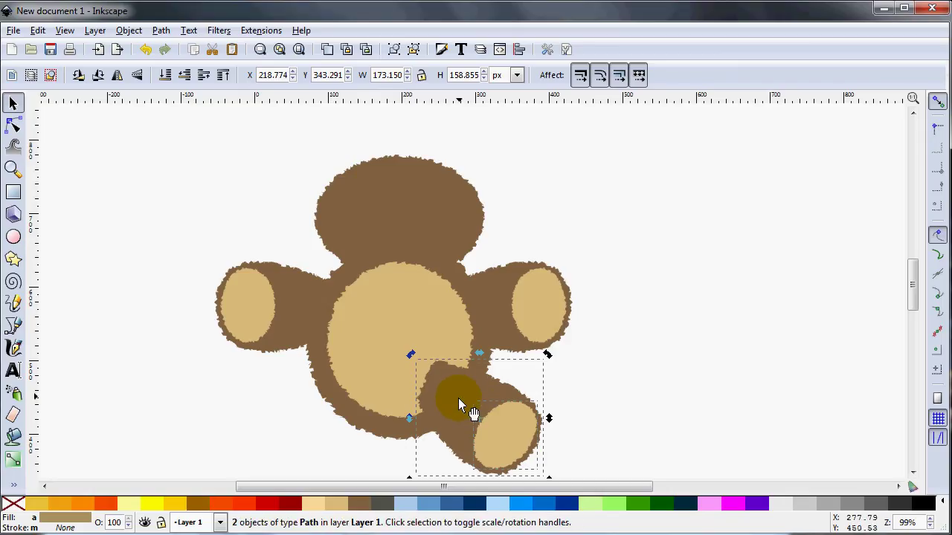
left_click_drag(459, 400, 448, 419)
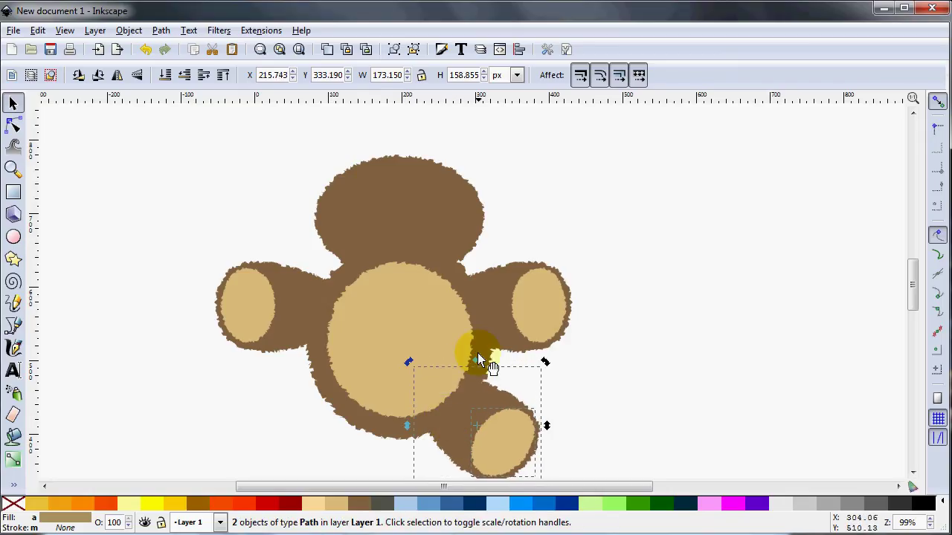
scroll(477, 360, "down", 2)
scroll(484, 332, "up", 2)
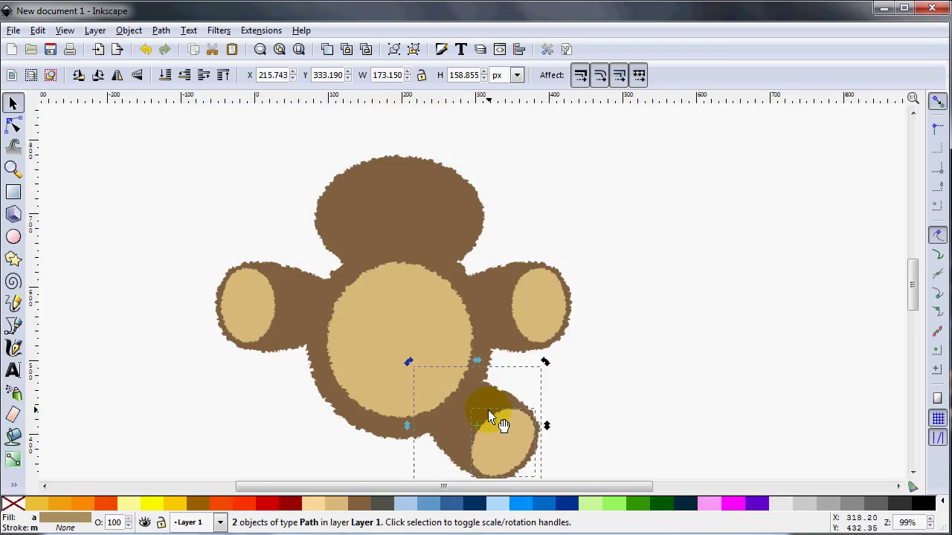
- Duplicate the leg, mirror the copy horizontally and place it straight across at about X 7 px, behind the body's lower left
key("ctrl")
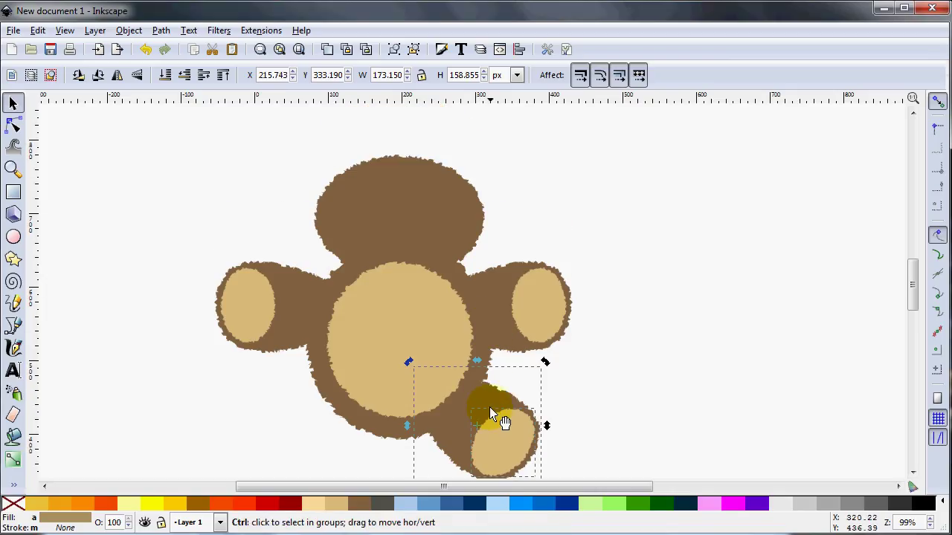
key("Home")
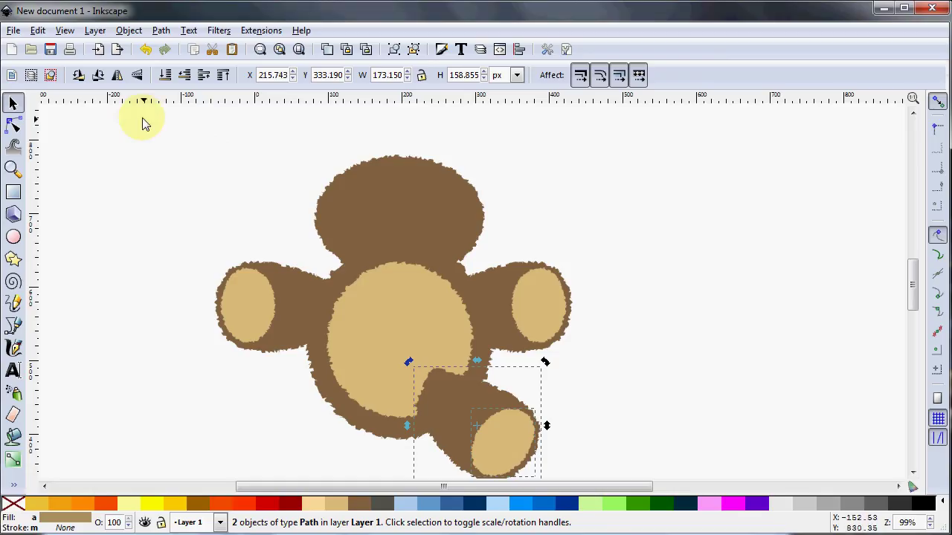
left_click(116, 78)
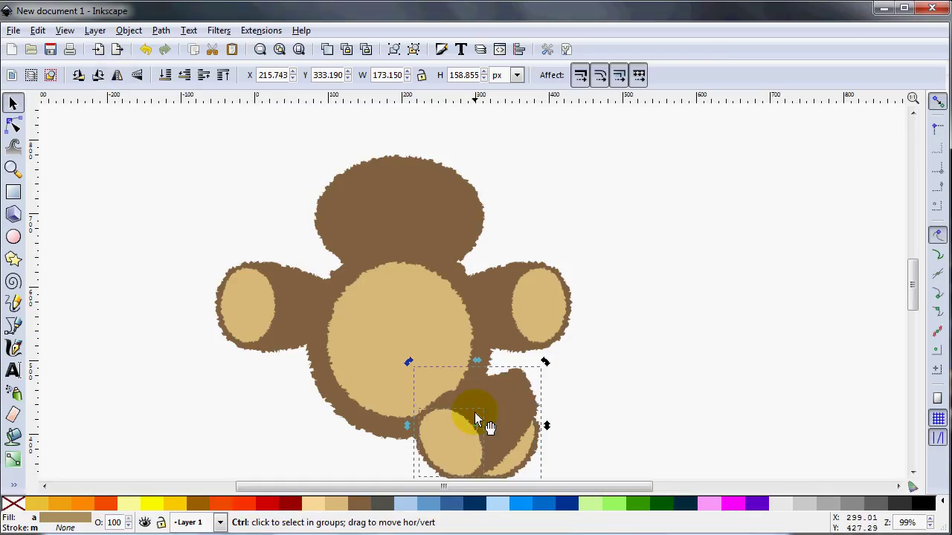
left_click_drag(485, 409, 329, 424)
left_click(328, 424)
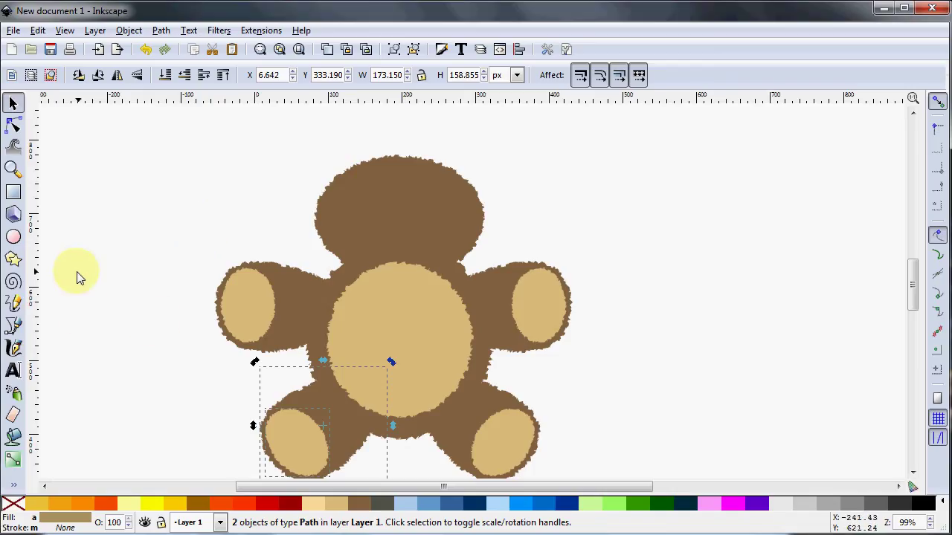
- Draw a closed five-sided ear outline with the Bezier tool, overlapping the head's upper-left edge
left_click(12, 325)
left_click(337, 199)
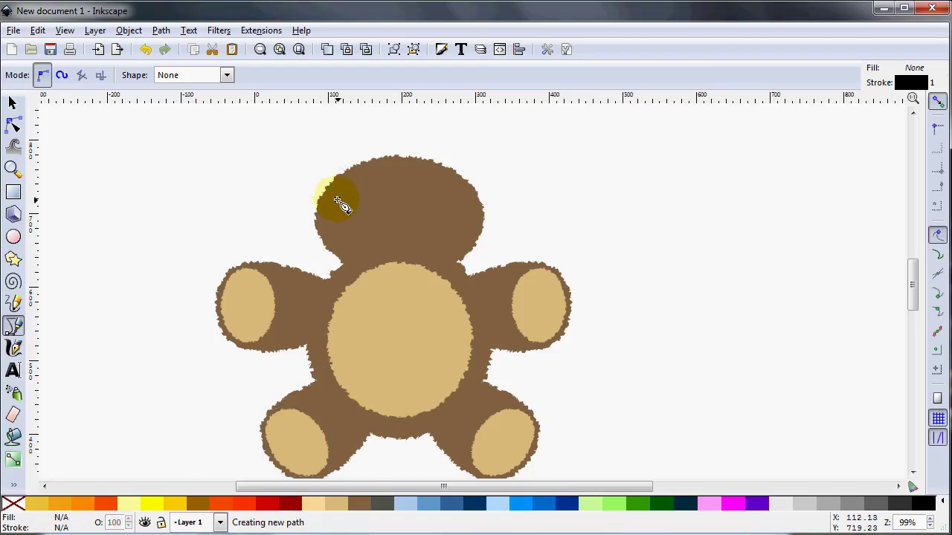
left_click(297, 185)
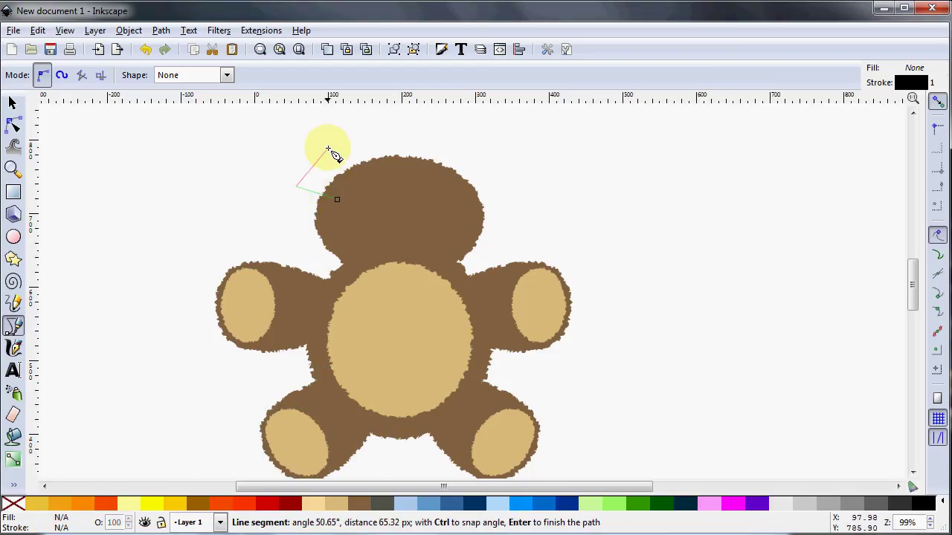
left_click(314, 147)
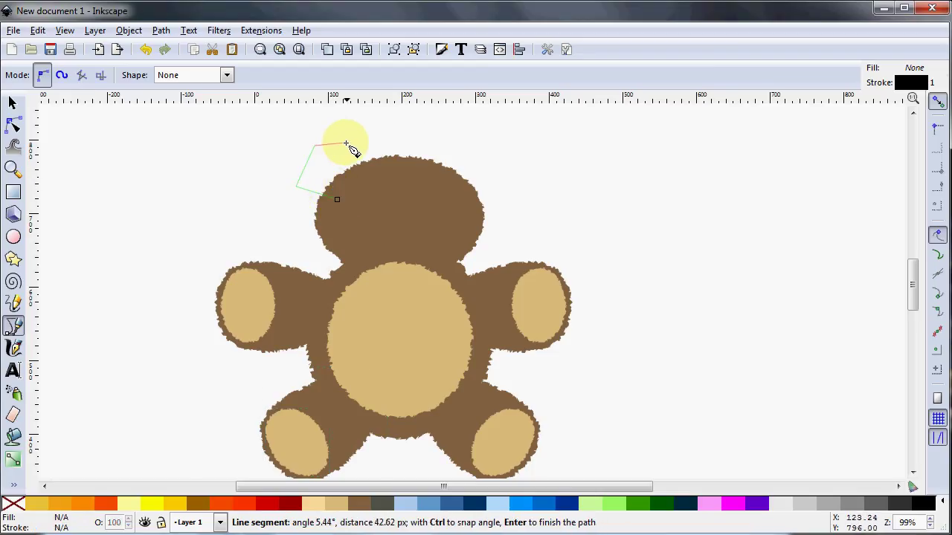
left_click(353, 145)
left_click(362, 177)
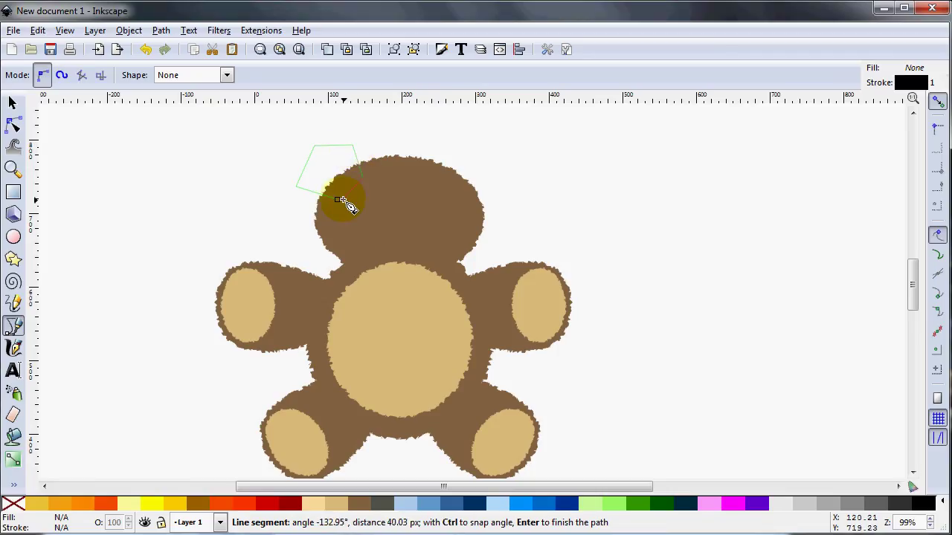
left_click(339, 201)
left_click(339, 201)
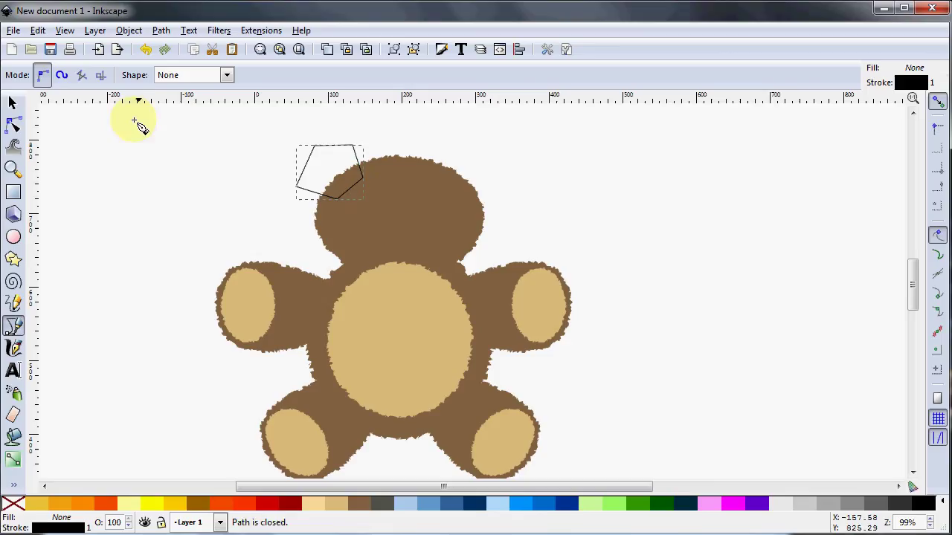
- Make the ear outline's two upper nodes and its outer left node smooth so the outer edge curves
left_click(12, 103)
left_click(15, 125)
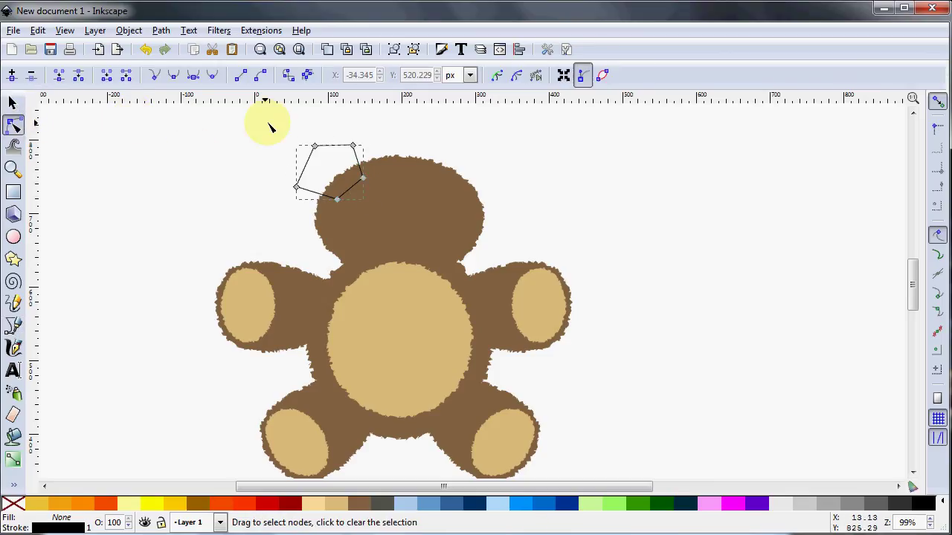
left_click_drag(265, 122, 382, 154)
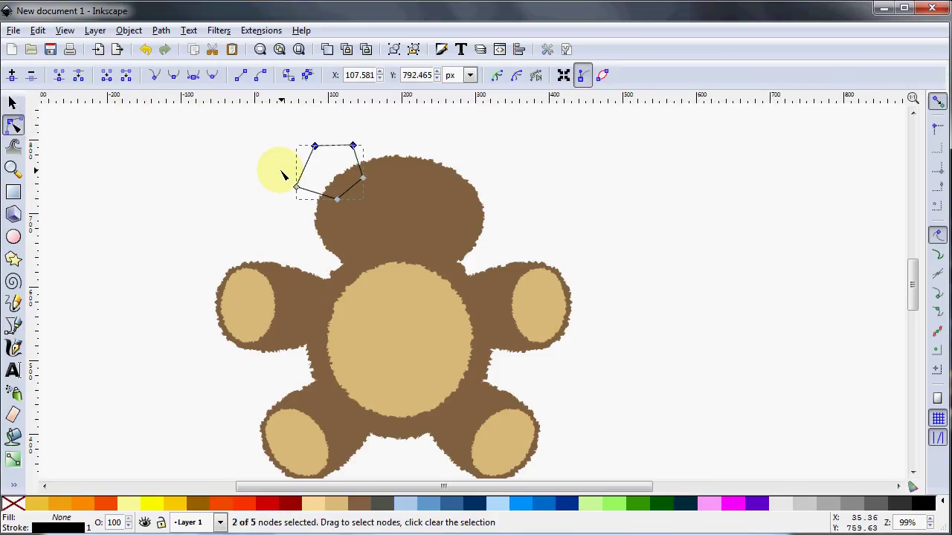
left_click(297, 186, "shift")
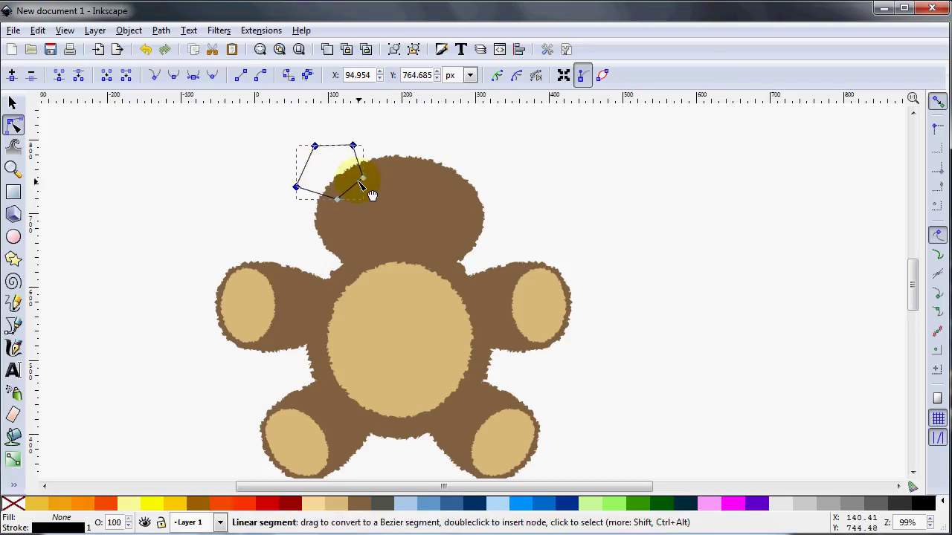
left_click(179, 77)
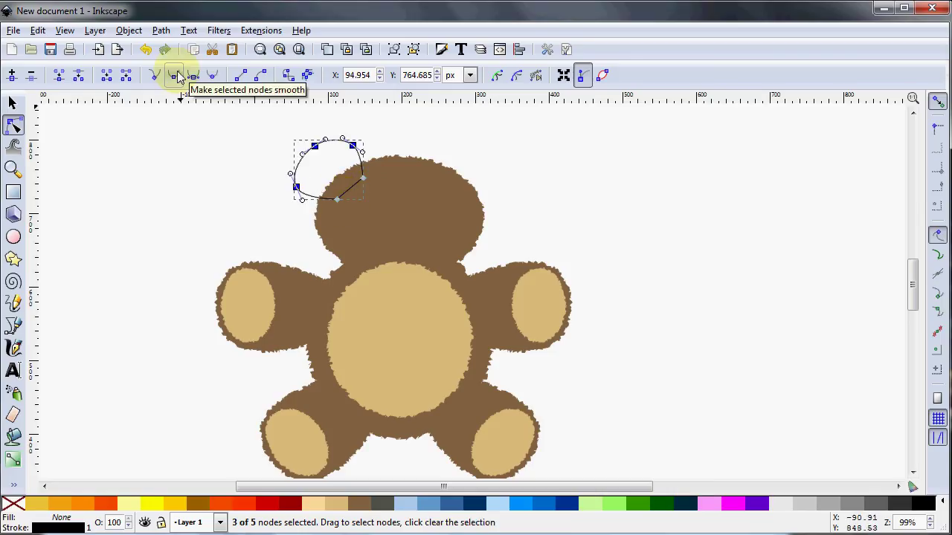
- Fill the ear with the body's brown, remove its stroke and enlarge it to about 115 by 100 px
left_click(13, 103)
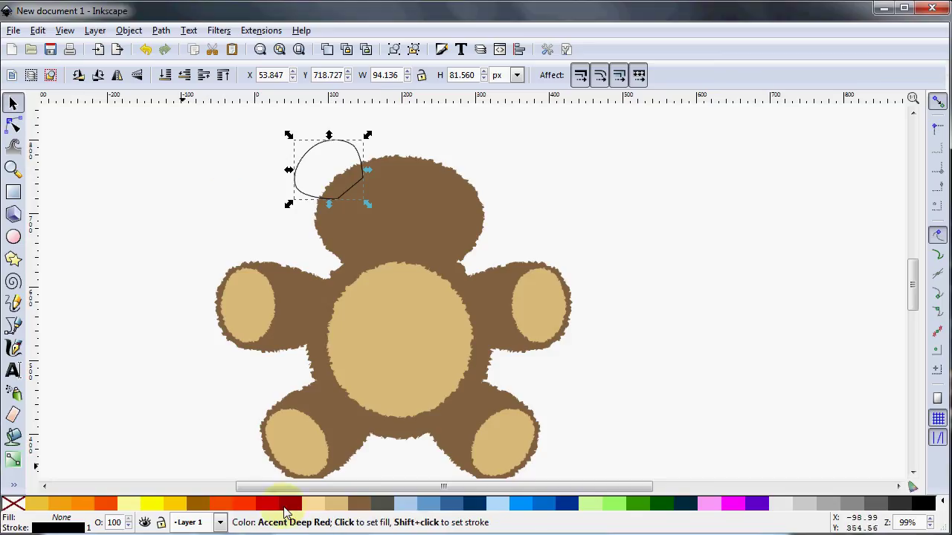
left_click(358, 505)
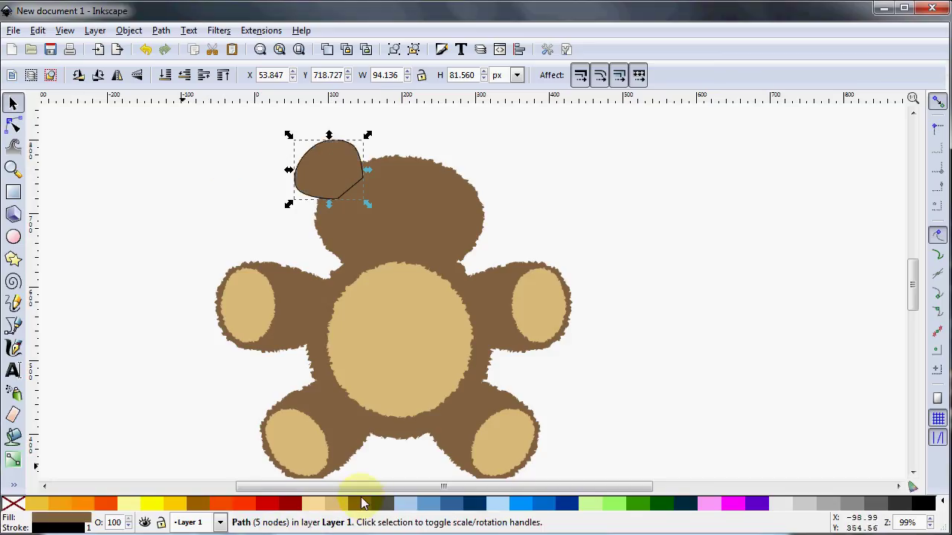
left_click(17, 509, "shift")
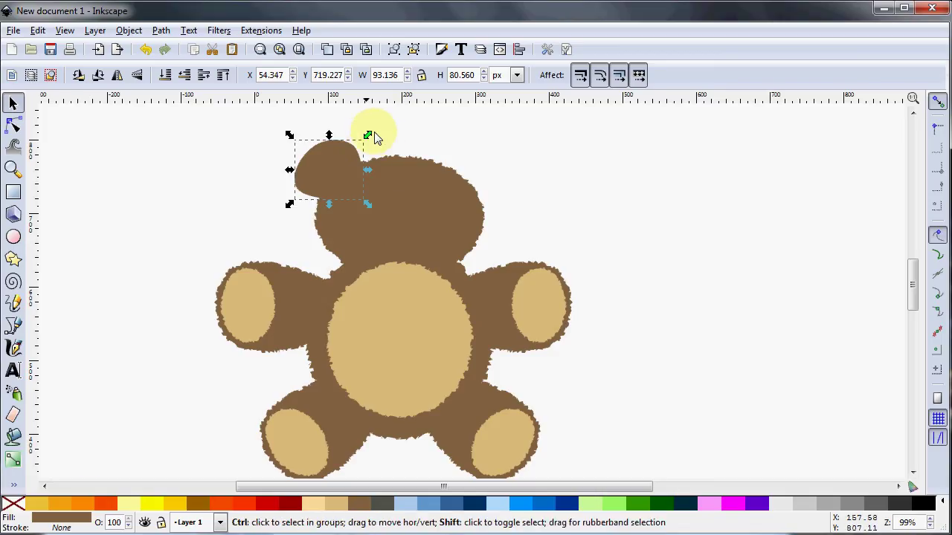
left_click_drag(368, 135, 379, 131)
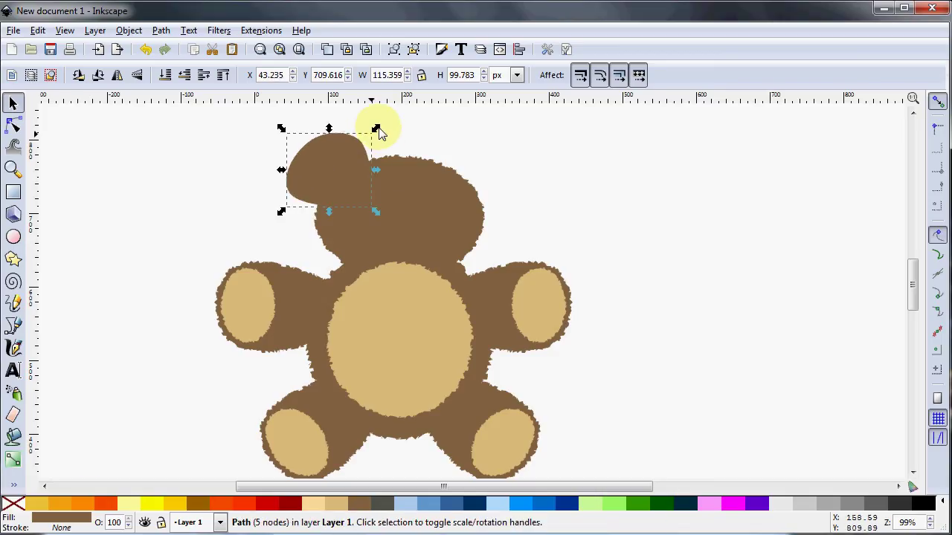
- Apply Add Nodes to the ear by maximum segment length of 2.0 px and check its nodes
left_click(251, 31)
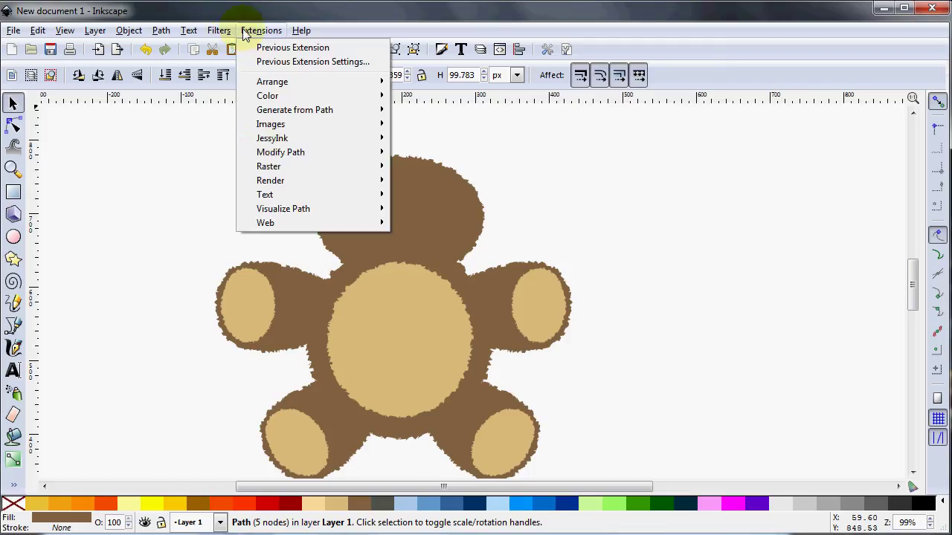
mouse_move(330, 153)
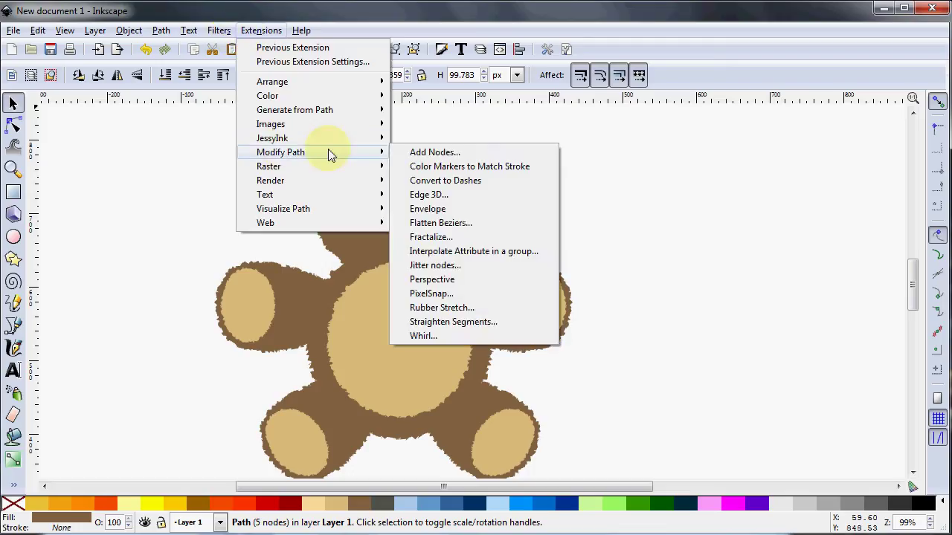
left_click(428, 152)
left_click(538, 342)
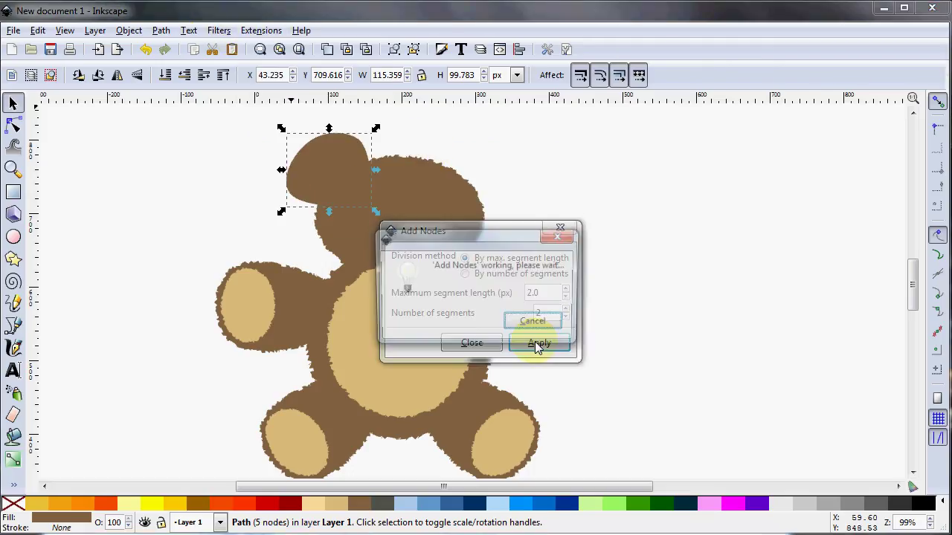
key("Escape")
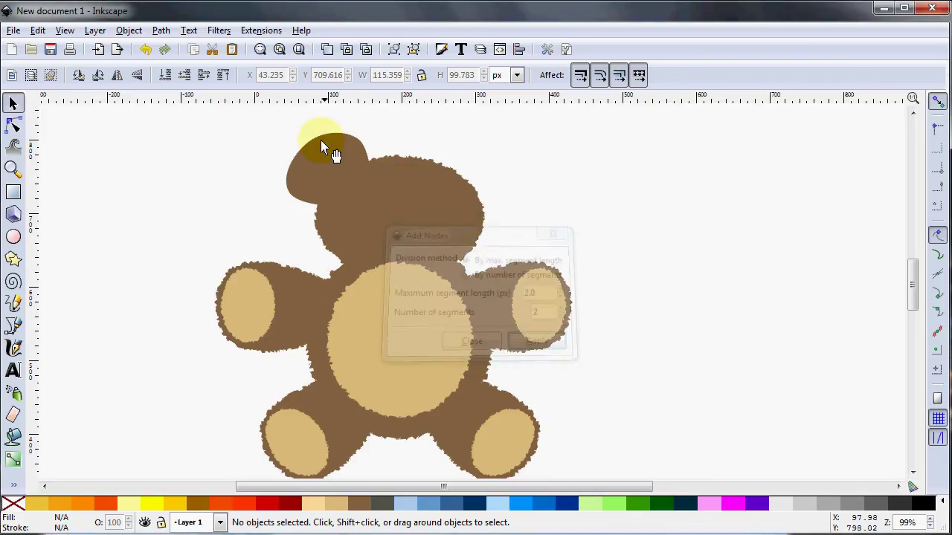
left_click(319, 144)
left_click(13, 124)
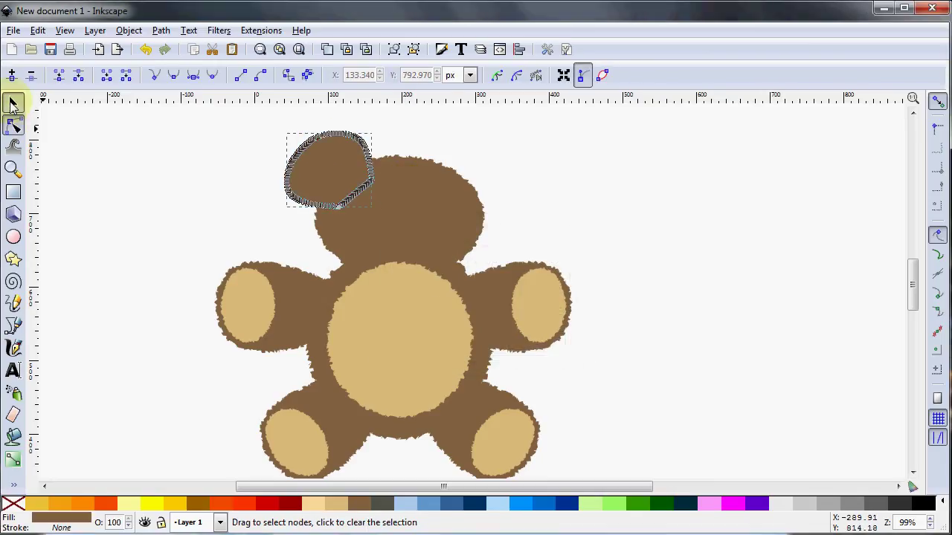
left_click(13, 102)
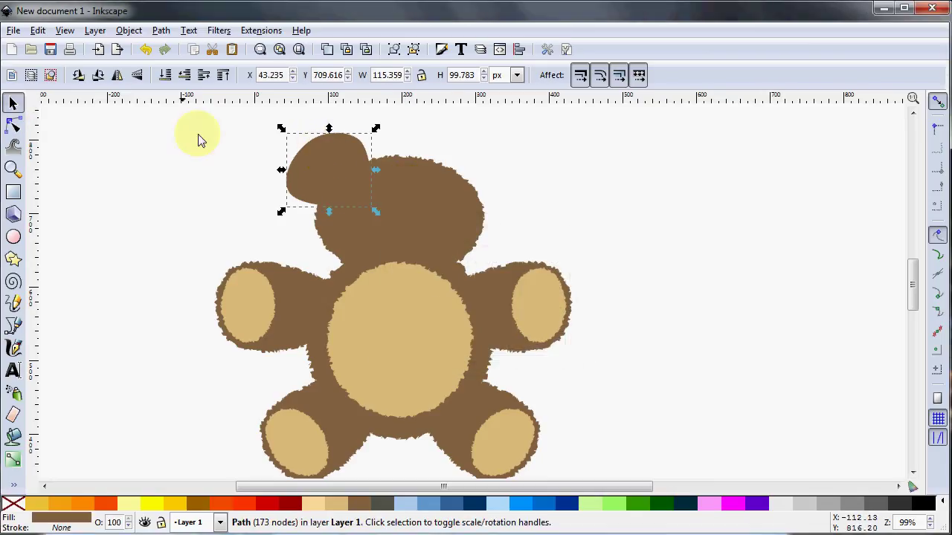
- Apply Jitter nodes to the ear with a maximum displacement of 2.0 px in X and Y, shifting nodes with normal distribution
left_click(261, 31)
mouse_move(329, 152)
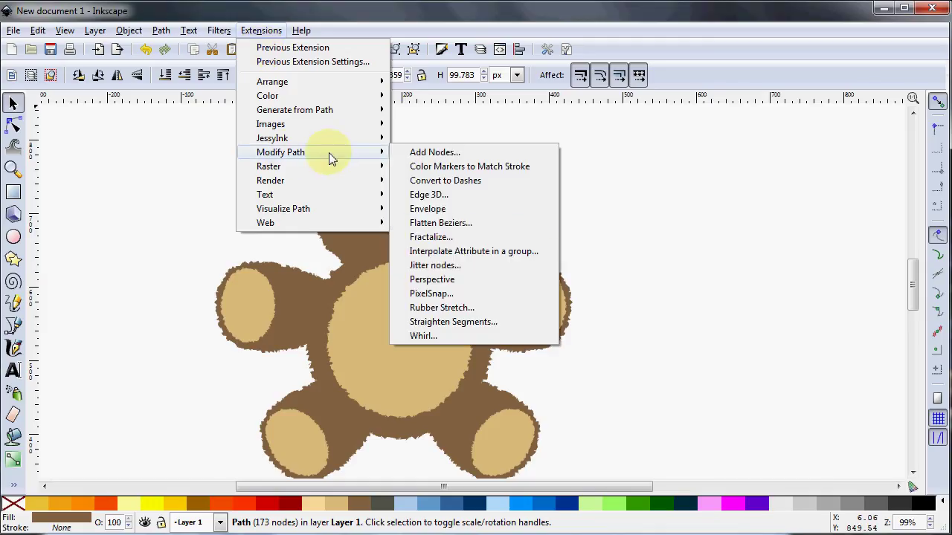
left_click(435, 265)
left_click(527, 377)
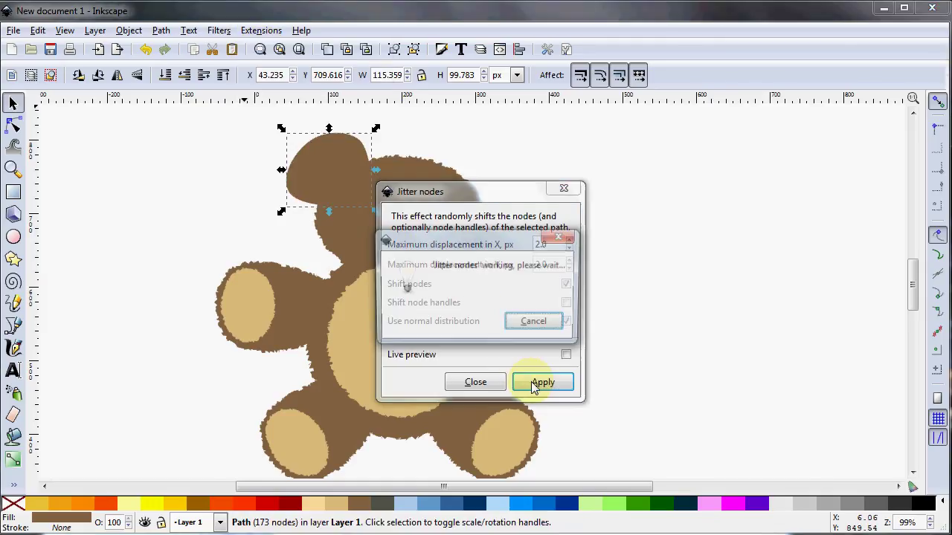
left_click(564, 189)
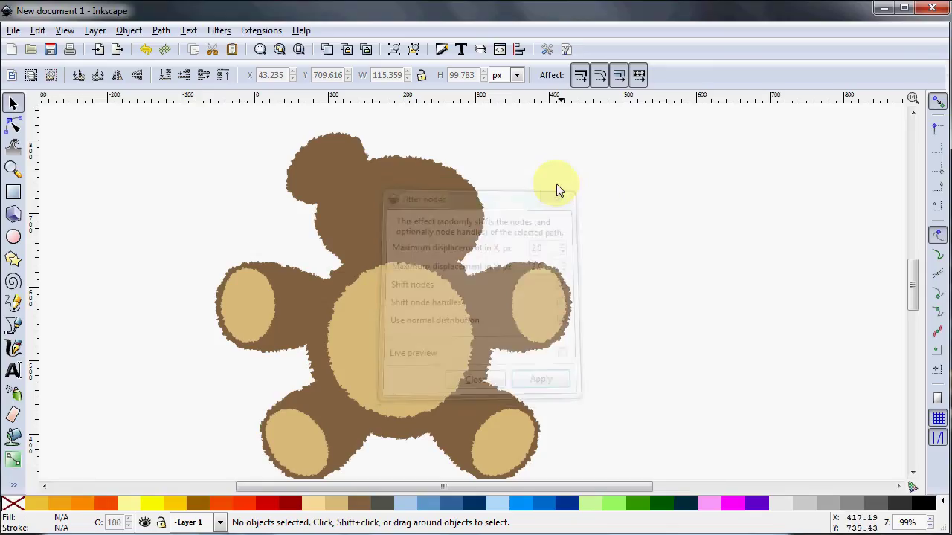
- Duplicate the furry ear, fill the copy with the belly's tan and shrink it about its centre to roughly 96 by 83 px
left_click(317, 157)
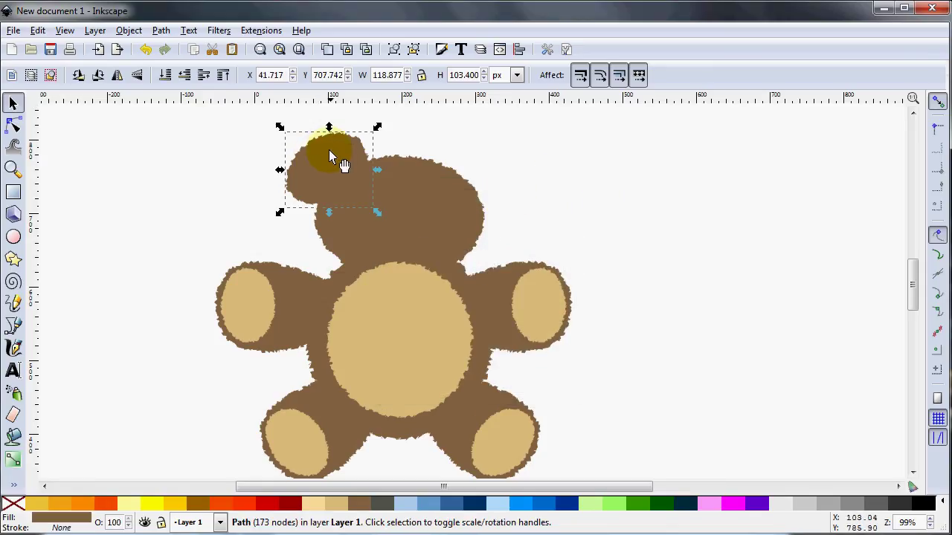
key("ctrl")
left_click(338, 507)
key("ctrl")
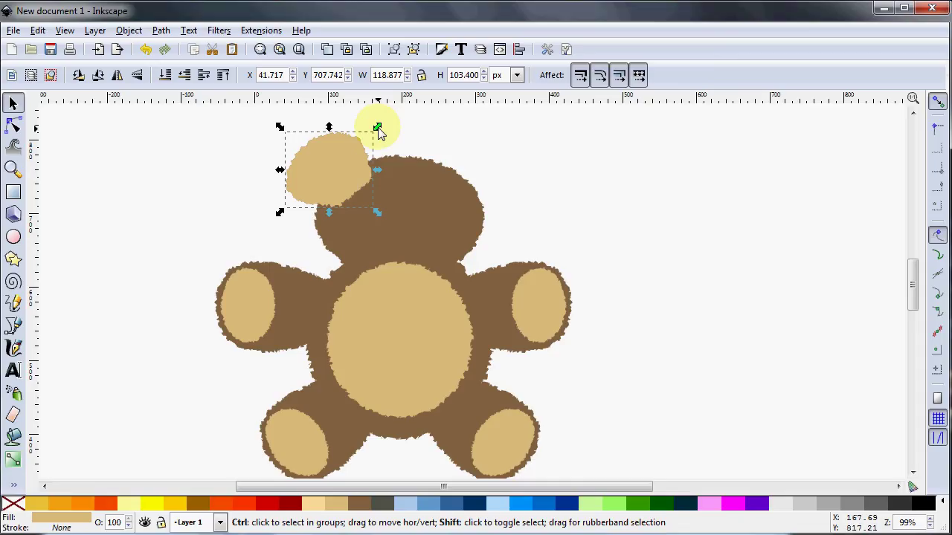
mouse_move(378, 131)
left_mouse_down()
mouse_move(370, 143)
mouse_move(373, 135)
left_mouse_up()
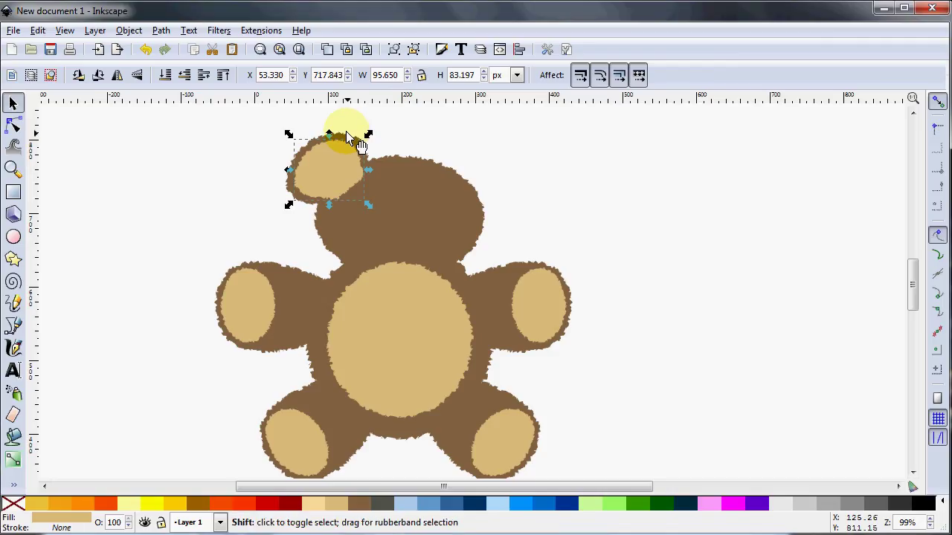
- Duplicate both ear parts, mirror the copy horizontally and move it straight across to the head's upper right, at about X 237 px
left_click(346, 136, "shift")
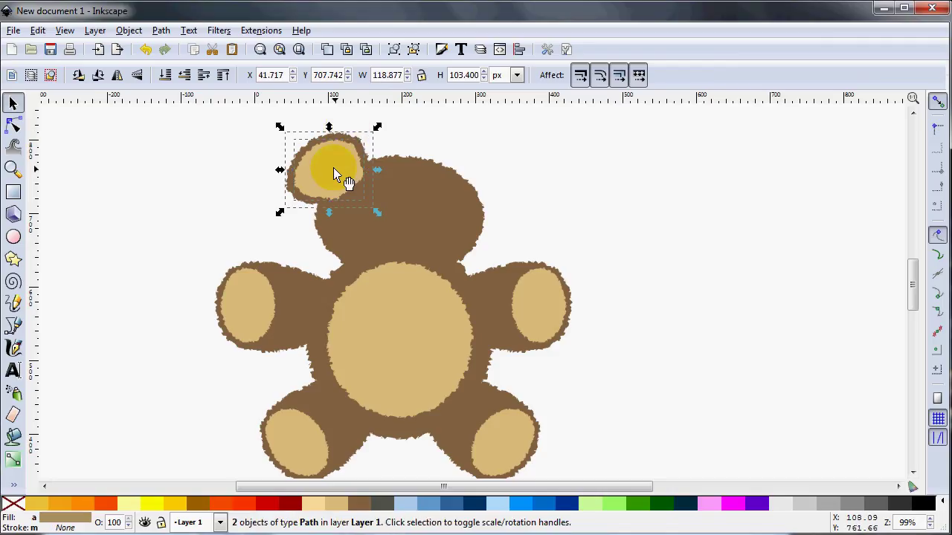
key("ctrl")
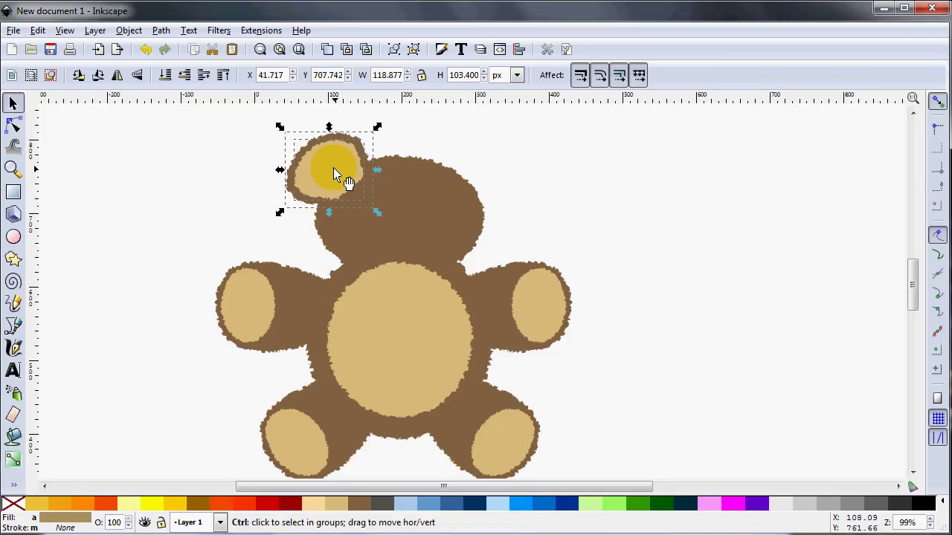
left_click(118, 78)
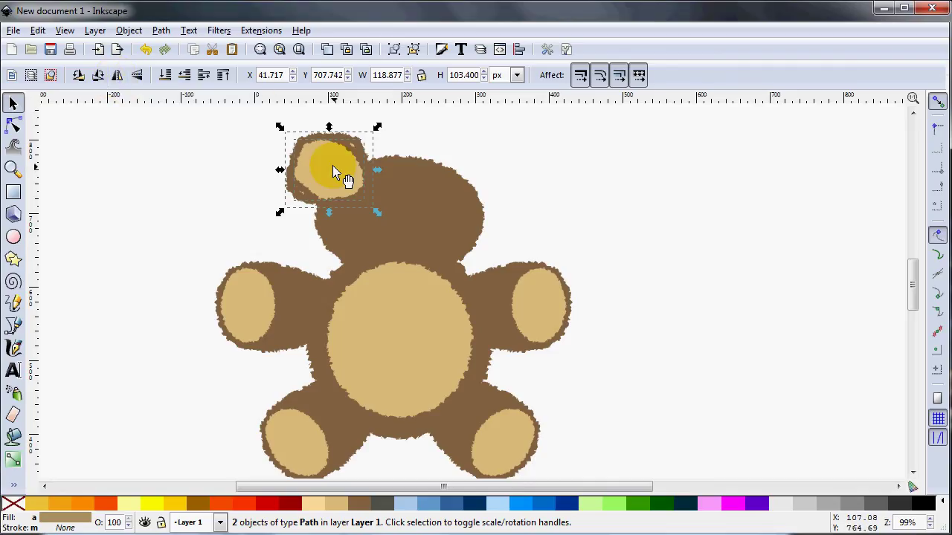
key("ctrl")
left_click_drag(333, 169, 477, 160)
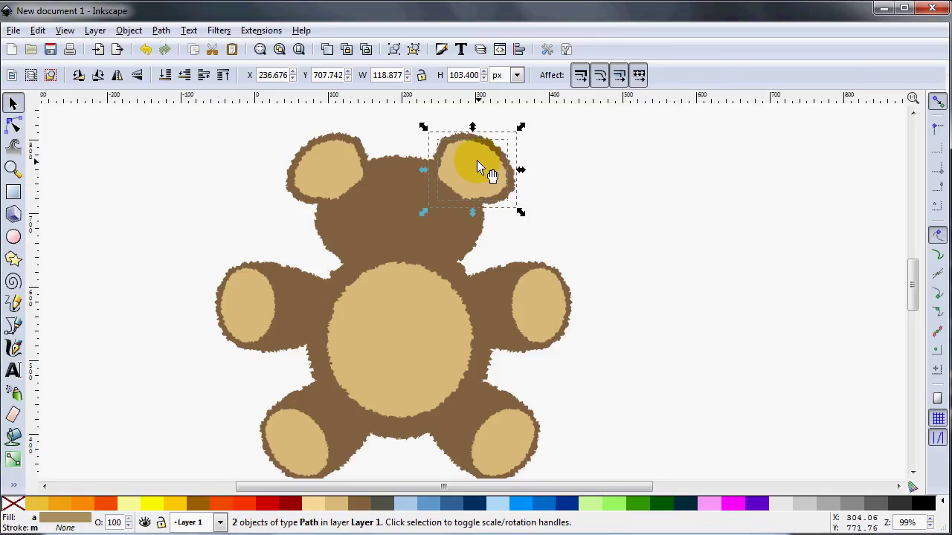
left_click(629, 214)
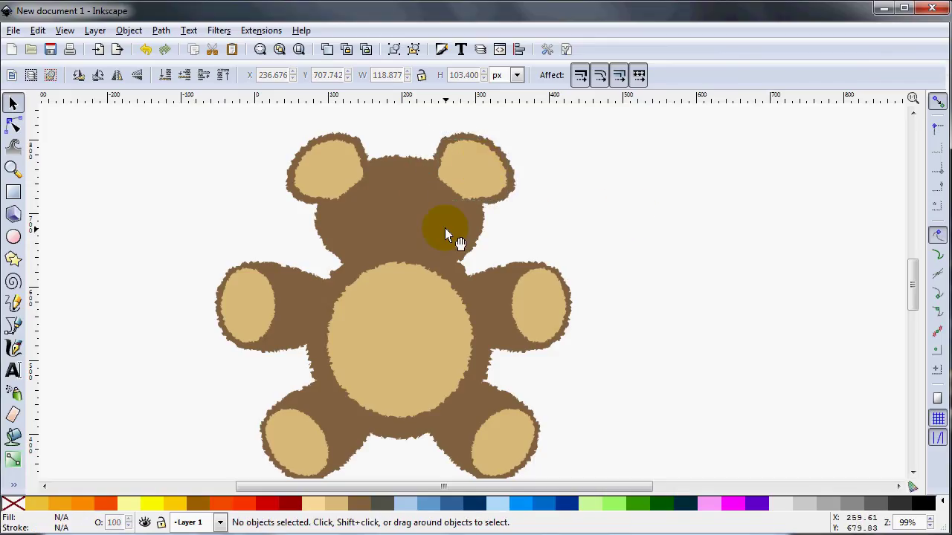
- Draw a circle beside the bear, fill it light grey, shrink it to about 65 px and place it on the head's left half
left_click(13, 236)
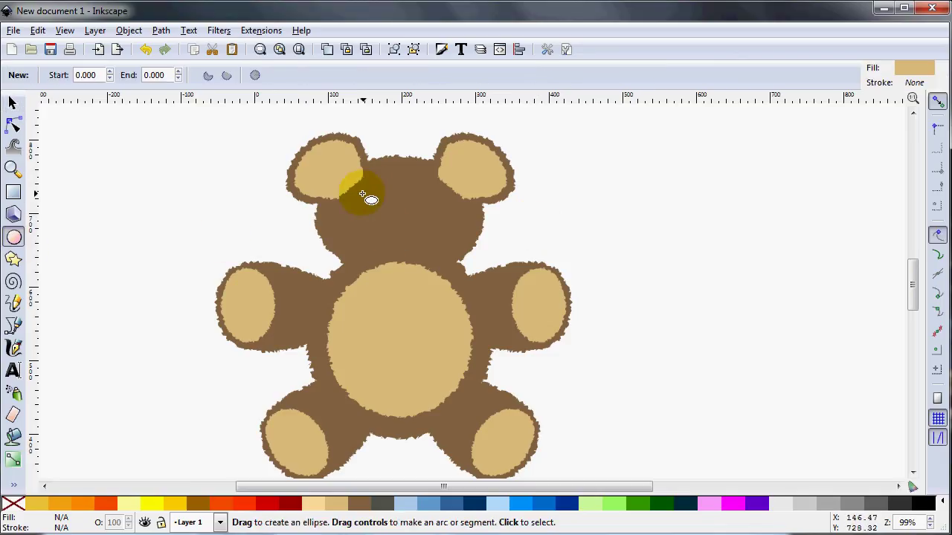
left_click_drag(149, 182, 179, 212)
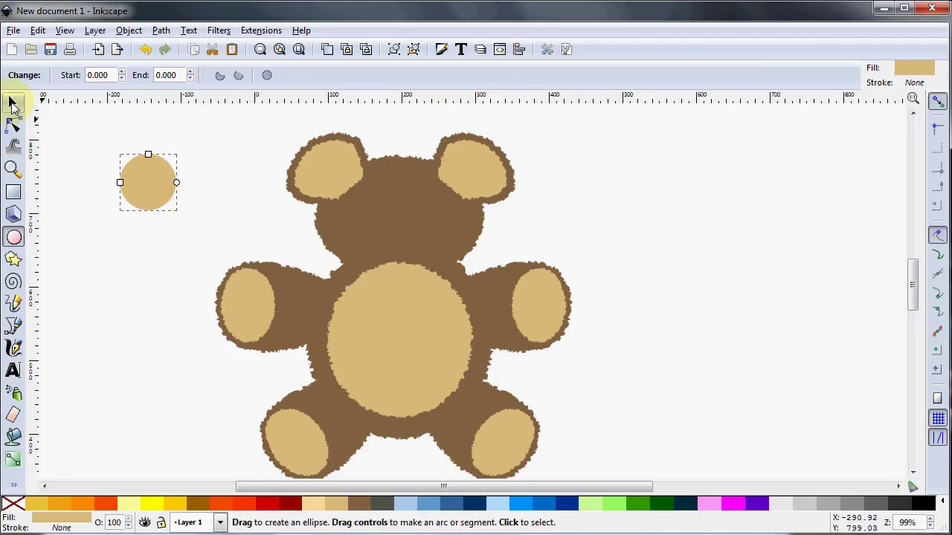
left_click(14, 104)
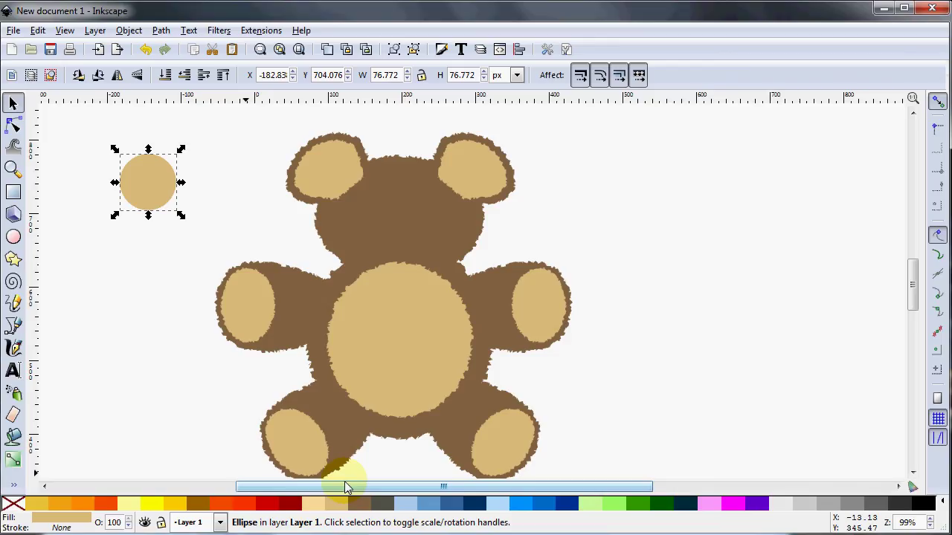
left_click(786, 505)
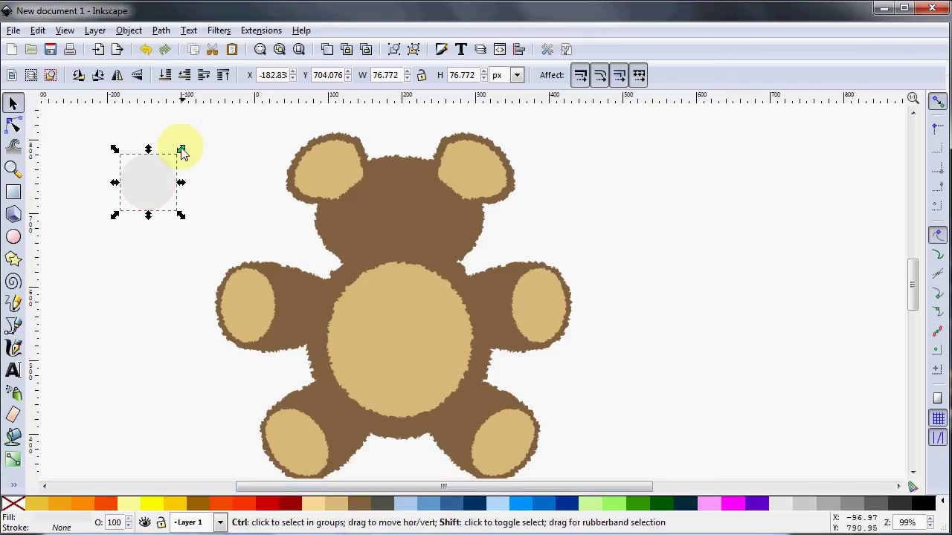
left_click_drag(182, 151, 172, 159)
left_click_drag(152, 197, 377, 215)
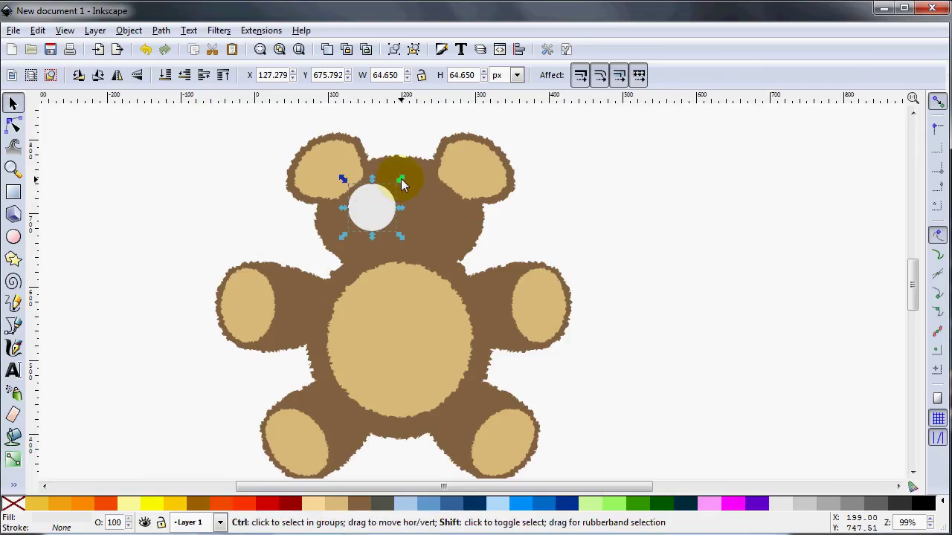
- Fill the eye circle on the head with black and shrink it to about 30 px across
left_click_drag(400, 180, 384, 207)
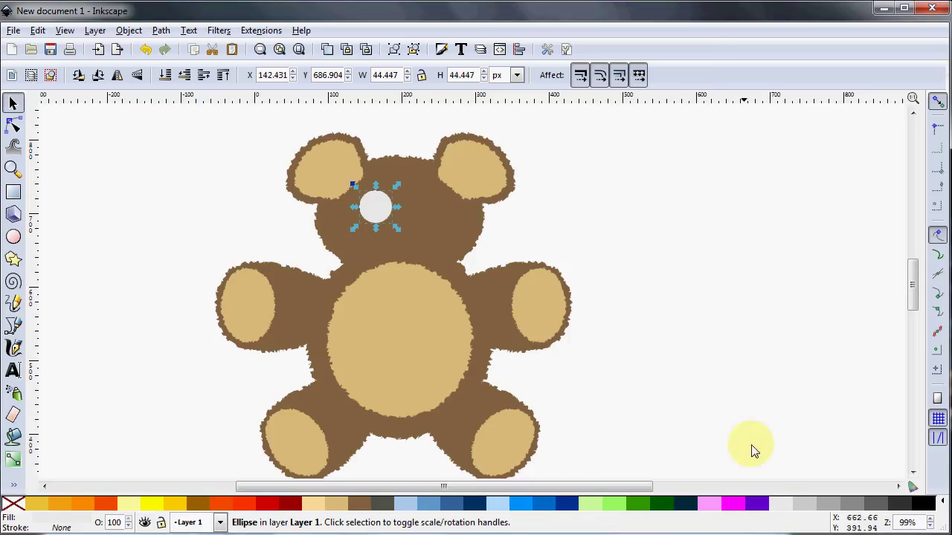
left_click(925, 505)
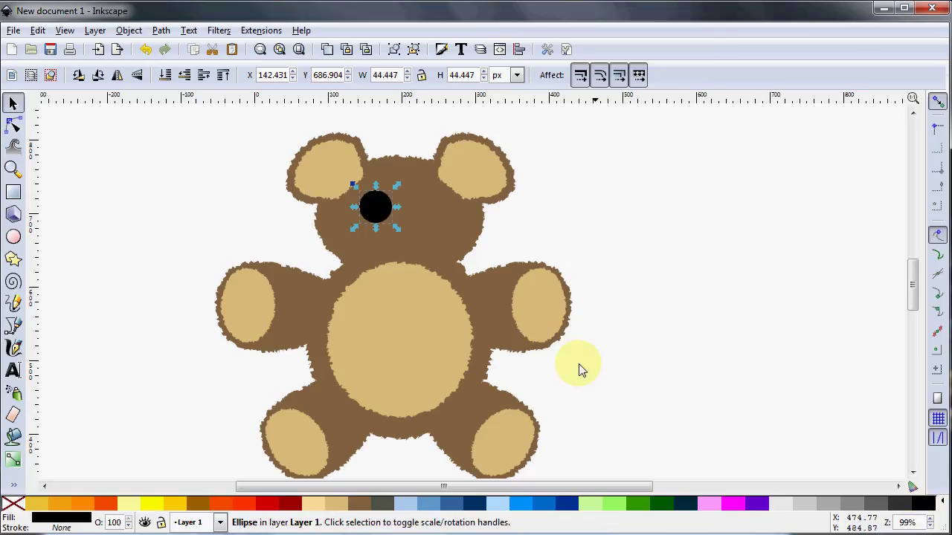
key("ctrl")
mouse_move(398, 185)
left_mouse_down()
mouse_move(397, 211)
mouse_move(393, 193)
left_mouse_up()
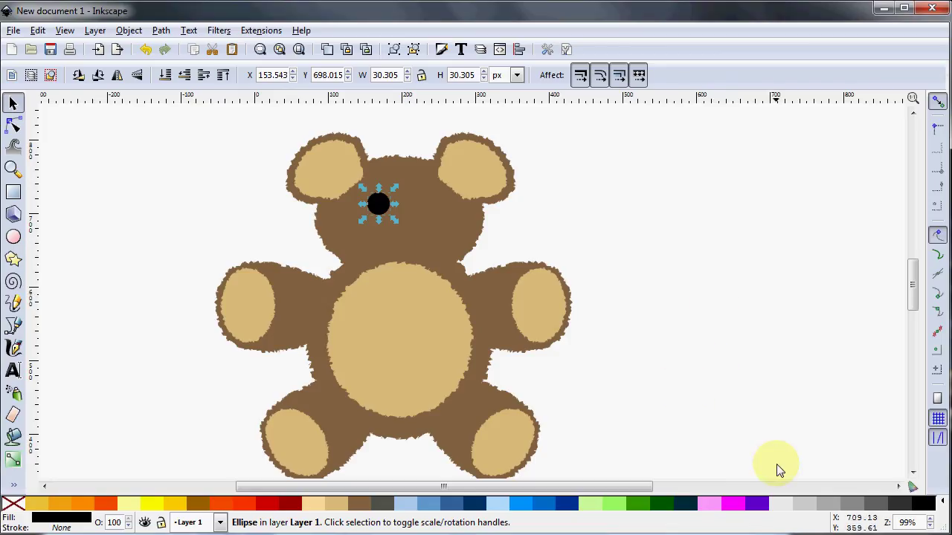
- Duplicate the black eye circle, fill the copy brown and shrink it about its centre to roughly 24 px
left_click(364, 507)
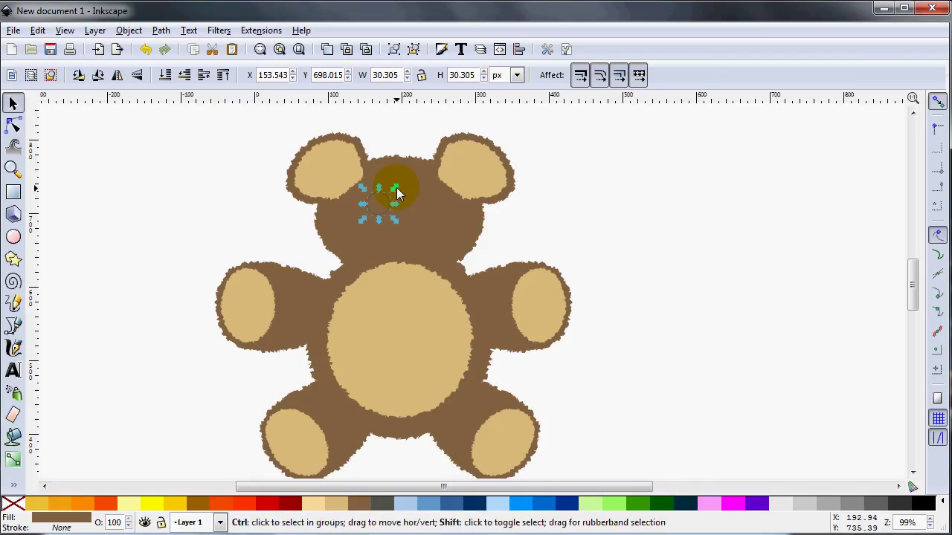
left_click_drag(396, 187, 395, 189)
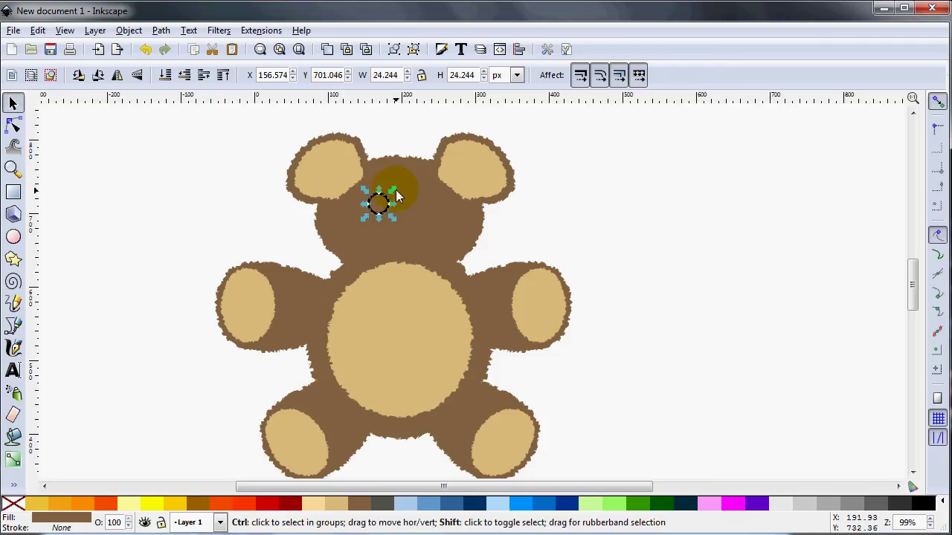
- Shrink the brown eye circle to about 22 px, then add a black duplicate of it shrunk about its centre to about 20 px
left_click_drag(396, 188, 397, 190)
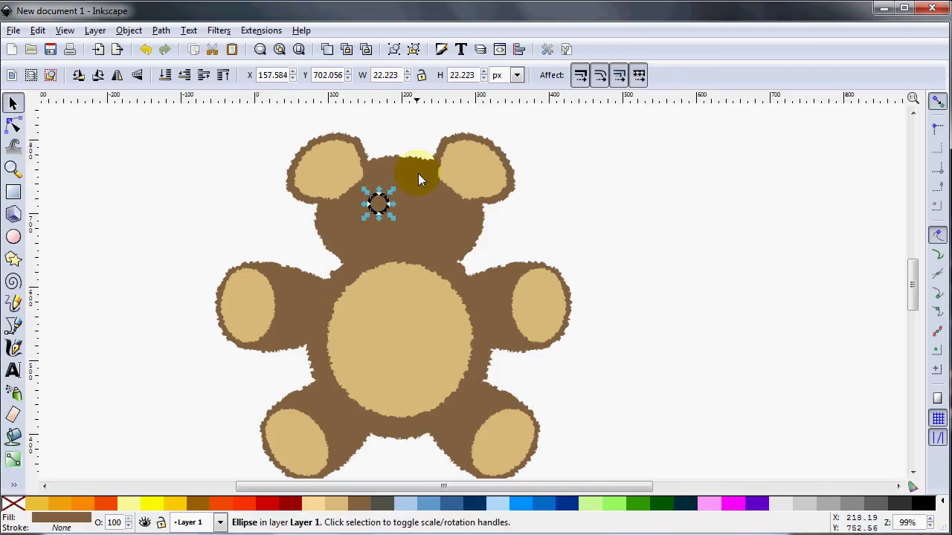
left_click(414, 136)
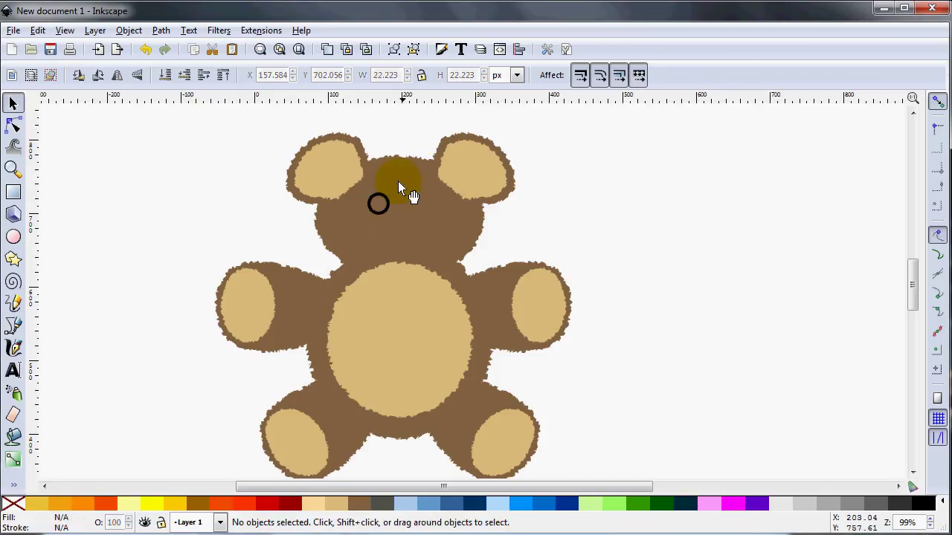
left_click(379, 202)
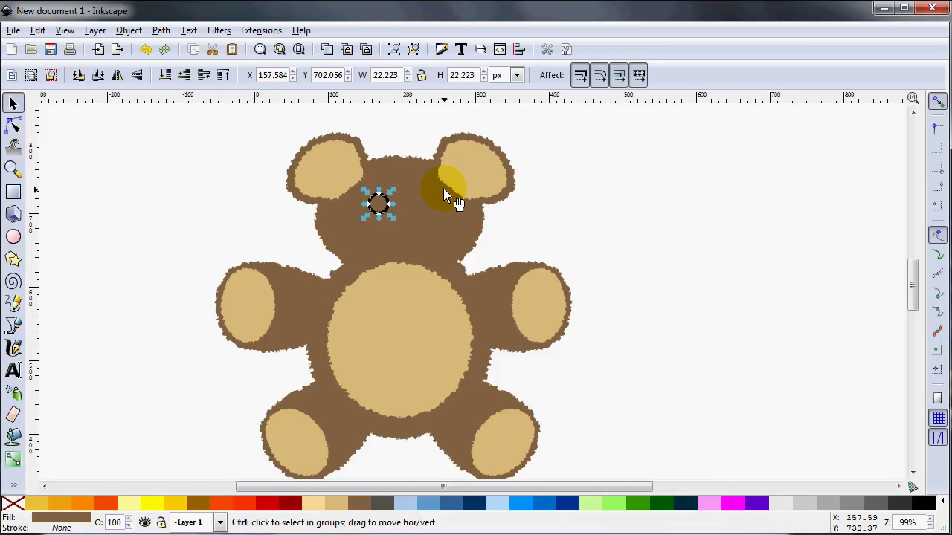
left_click(925, 506)
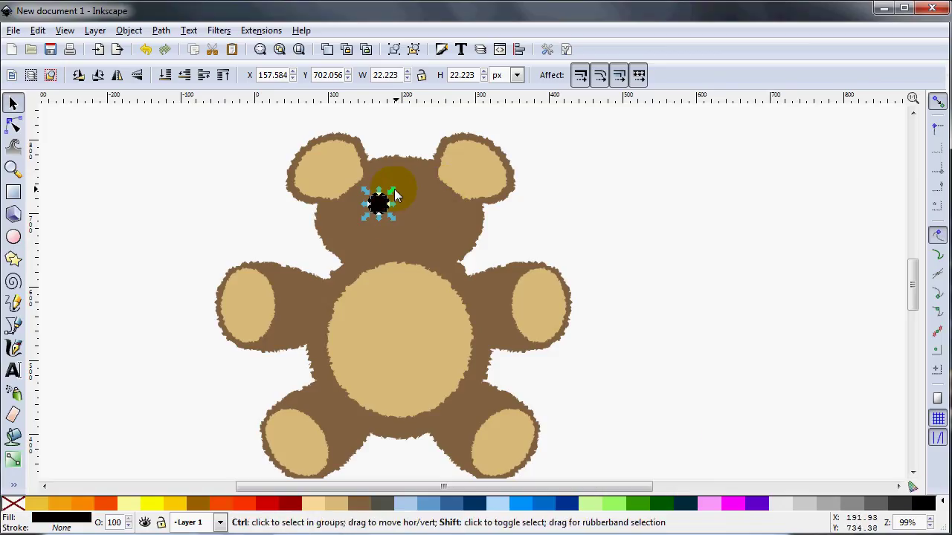
left_click_drag(393, 191, 394, 191)
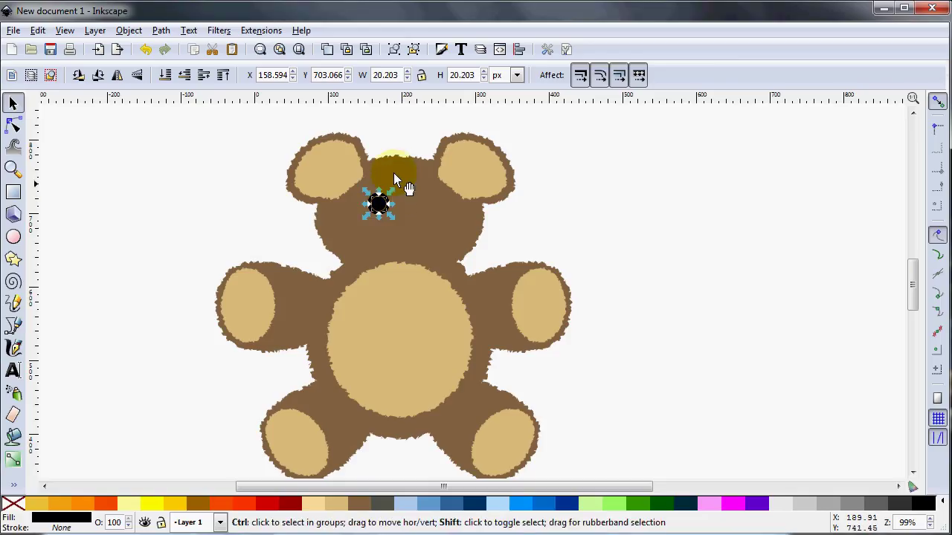
key("e")
key("Escape")
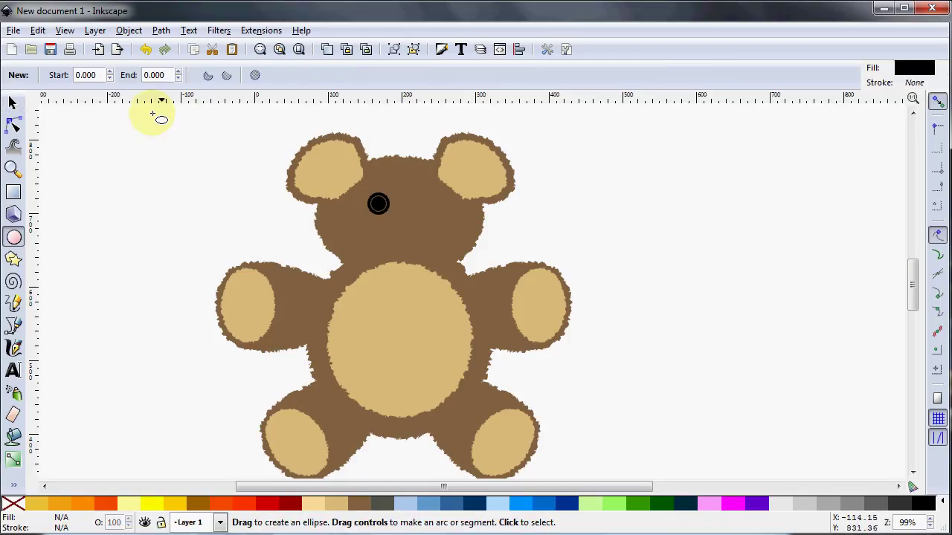
left_click(13, 103)
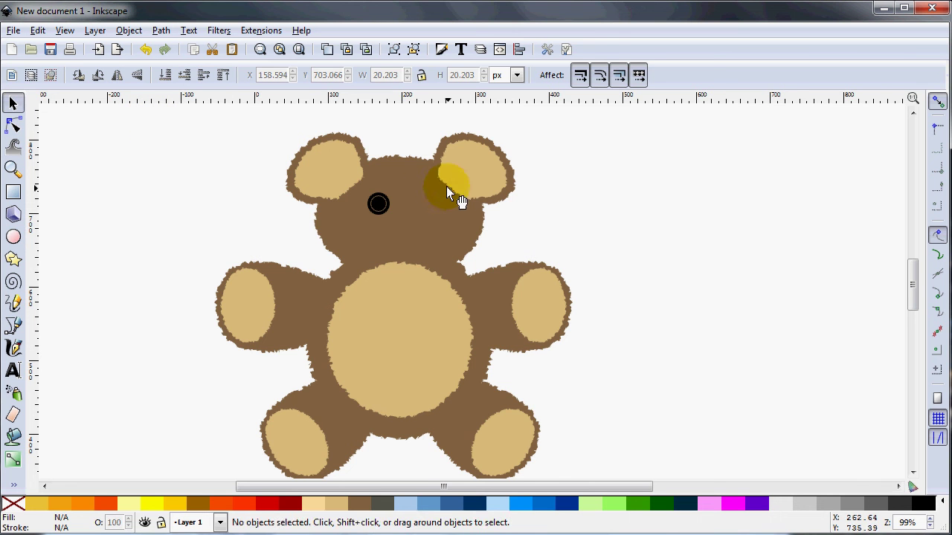
- Shrink the inner black circle of the eye about its centre to about 18 px across
scroll(401, 197, "up", 2)
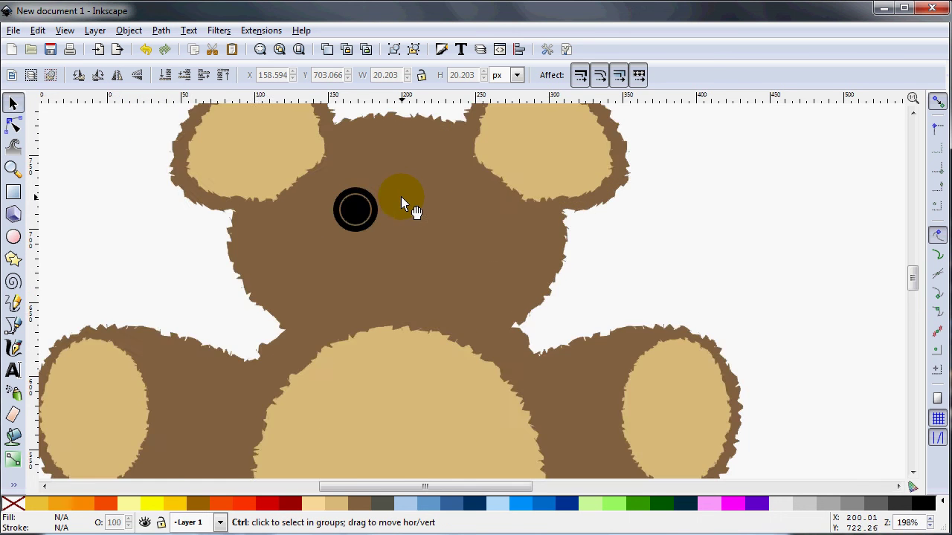
scroll(400, 197, "up", 2)
left_click(365, 217)
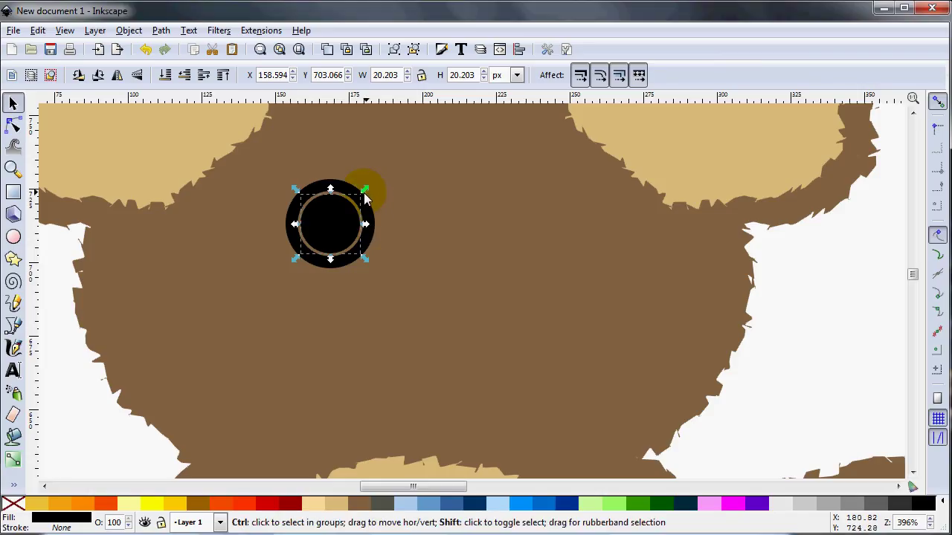
left_click_drag(365, 193, 365, 195)
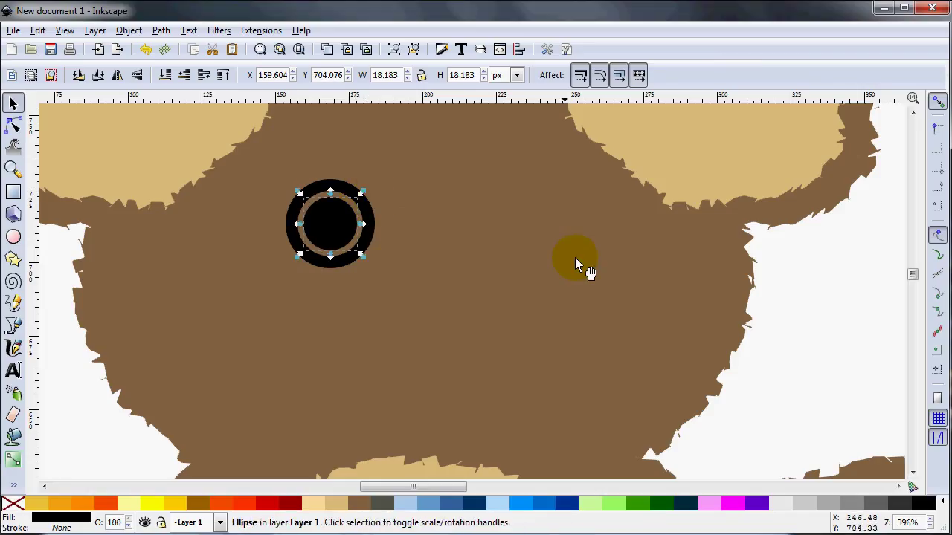
- Select all three eye circles together, duplicate them and move the copy straight across the head to about X 200 px
scroll(600, 268, "down", 1)
scroll(600, 269, "down", 3)
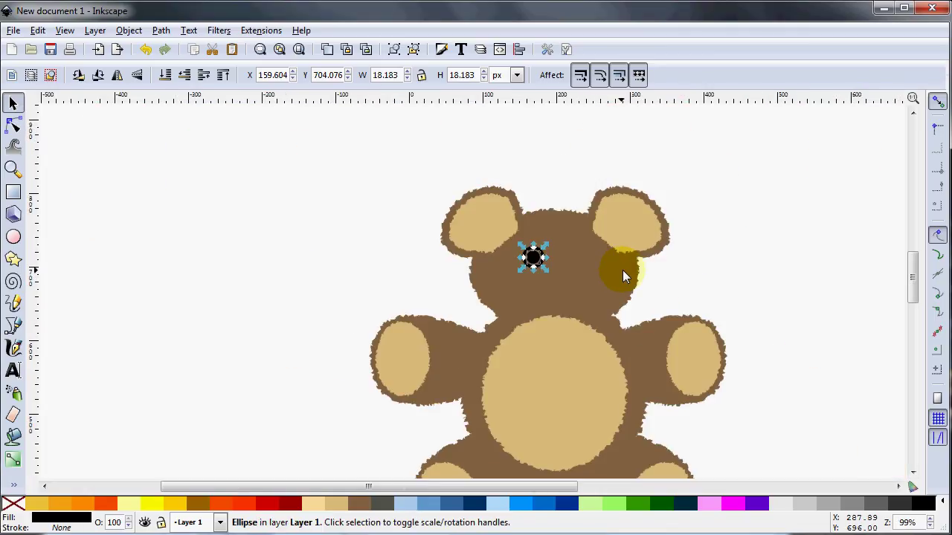
left_click_drag(903, 276, 909, 291)
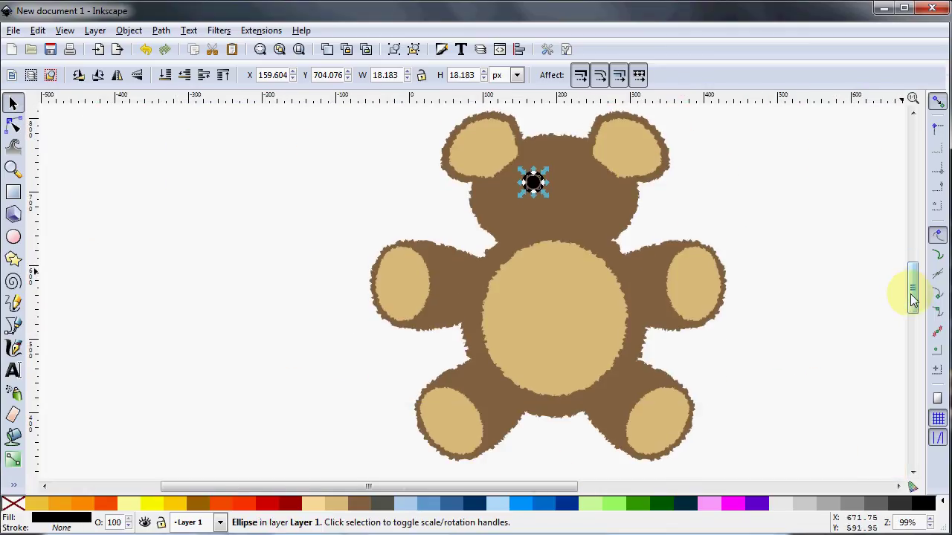
left_click(786, 223)
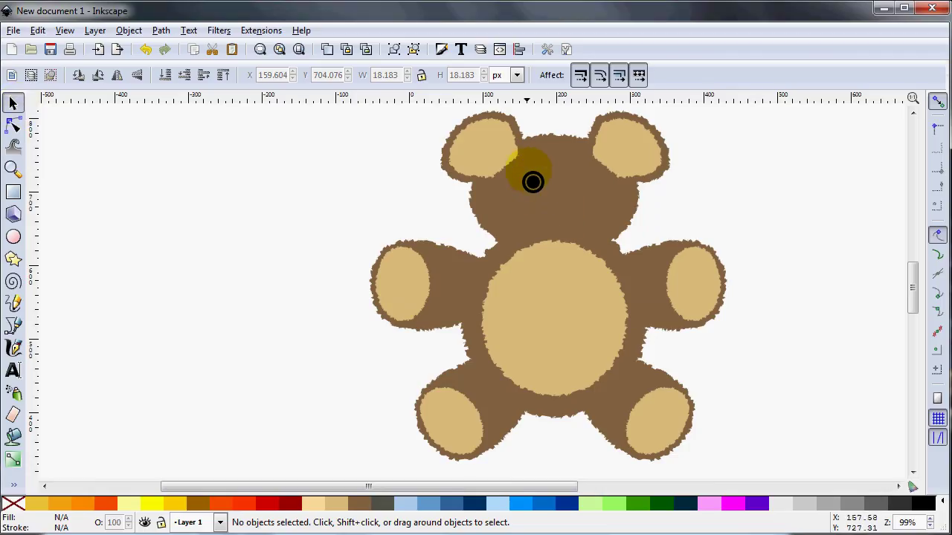
left_click_drag(563, 120, 514, 205)
key("ctrl")
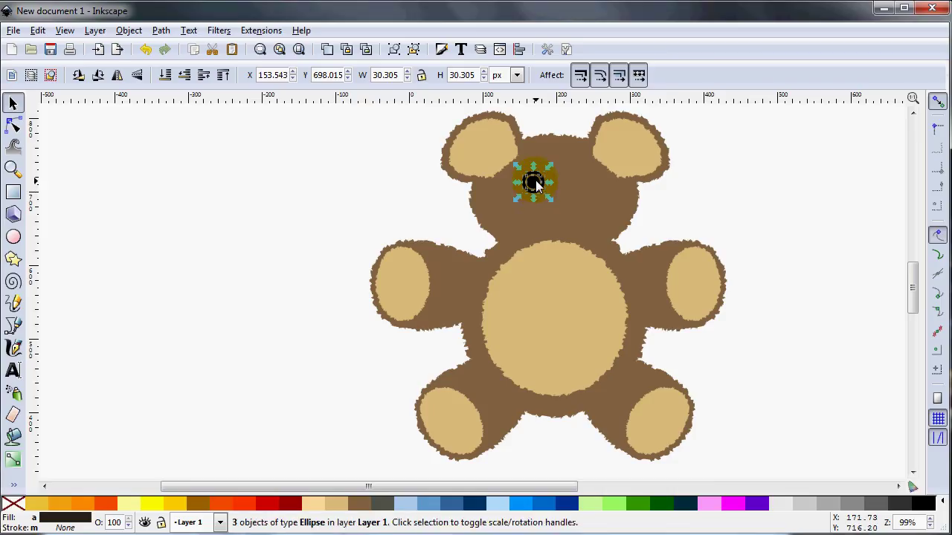
key("ctrl")
key("ctrl+d")
left_click_drag(535, 185, 583, 194)
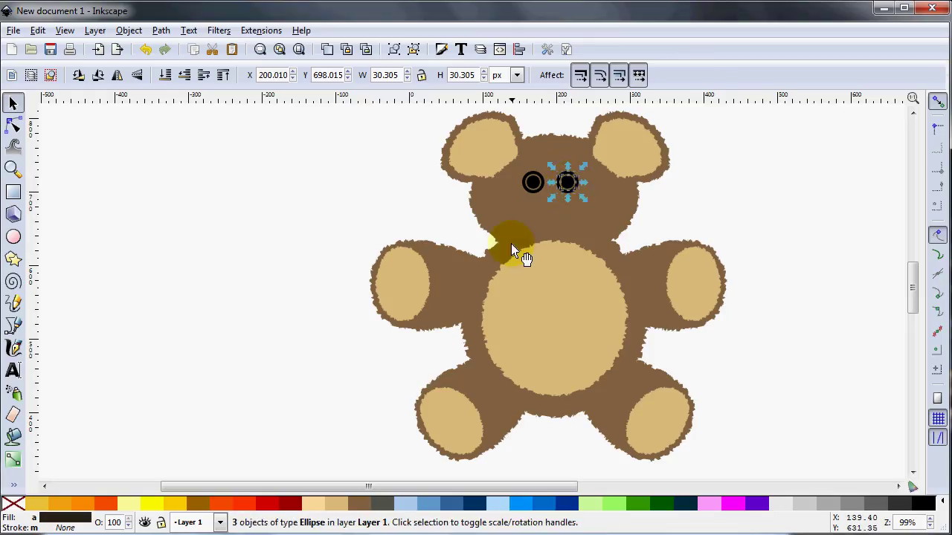
left_click(732, 186)
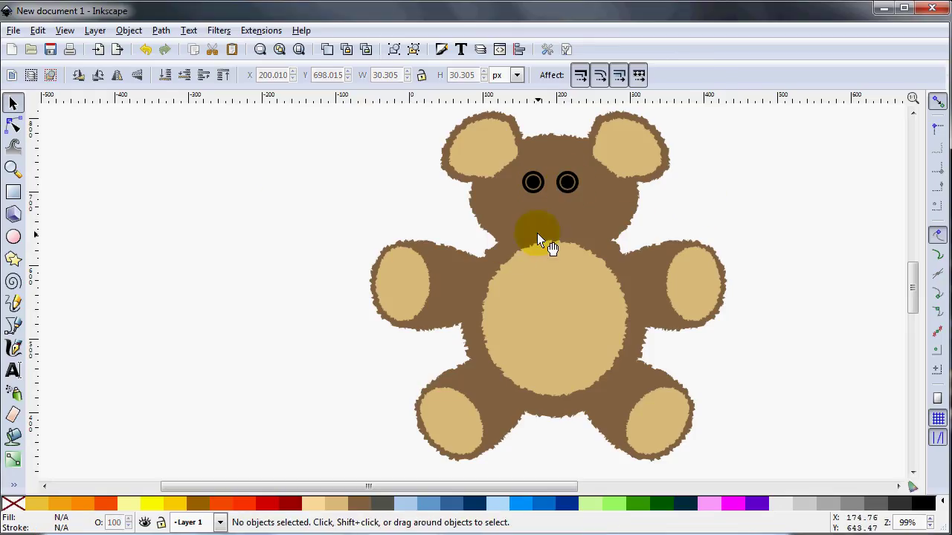
left_click(15, 239)
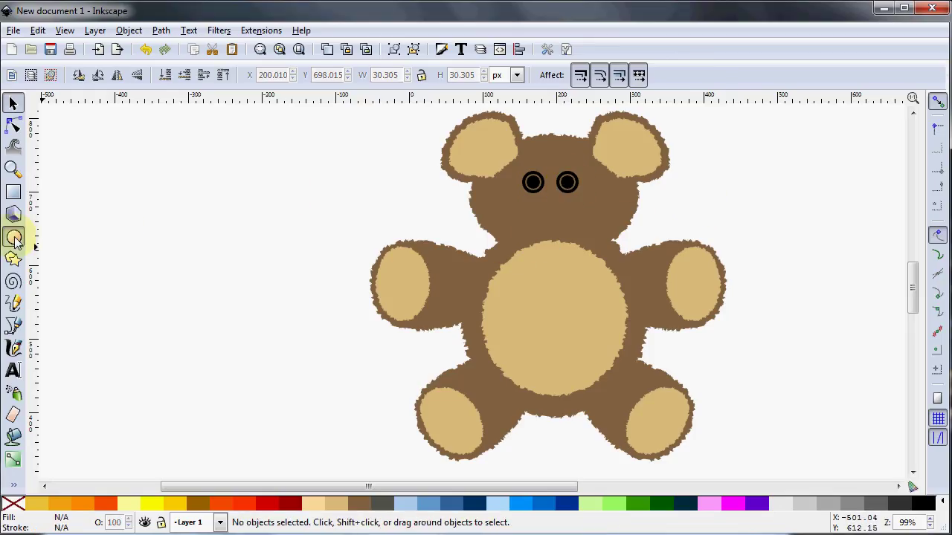
mouse_move(226, 162)
left_mouse_down()
mouse_move(248, 183)
mouse_move(239, 176)
left_mouse_up()
key("s")
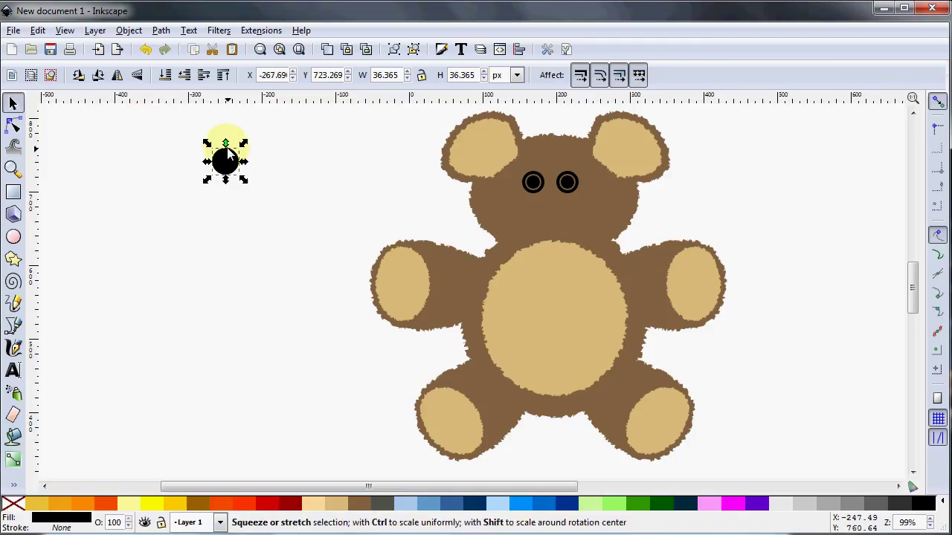
key("Delete")
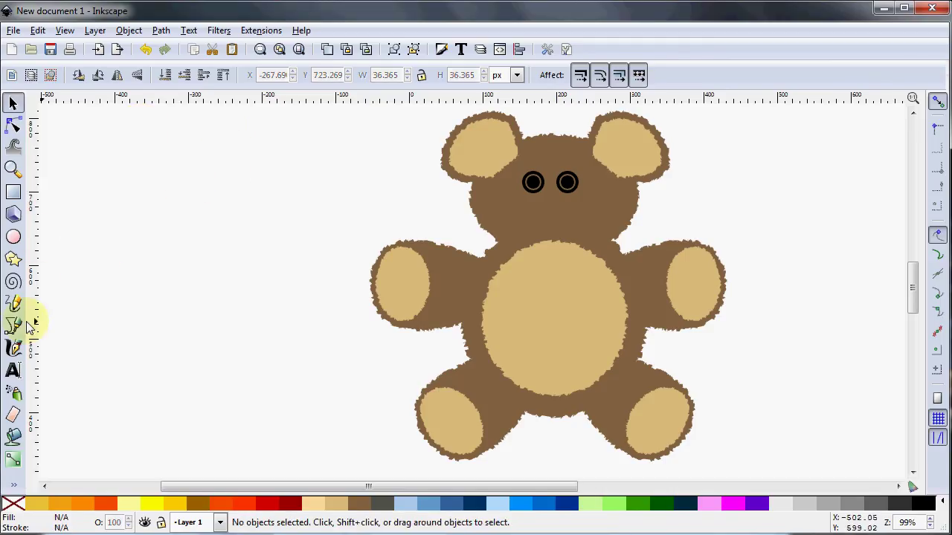
- Draw a closed six-sided nose outline with straight segments beside the bear, tapering to a lower point, about 41 by 43 px
left_click(15, 326)
left_click(217, 180)
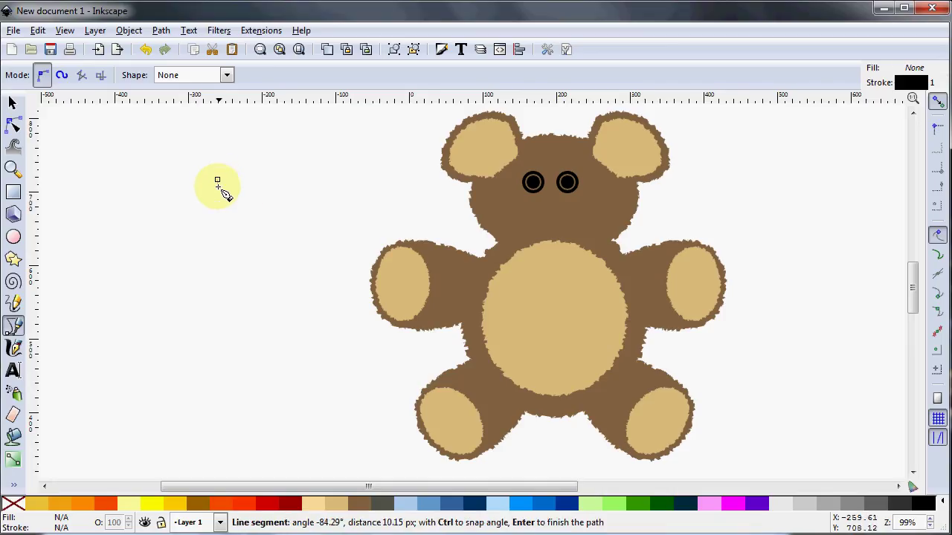
left_click(219, 200)
left_click(233, 205)
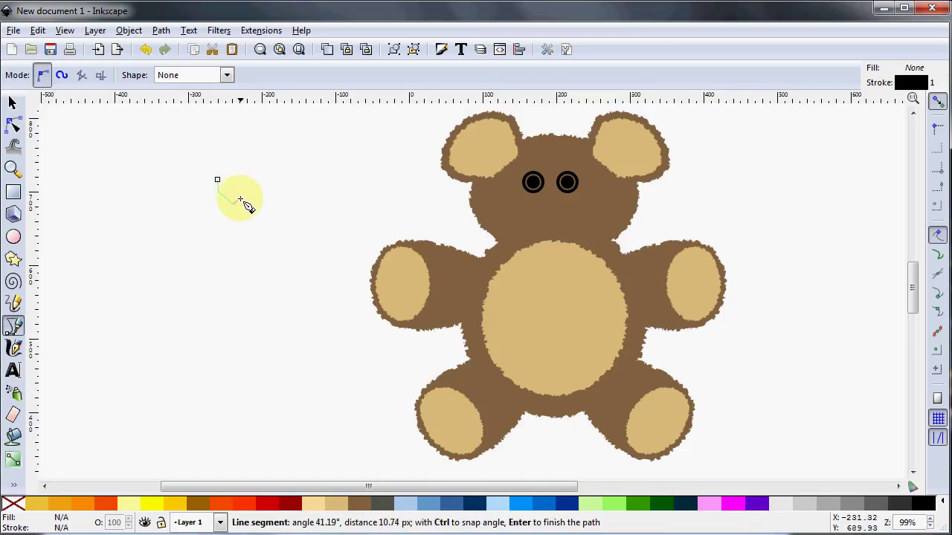
left_click(246, 195)
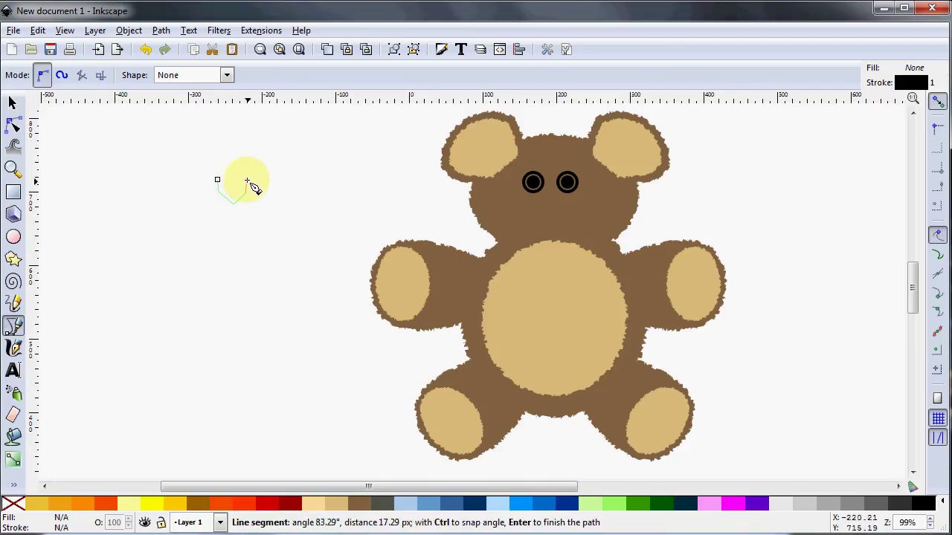
left_click(248, 186)
left_click(232, 175)
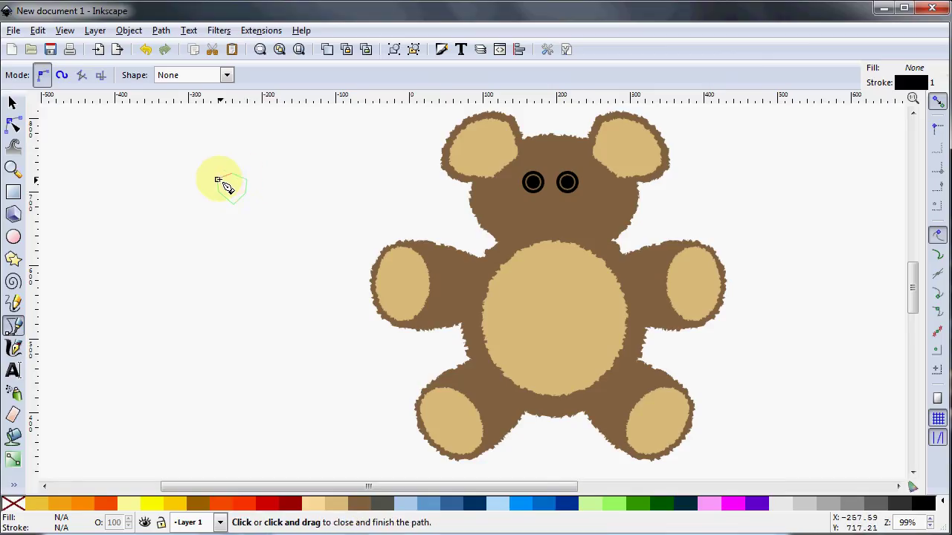
left_click(218, 179)
- Even out the nose outline by lowering its upper-left node to about Y 715.7 px and its lower-left node to about Y 698.3 px
left_click(14, 125)
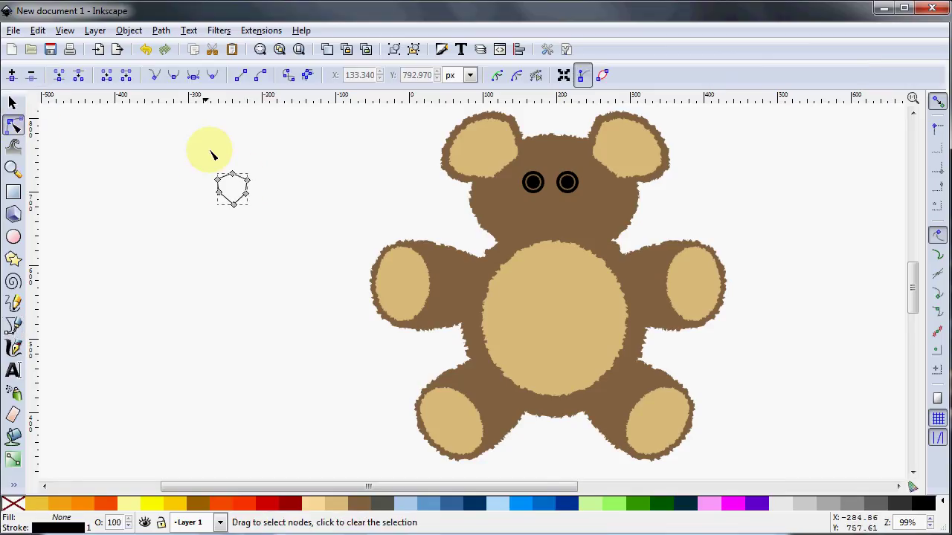
scroll(251, 150, "up", 1)
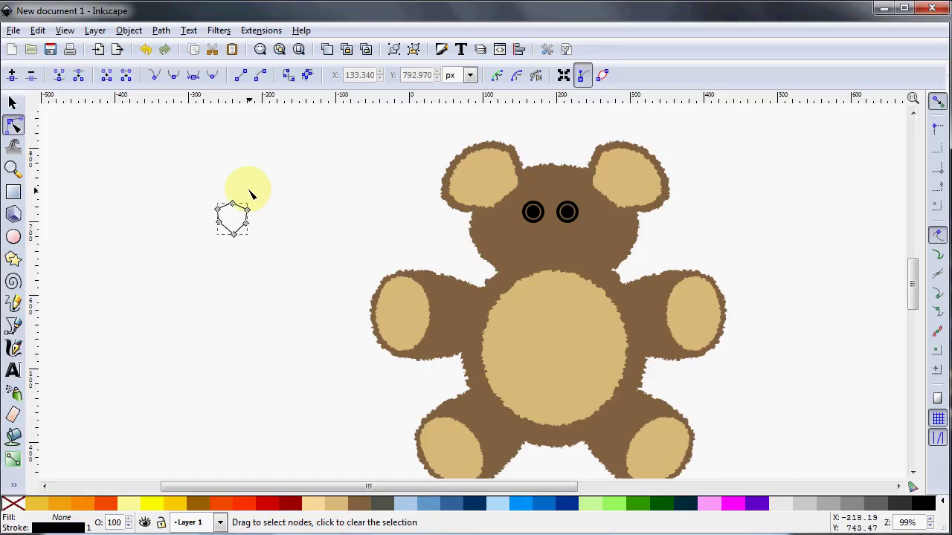
scroll(250, 190, "up", 4, "ctrl")
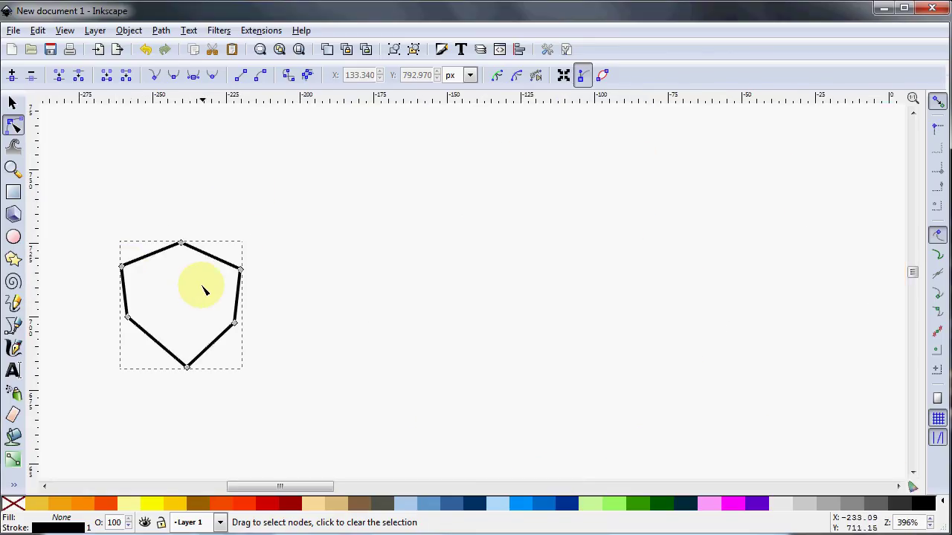
left_click_drag(127, 275, 128, 271)
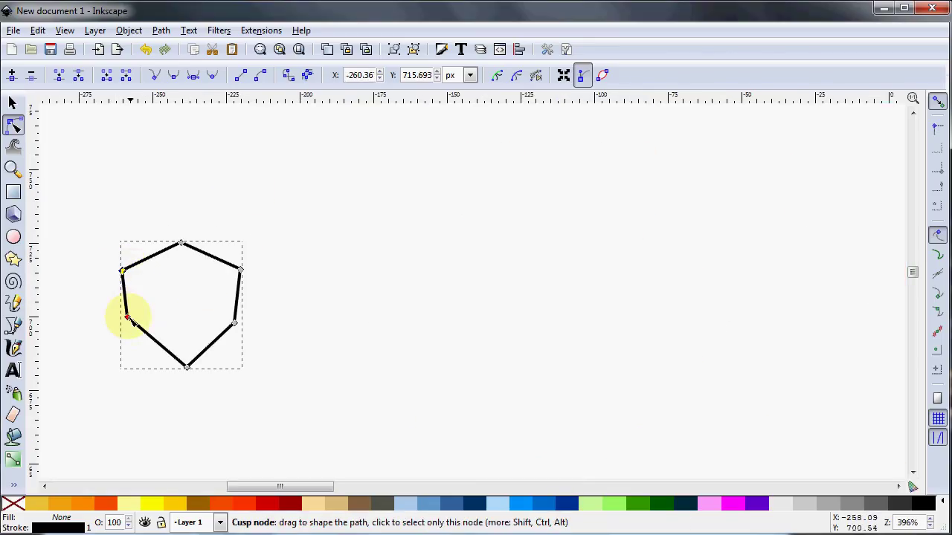
left_click_drag(126, 320, 127, 323)
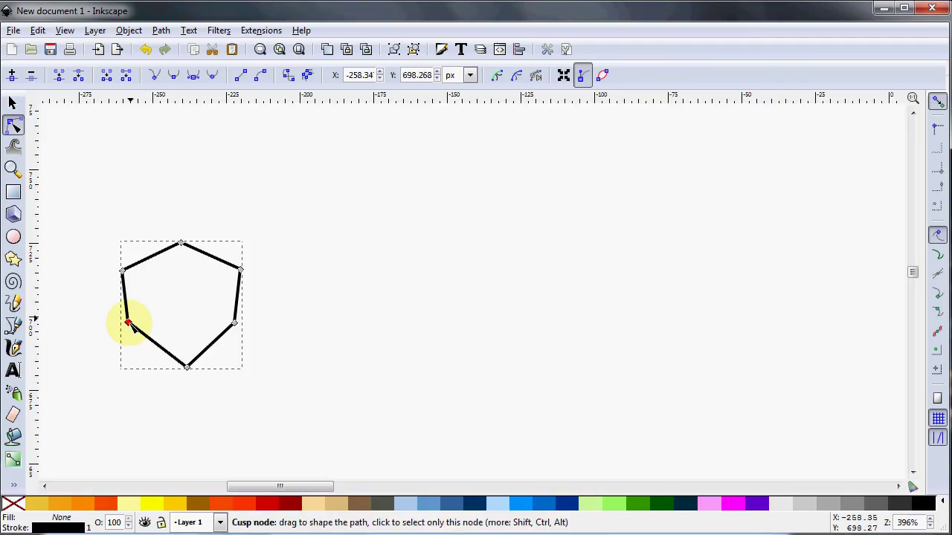
- Make all six nodes of the nose outline smooth so it becomes a rounded triangular shape
left_click(15, 103)
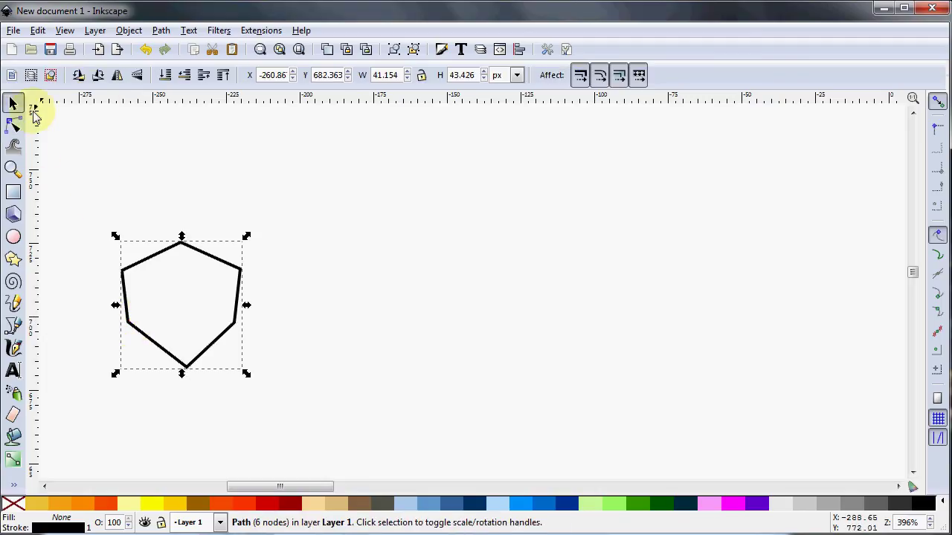
left_click(14, 125)
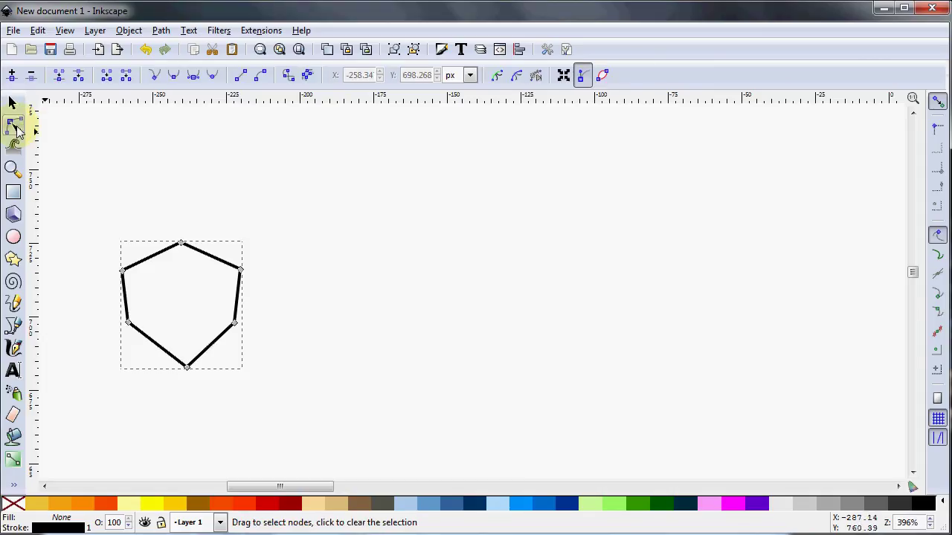
left_click_drag(88, 184, 339, 418)
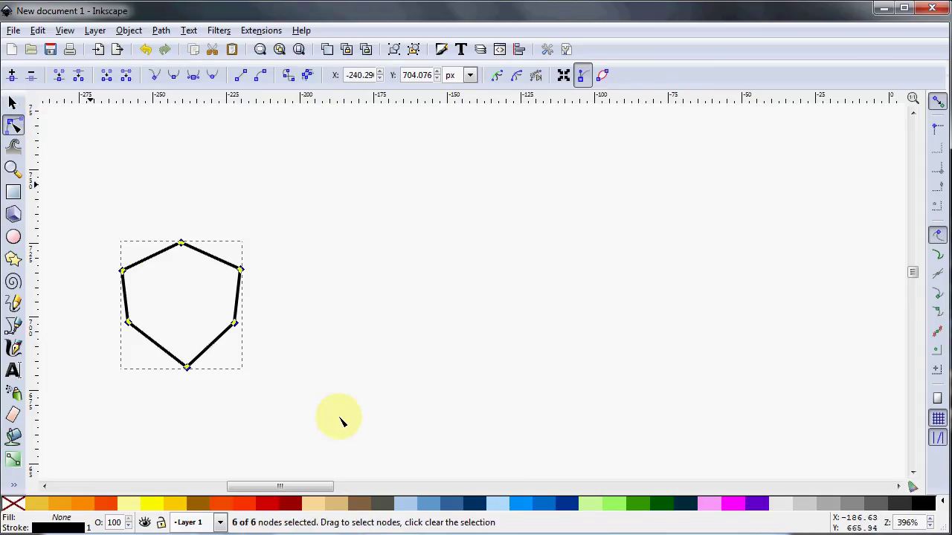
left_click(175, 77)
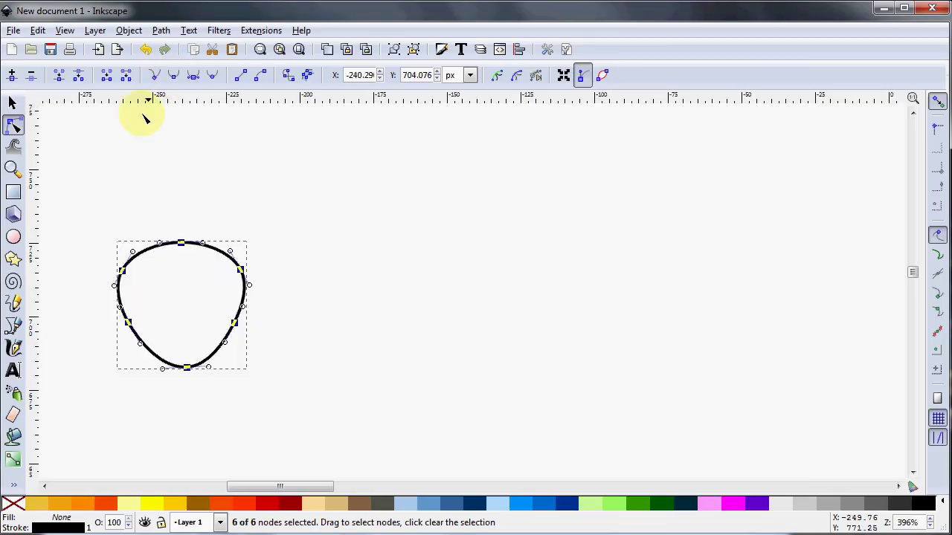
left_click(12, 103)
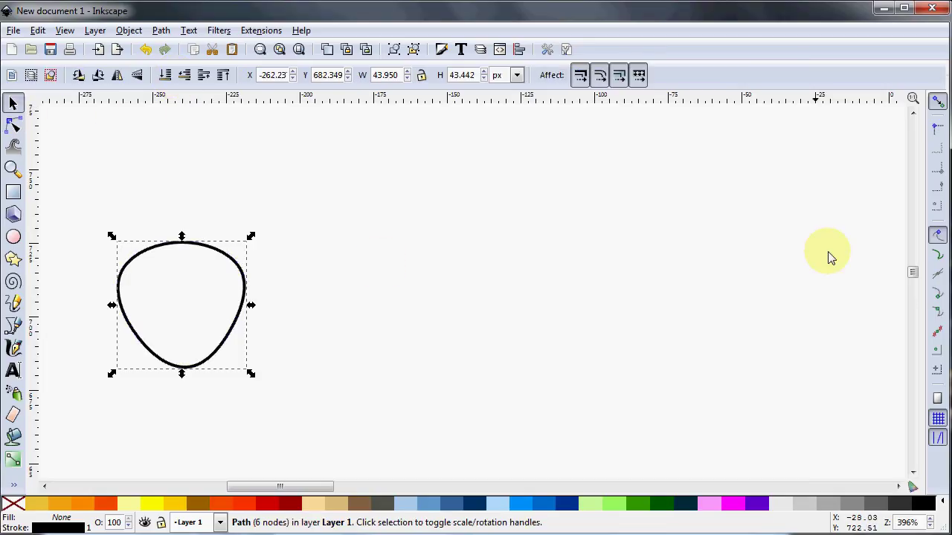
scroll(685, 299, "down", 2)
scroll(686, 300, "down", 2)
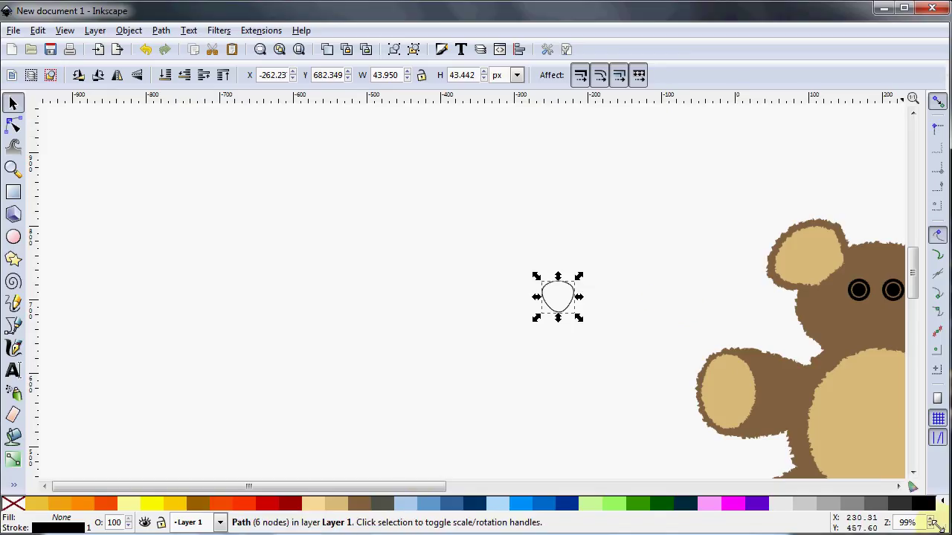
left_click_drag(408, 484, 566, 487)
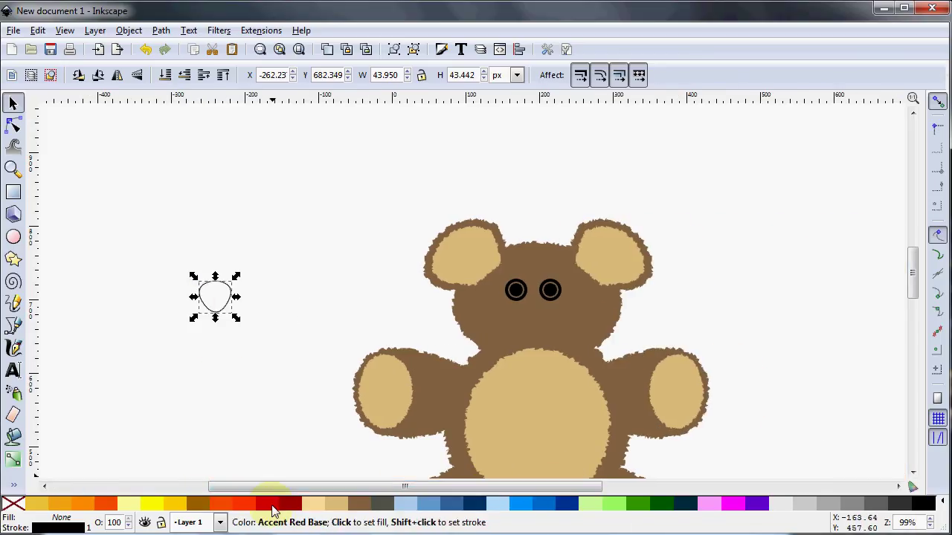
- Fill the nose with Accent Red Base, remove its stroke and move it onto the bear's face just below the eyes
left_click(271, 504)
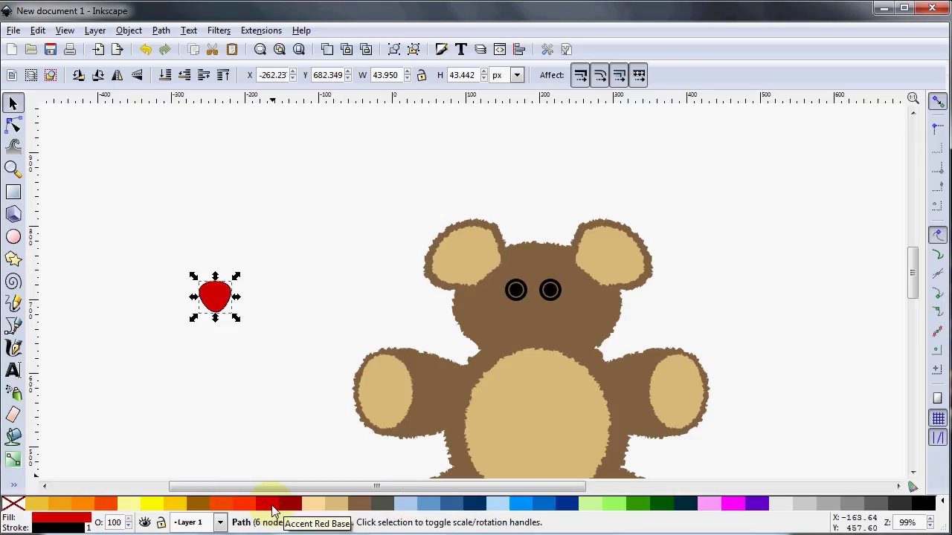
left_click(15, 507, "shift")
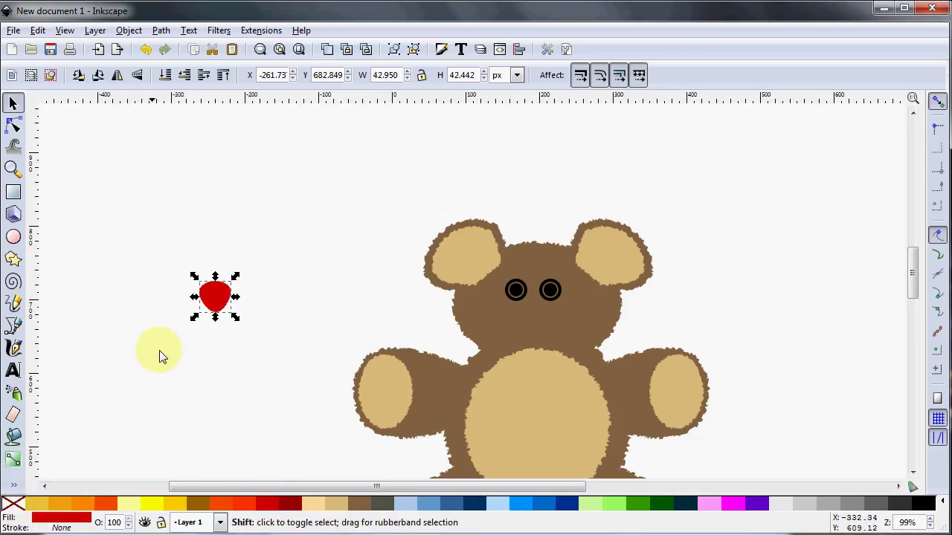
mouse_move(227, 305)
left_mouse_down()
mouse_move(553, 325)
mouse_move(540, 315)
left_mouse_up()
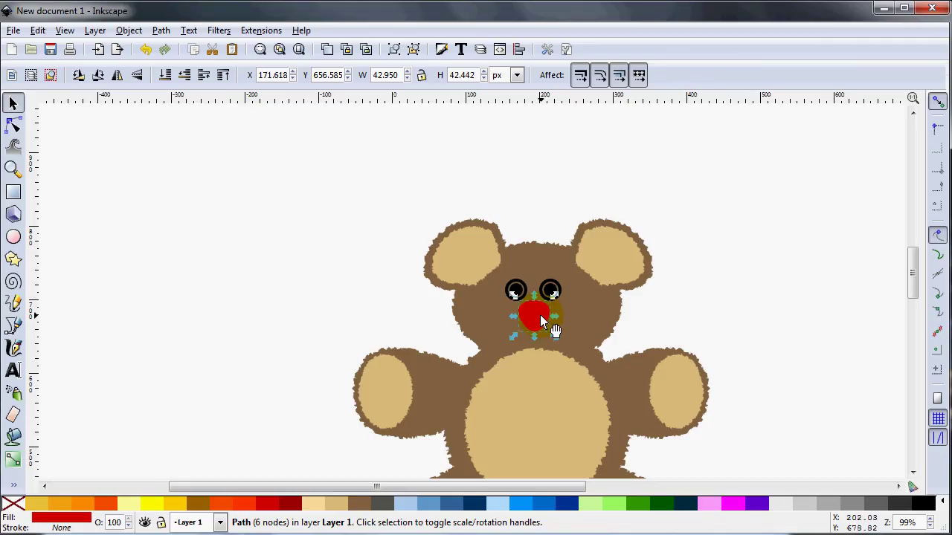
- Scale the red nose down proportionally around its centre to about 26.6 by 26.3 px
key("less")
key("less")
key("less")
key("less")
key("less")
key("less")
key("less")
key("less")
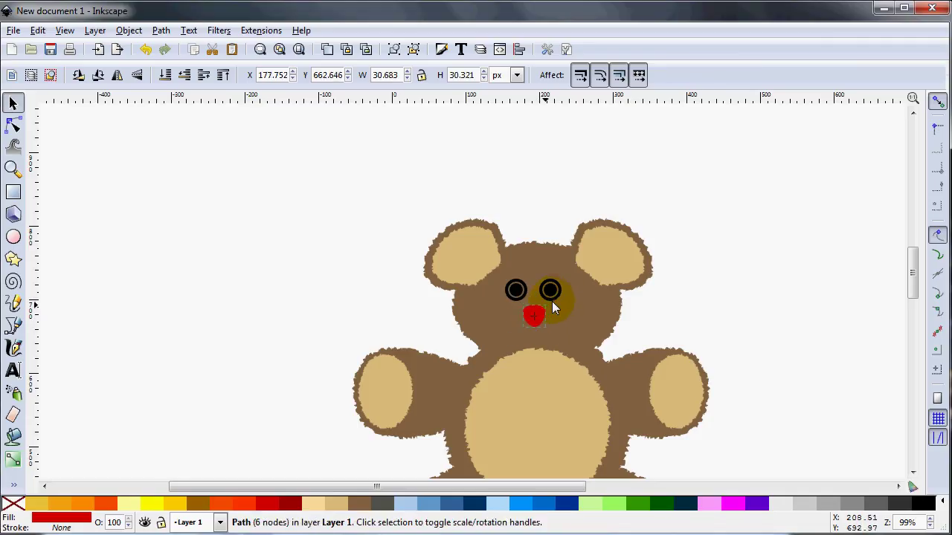
- Nudge the nose slightly up and left to about X 178.8 px, Y 670.7 px, centred beneath the eyes, and deselect it
key("alt+Left")
key("alt+Up")
key("alt+Up")
key("alt+Up")
key("alt+Up")
key("alt+Up")
key("alt+Up")
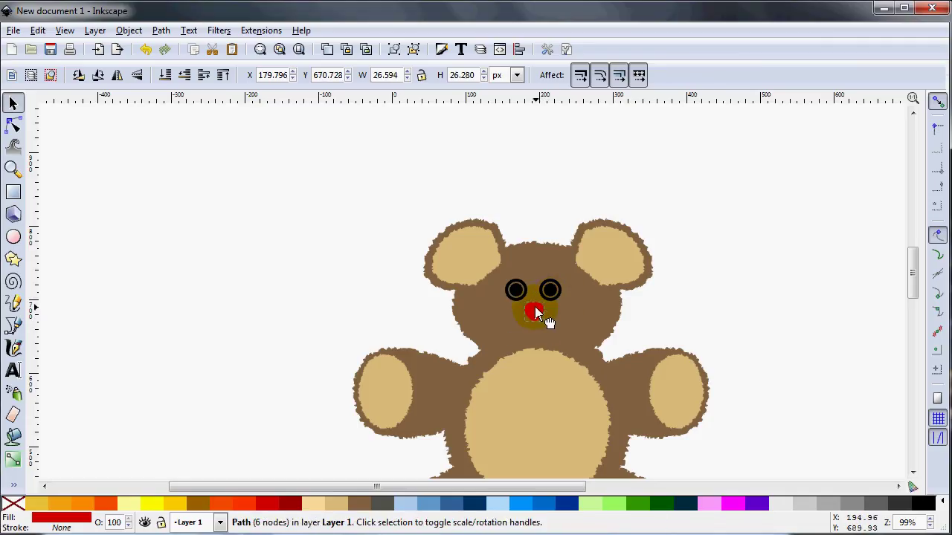
left_click(550, 317)
left_click(753, 301)
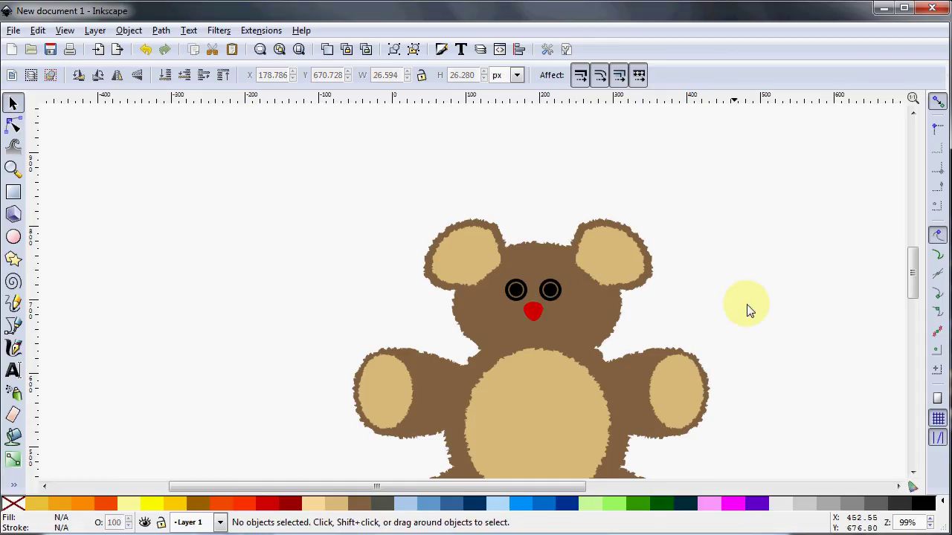
- Lower the left ear's tan inner patch one level behind the brown ear shape and raise it back in front
left_click_drag(912, 264, 913, 281)
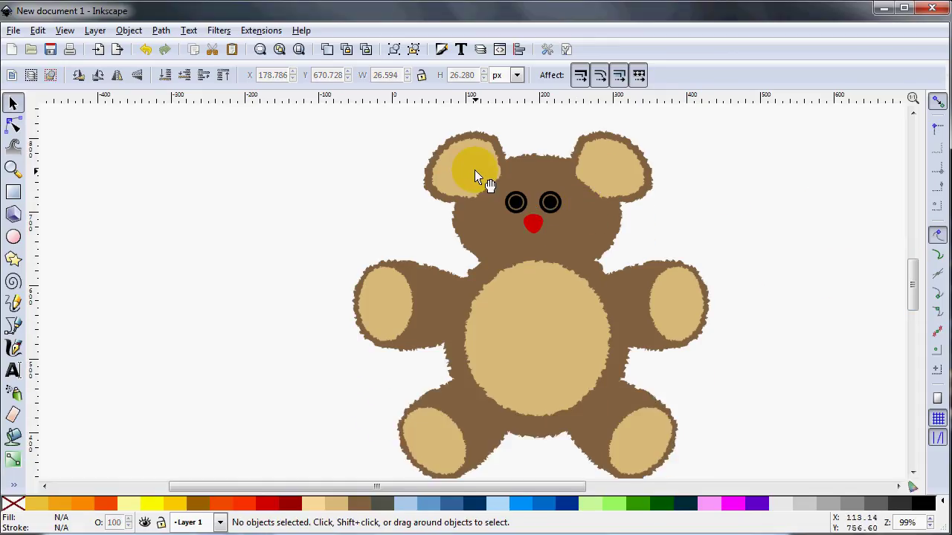
left_click(474, 172)
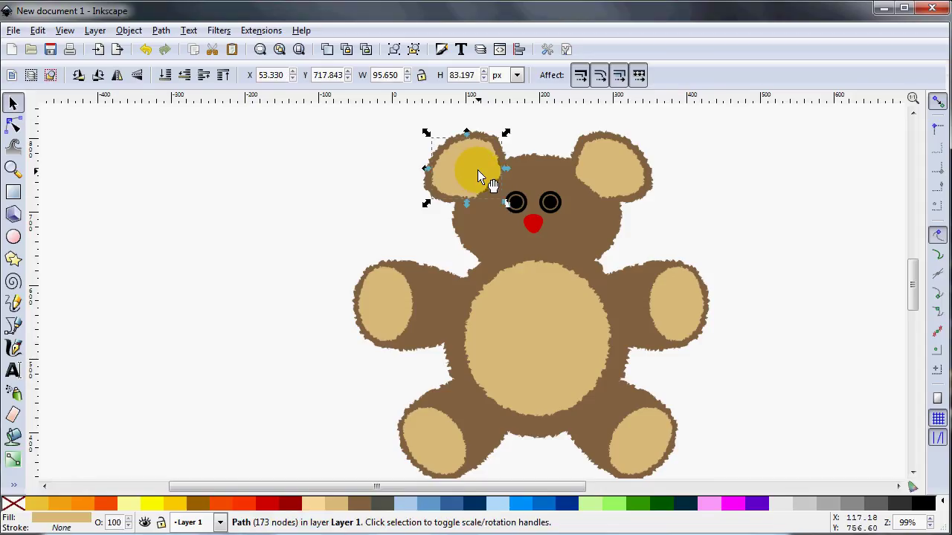
key("Page_Down")
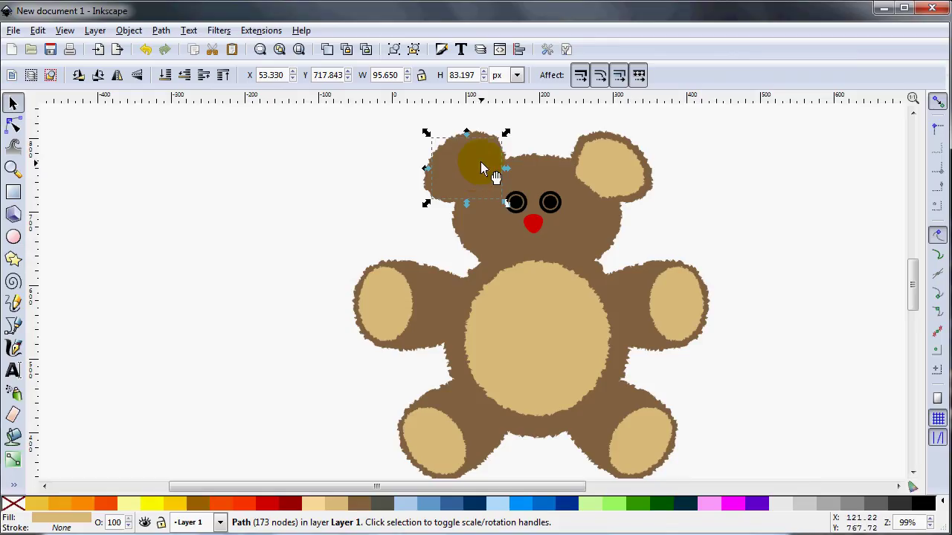
key("Page_Up")
left_click(575, 216)
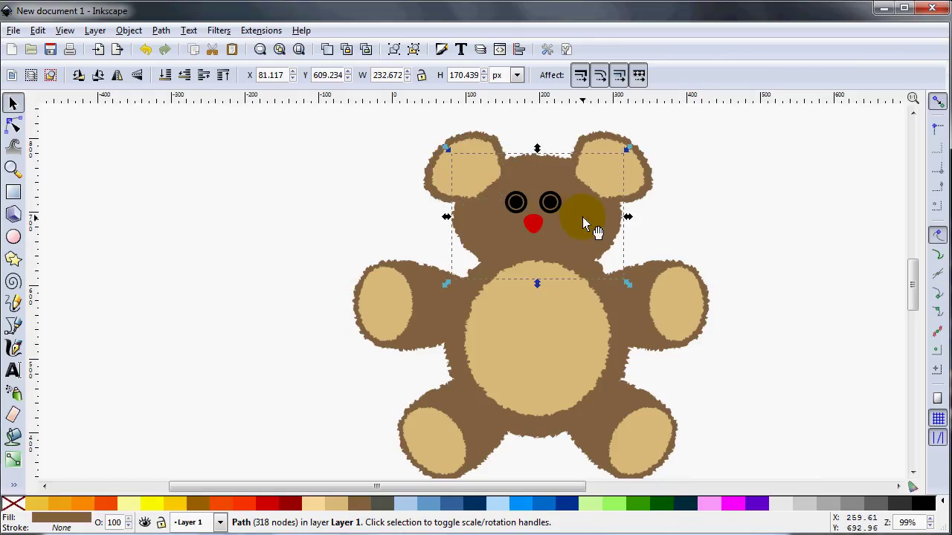
left_click(672, 213)
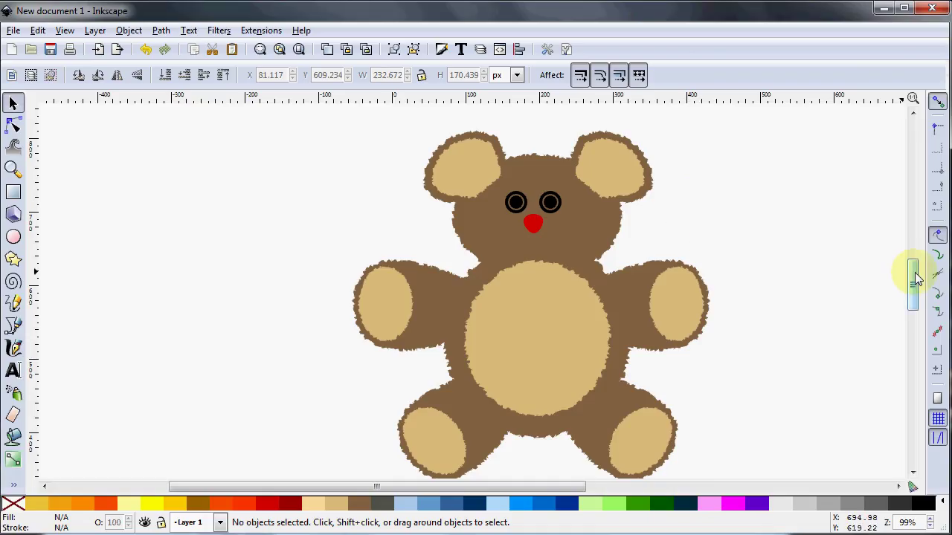
scroll(916, 278, "down", 1)
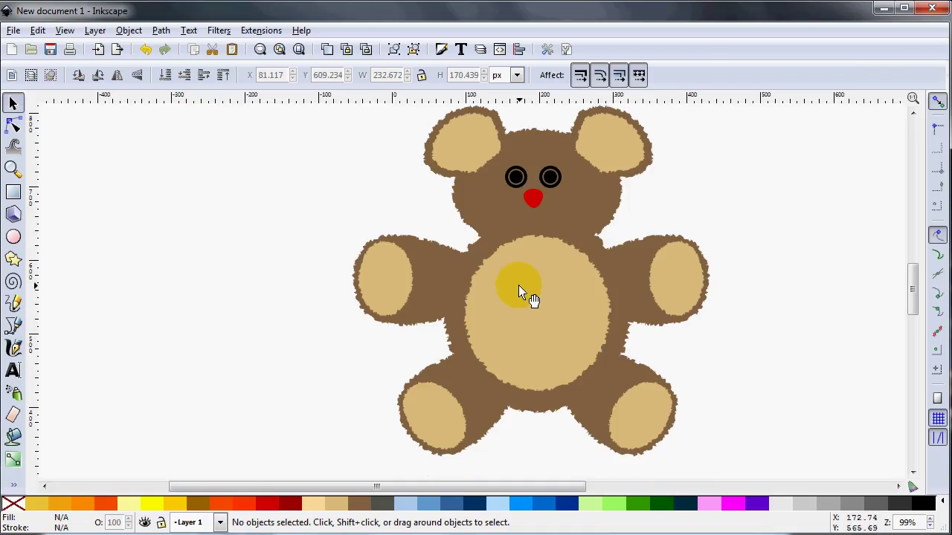